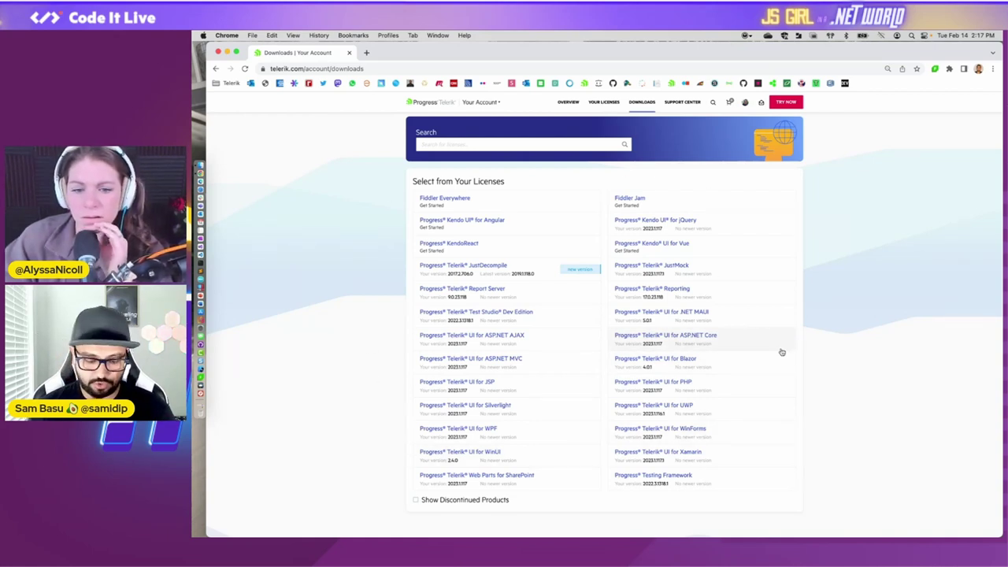
- Open telerik.com in a new browser tab and look over the Telerik DevCraft bundle page, including its Key Benefits section
{"action": "key", "text": "super+t"}
{"action": "type", "text": "te"}
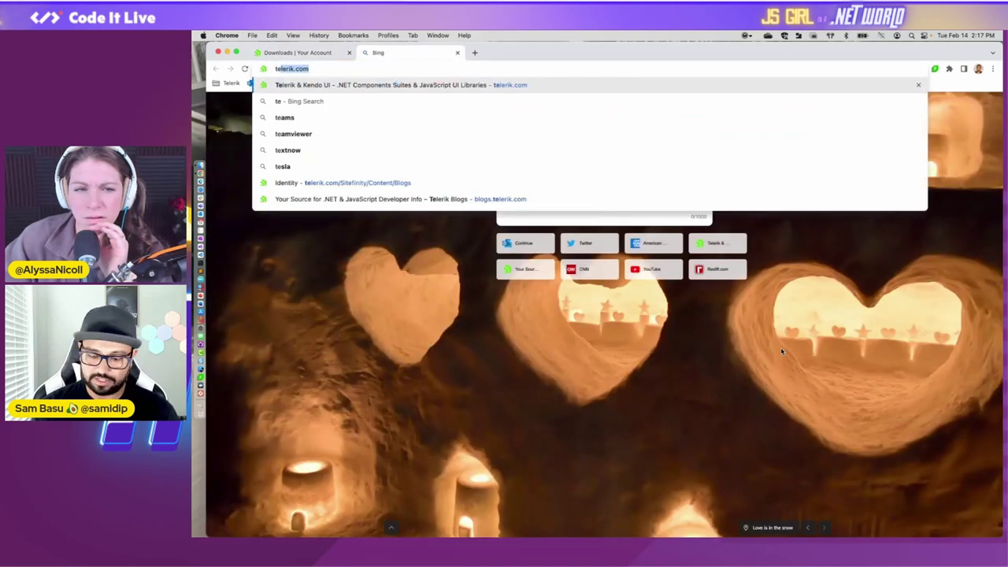
{"action": "key", "text": "Return"}
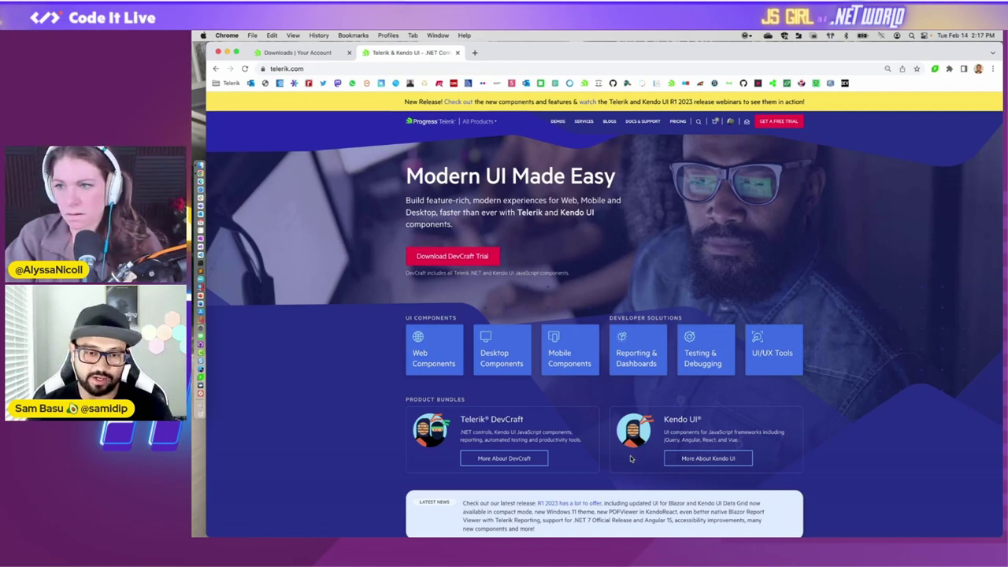
{"action": "left_click", "coordinate": [503, 459]}
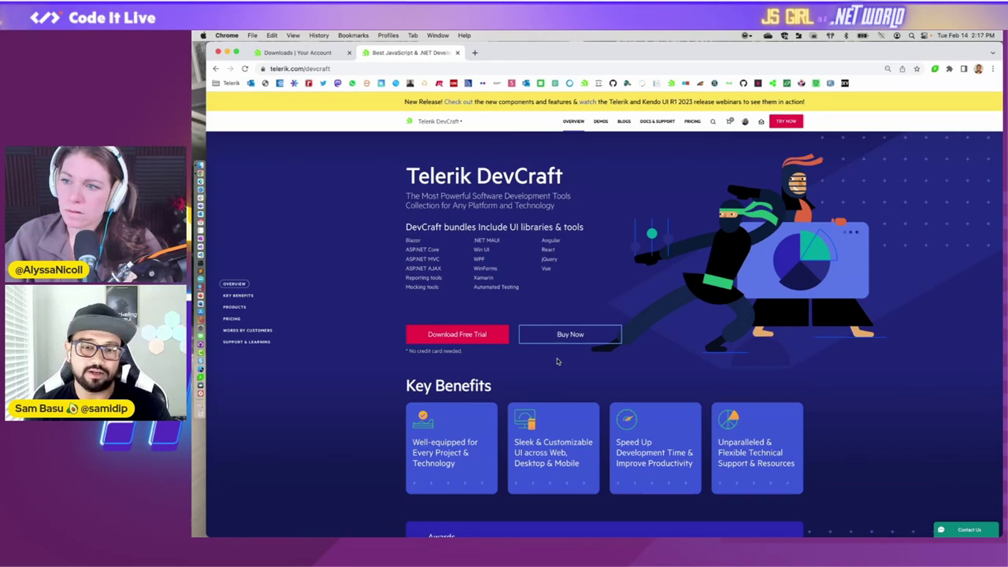
{"action": "scroll", "coordinate": [556, 361], "scroll_direction": "down", "scroll_amount": 3}
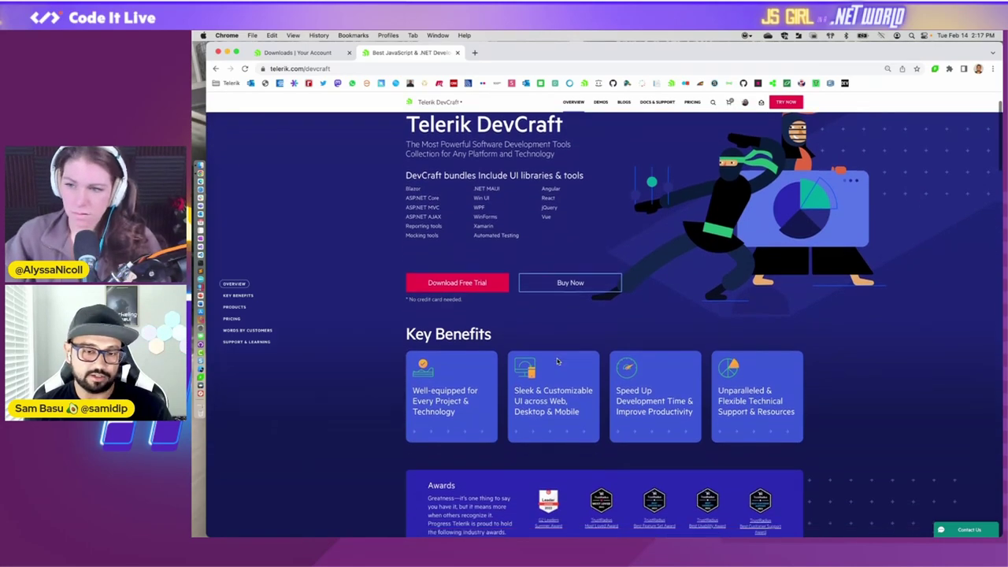
{"action": "scroll", "coordinate": [557, 360], "scroll_direction": "down", "scroll_amount": 1}
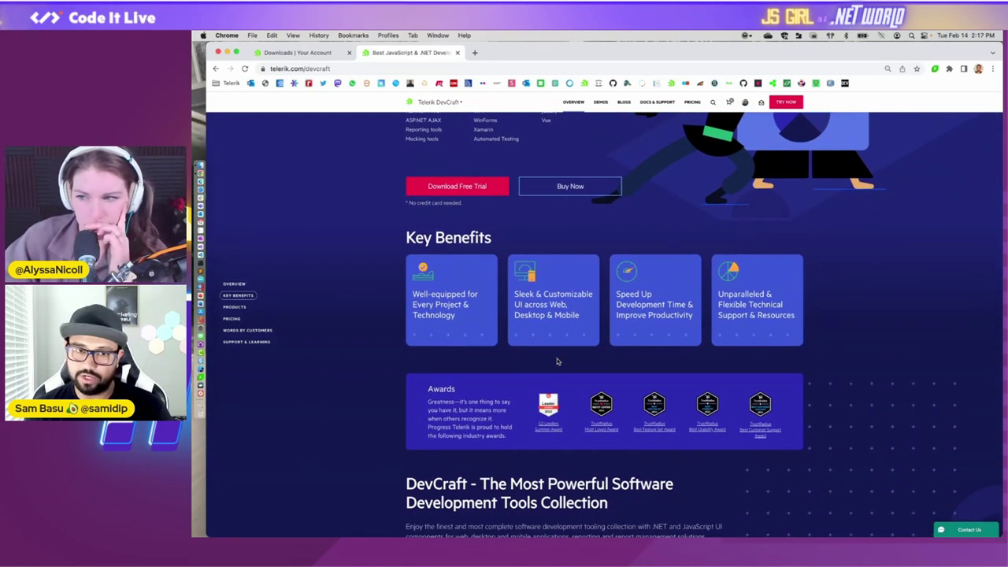
{"action": "scroll", "coordinate": [556, 361], "scroll_direction": "up", "scroll_amount": 2}
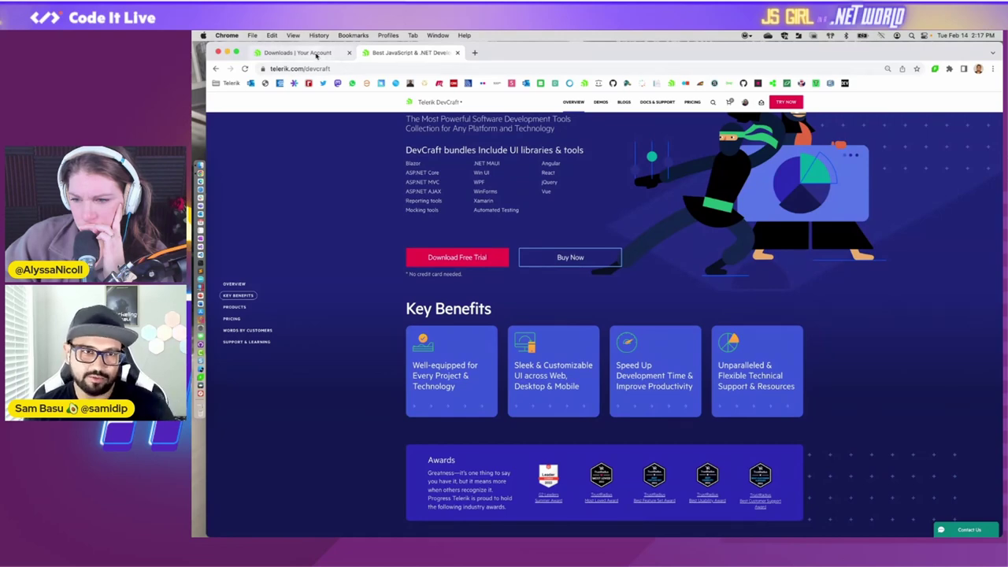
- Return to the account downloads, open the Telerik UI for .NET MAUI download page and check which versions are offered
{"action": "left_click", "coordinate": [316, 55]}
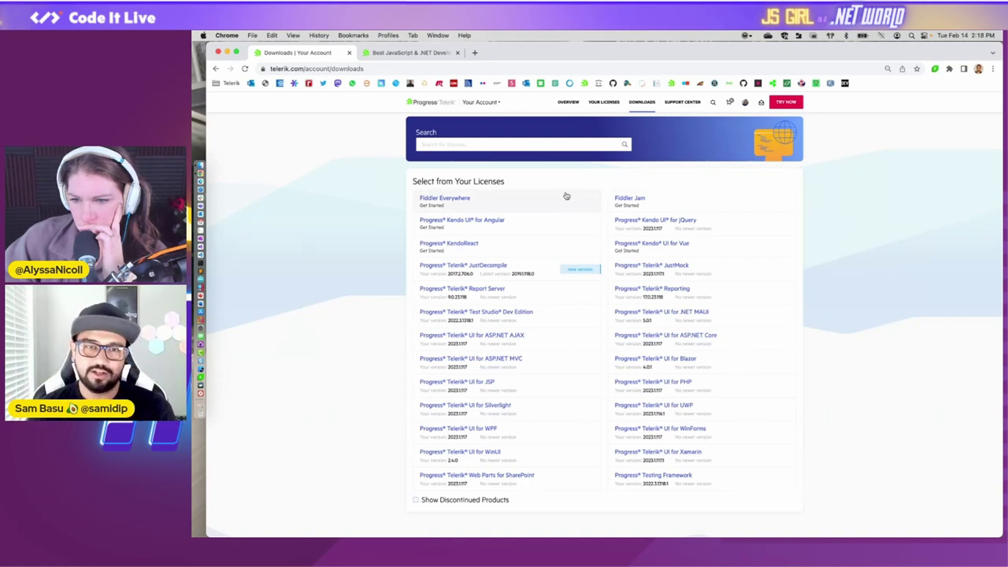
{"action": "left_click", "coordinate": [679, 315]}
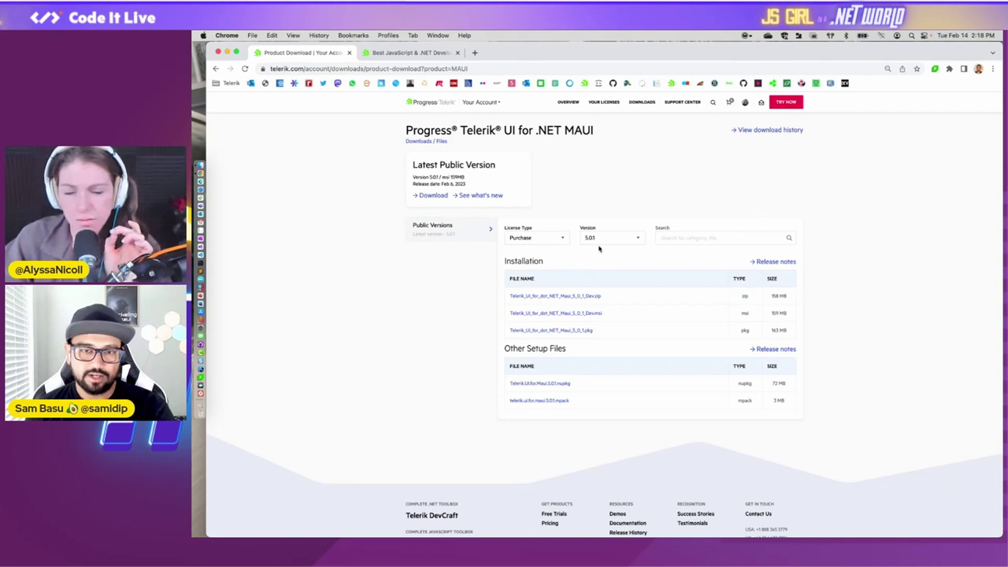
{"action": "left_click", "coordinate": [639, 238]}
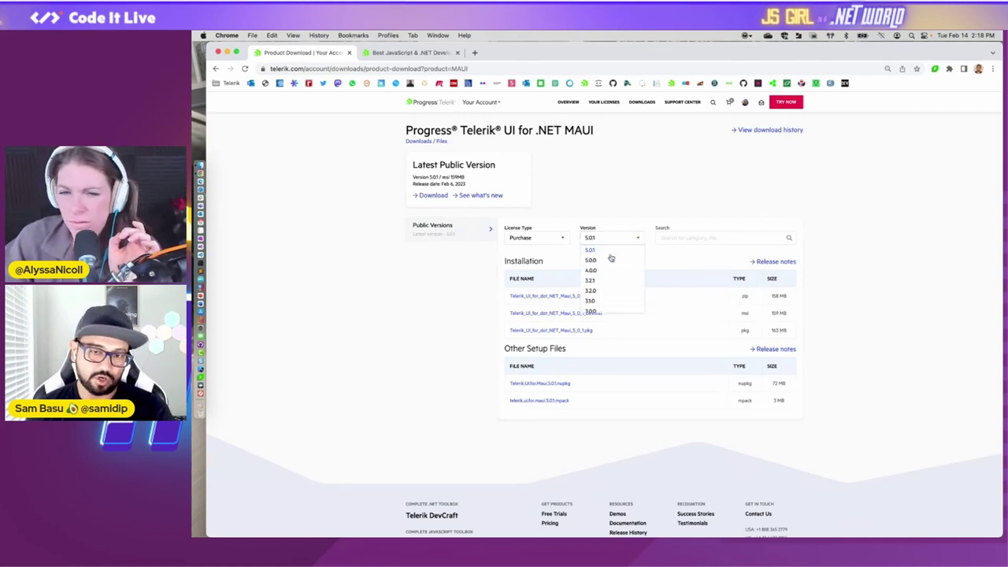
{"action": "left_click", "coordinate": [632, 201]}
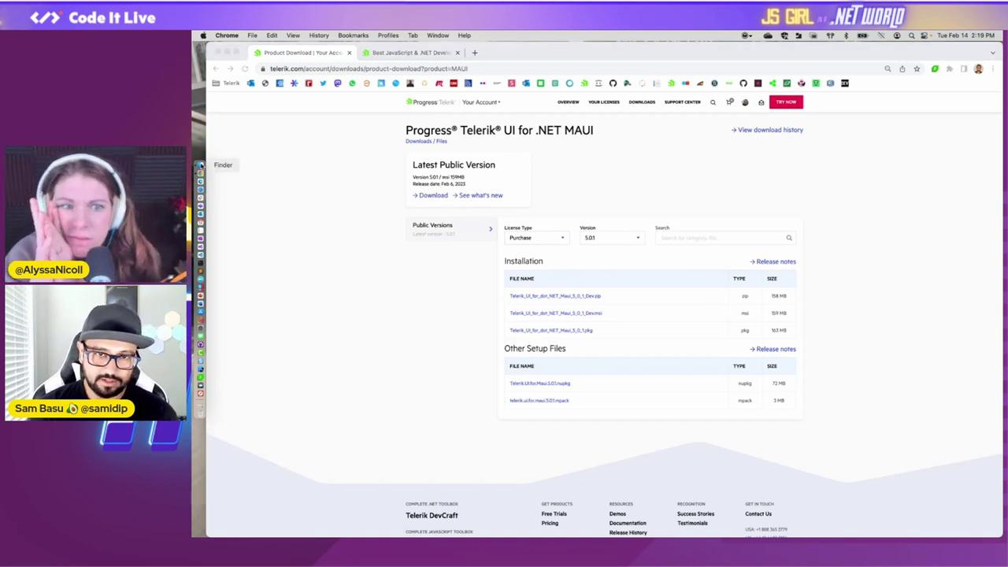
- Switch to Finder and enlarge its window to fill the screen
{"action": "left_click", "coordinate": [200, 165]}
{"action": "left_click_drag", "start_coordinate": [469, 126], "coordinate": [279, 51]}
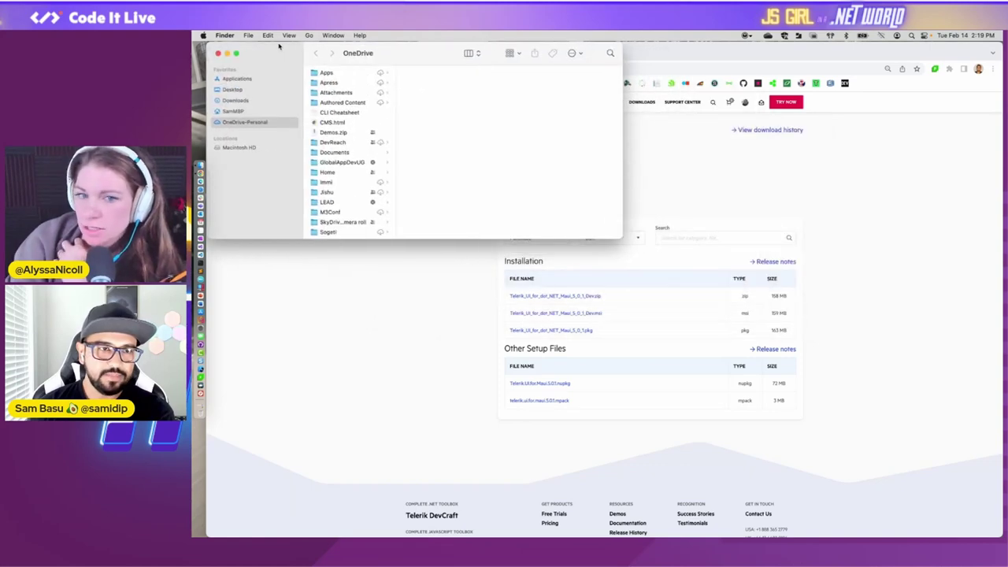
{"action": "double_click", "coordinate": [622, 240]}
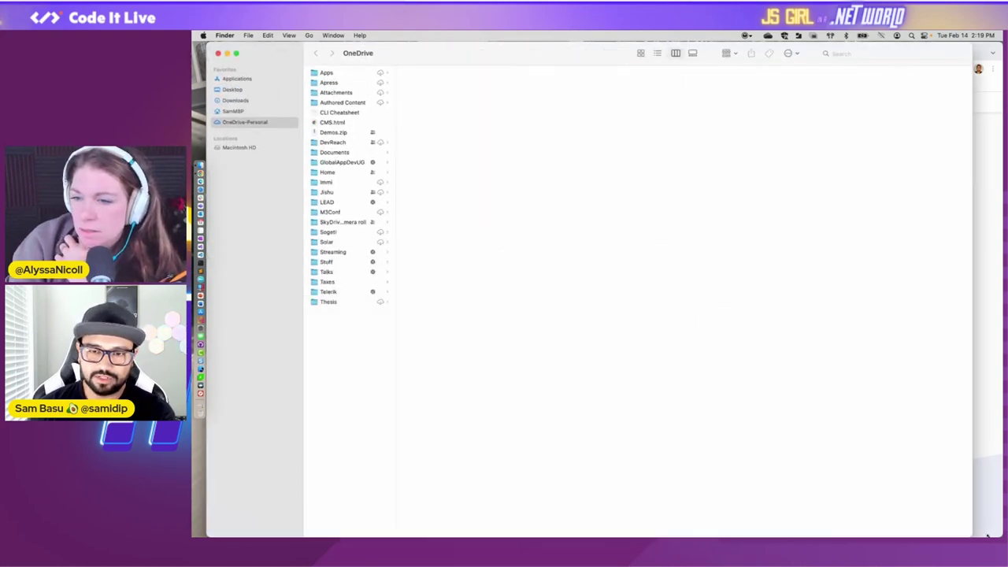
- Browse from the home folder to Documents/Progress and widen the column to show the full Telerik folder names
{"action": "left_click", "coordinate": [236, 112]}
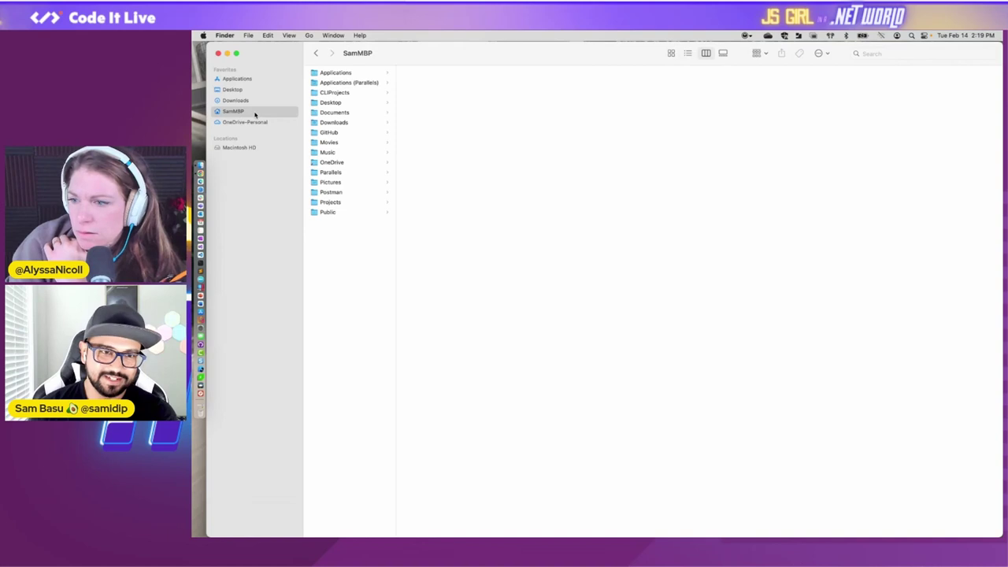
{"action": "left_click", "coordinate": [332, 113]}
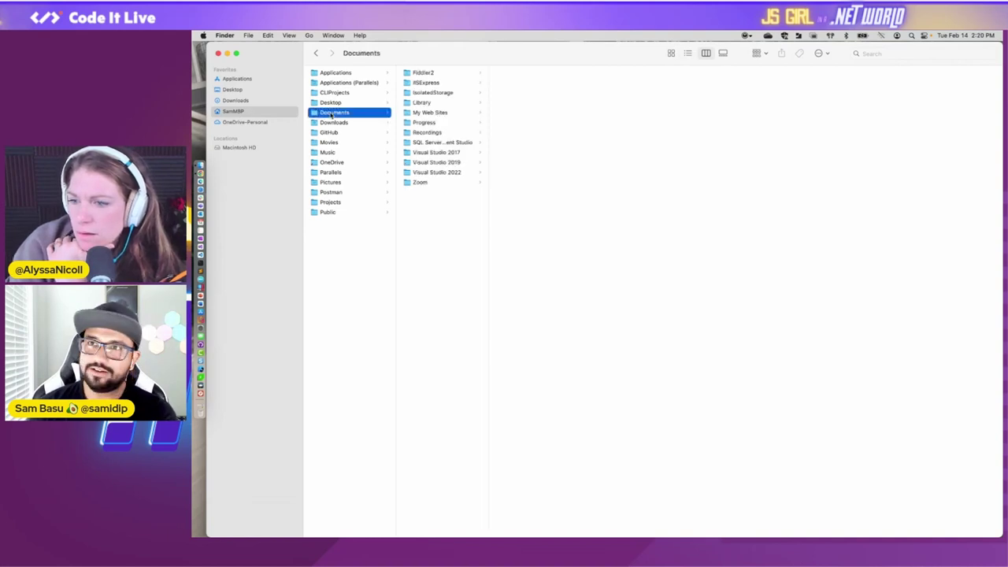
{"action": "left_click", "coordinate": [426, 122]}
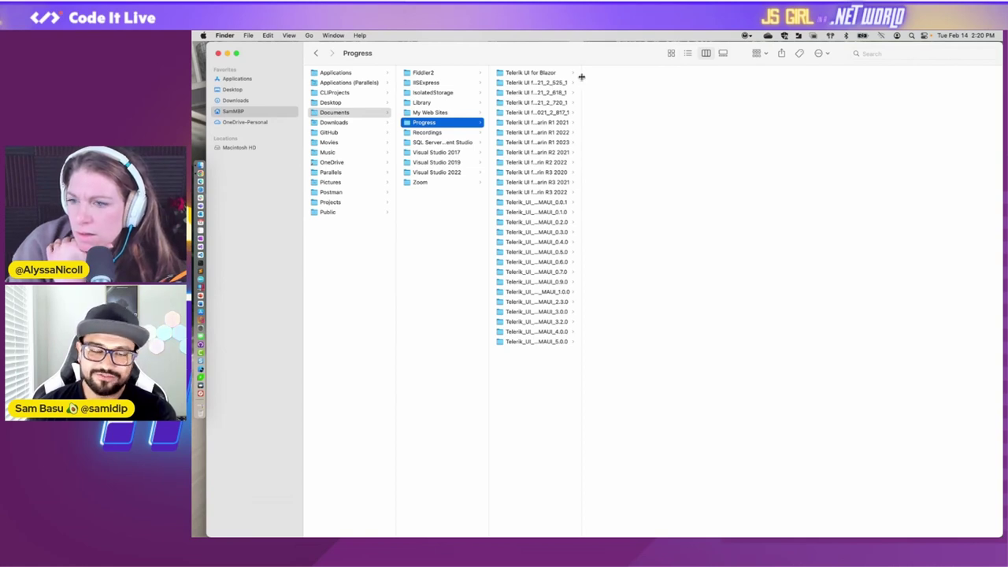
{"action": "left_click_drag", "start_coordinate": [581, 76], "coordinate": [647, 88]}
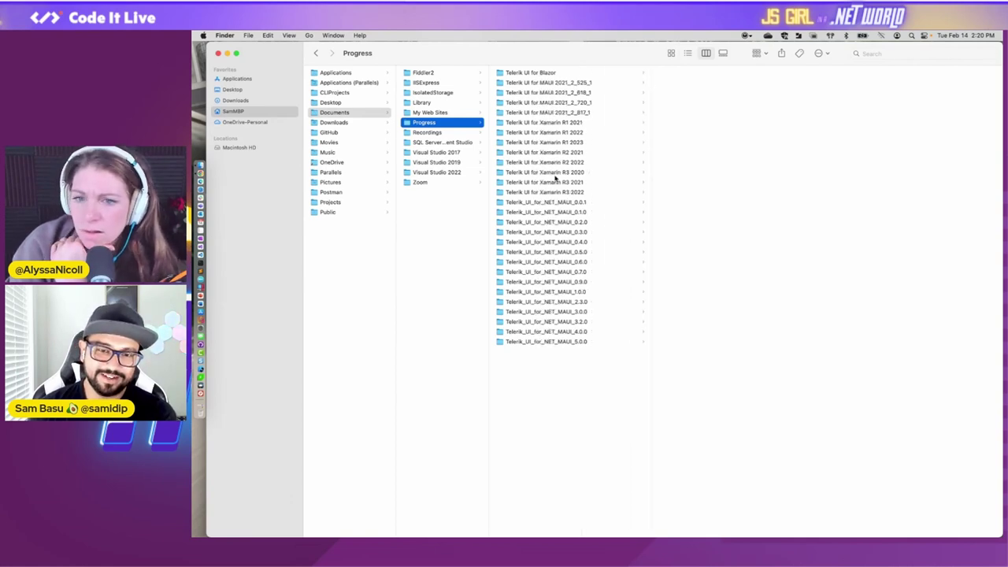
- Inspect the contents of the Telerik_UI_for_NET_MAUI_0.0.1, 1.0.0 and 5.0.0 folders
{"action": "left_click", "coordinate": [569, 203]}
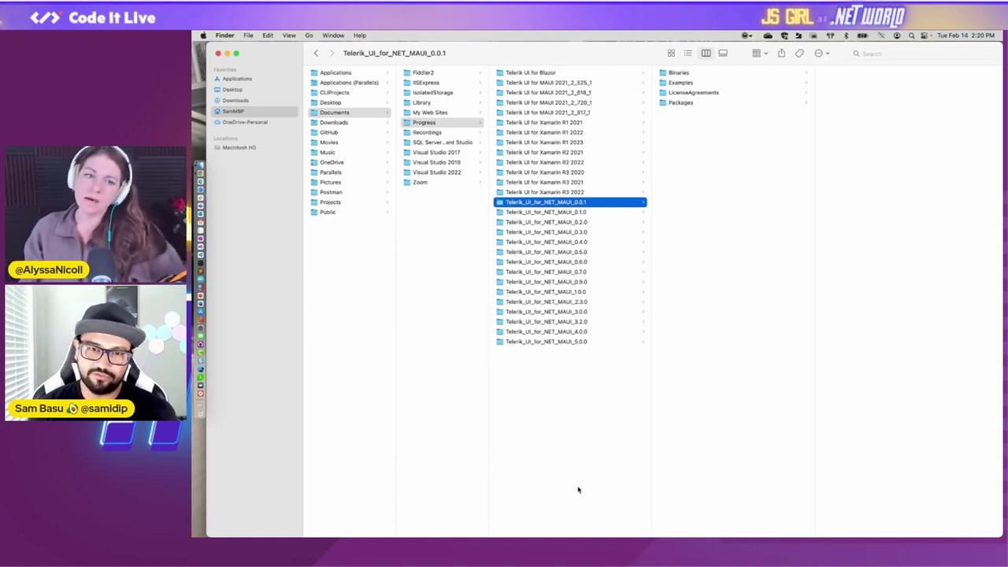
{"action": "left_click", "coordinate": [575, 292]}
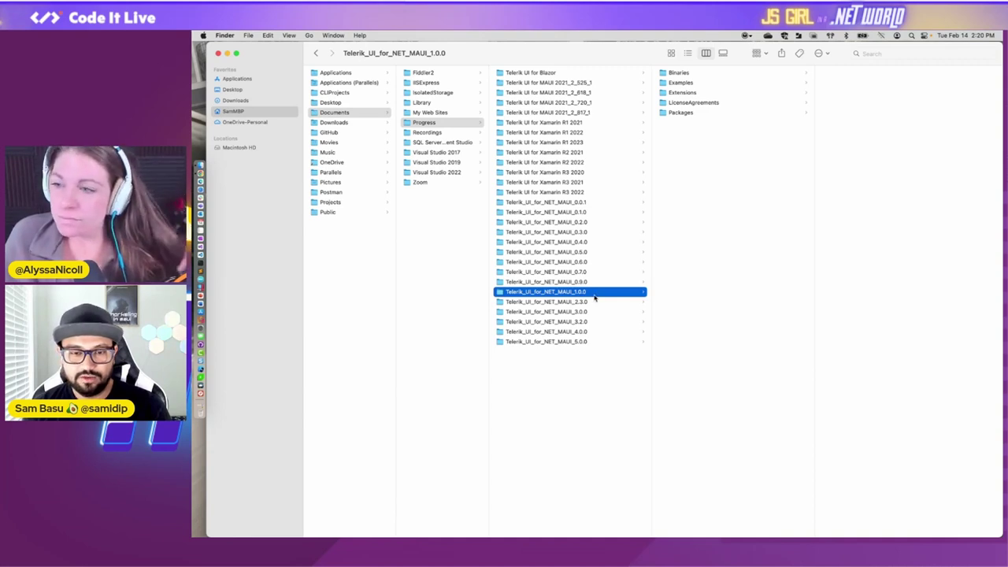
{"action": "left_click", "coordinate": [570, 343]}
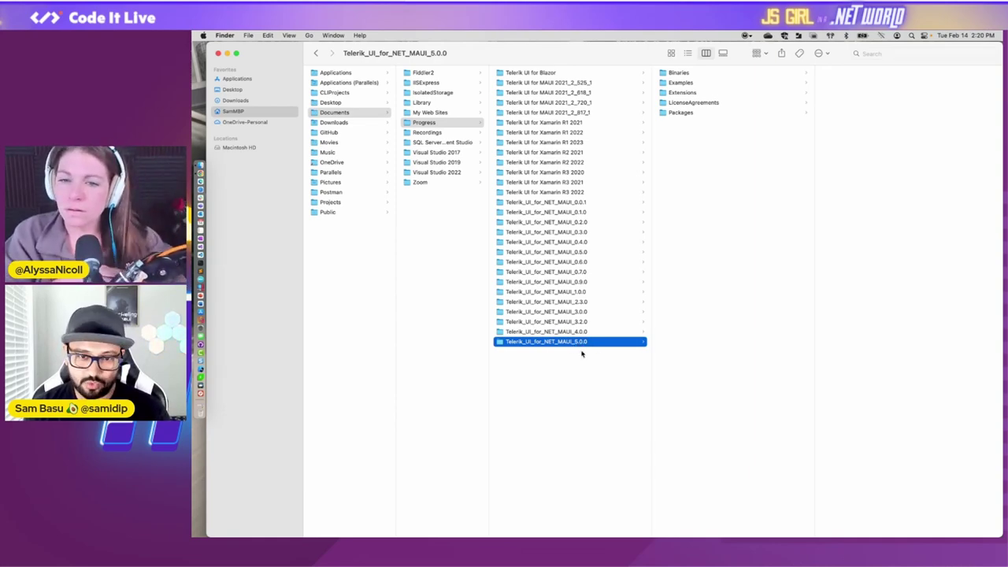
- Compare the local 5.0.0 folder in Finder with the installer files on the .NET MAUI download page in Chrome
{"action": "key", "text": "super+Tab"}
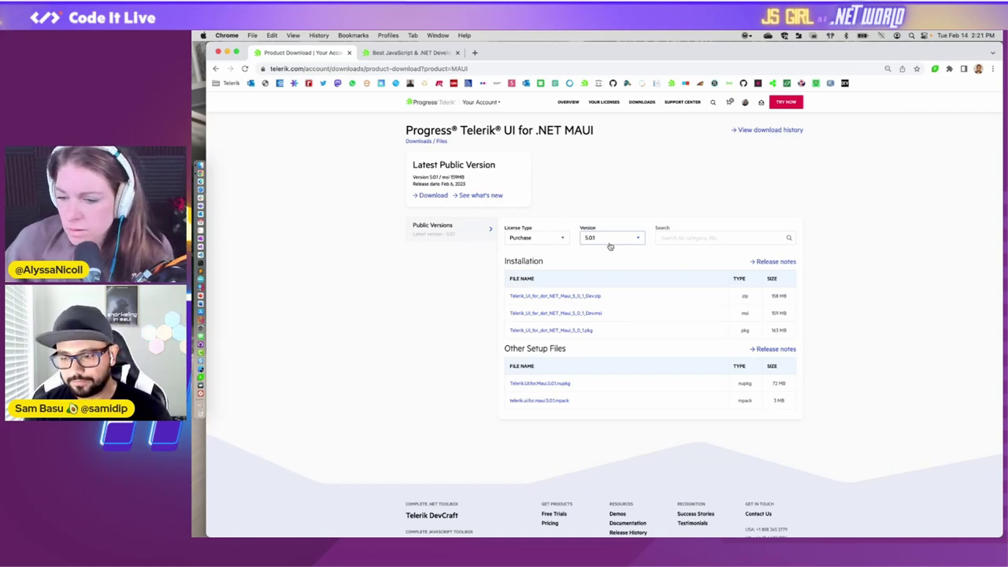
{"action": "key", "text": "super+Tab"}
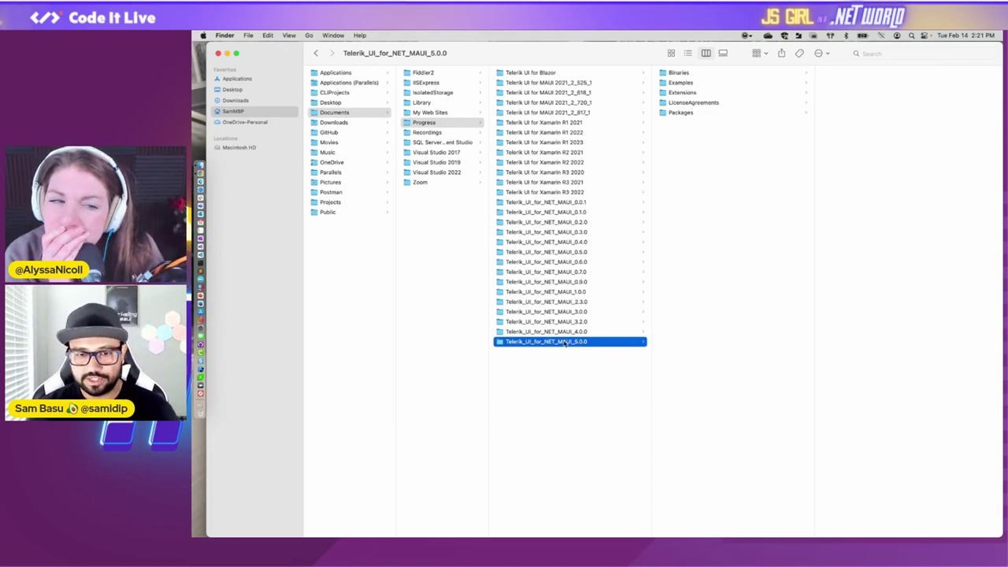
{"action": "key", "text": "super+Tab"}
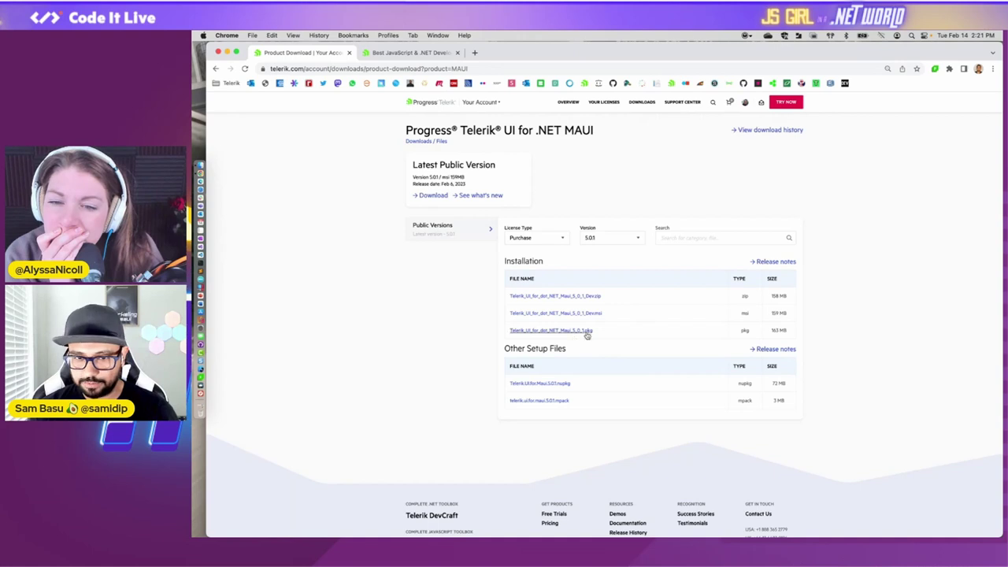
{"action": "key", "text": "super+Tab"}
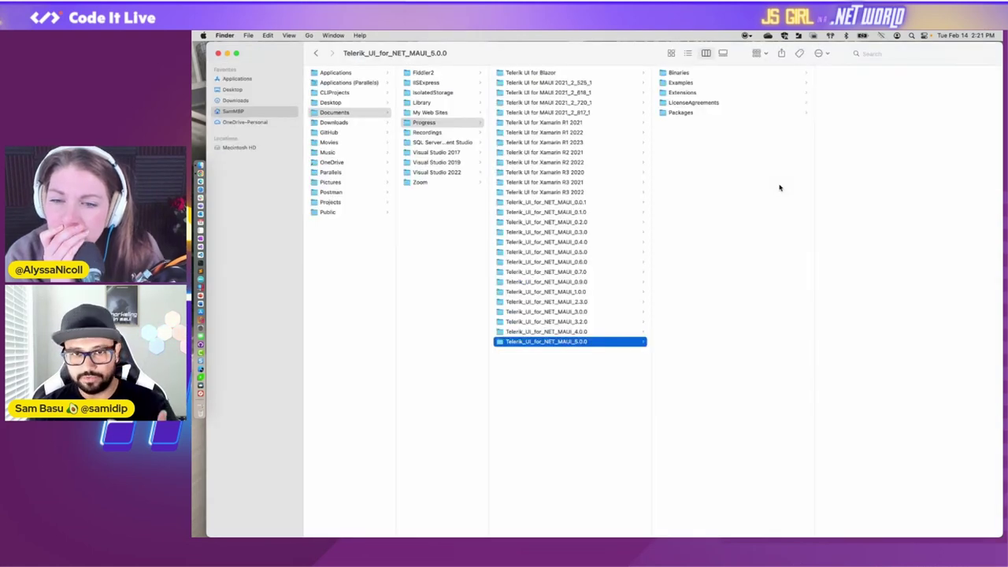
- Open Binaries/Net6/MacCatalyst inside the 5.0.0 folder and narrow the Binaries and Net6 columns to view its files
{"action": "left_click", "coordinate": [679, 74]}
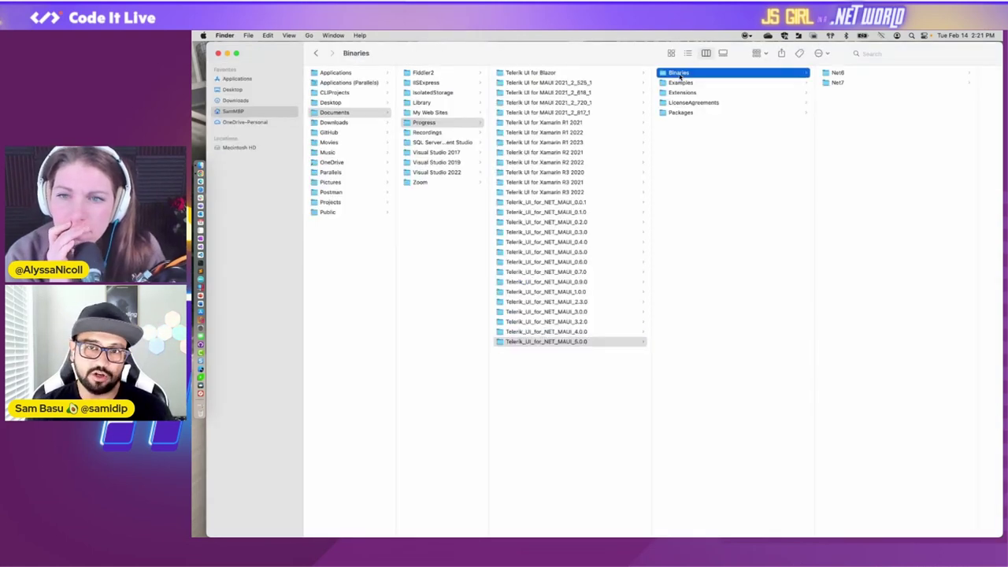
{"action": "left_click", "coordinate": [832, 73]}
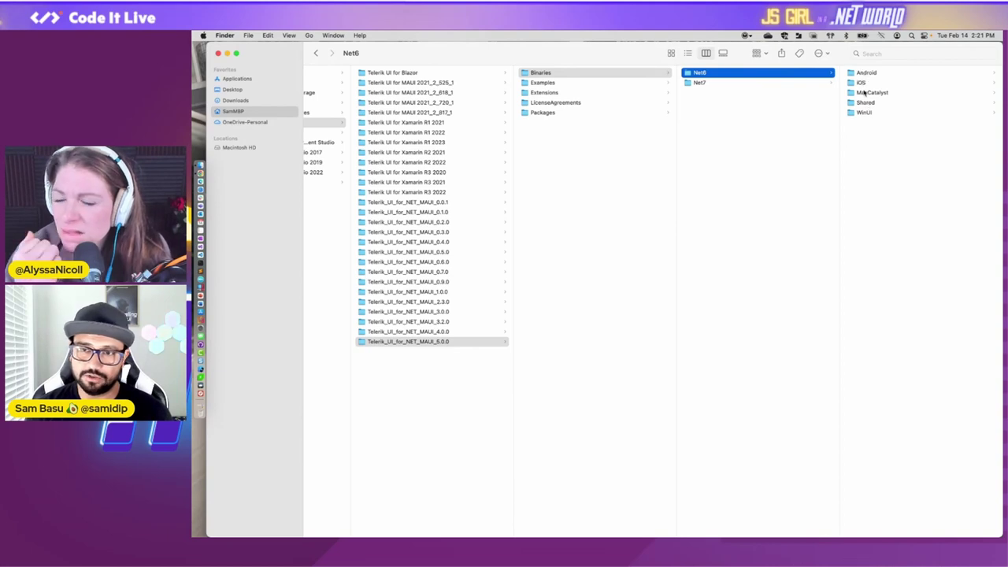
{"action": "left_click", "coordinate": [864, 92]}
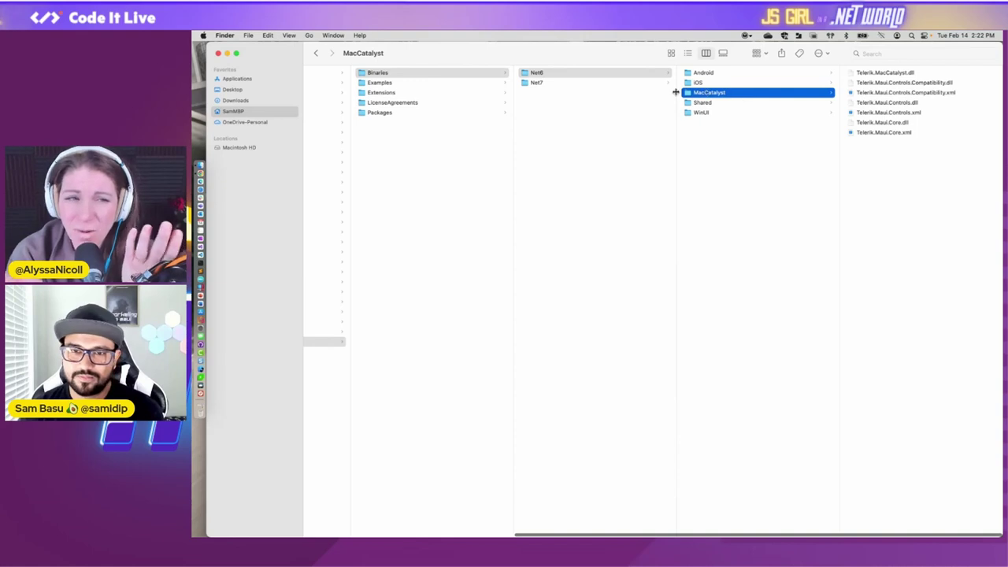
{"action": "left_click_drag", "start_coordinate": [673, 105], "coordinate": [573, 107]}
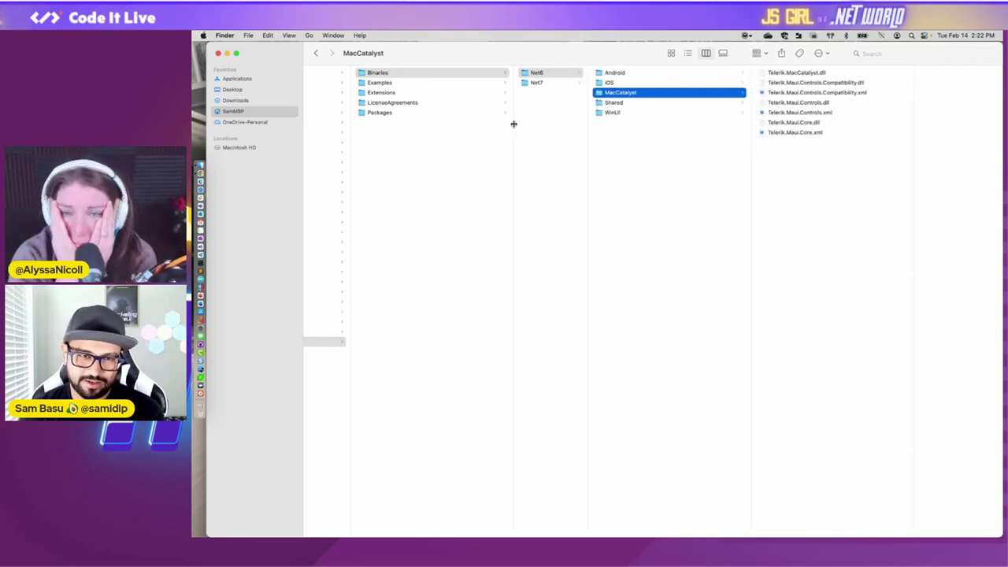
{"action": "left_click_drag", "start_coordinate": [510, 124], "coordinate": [436, 124]}
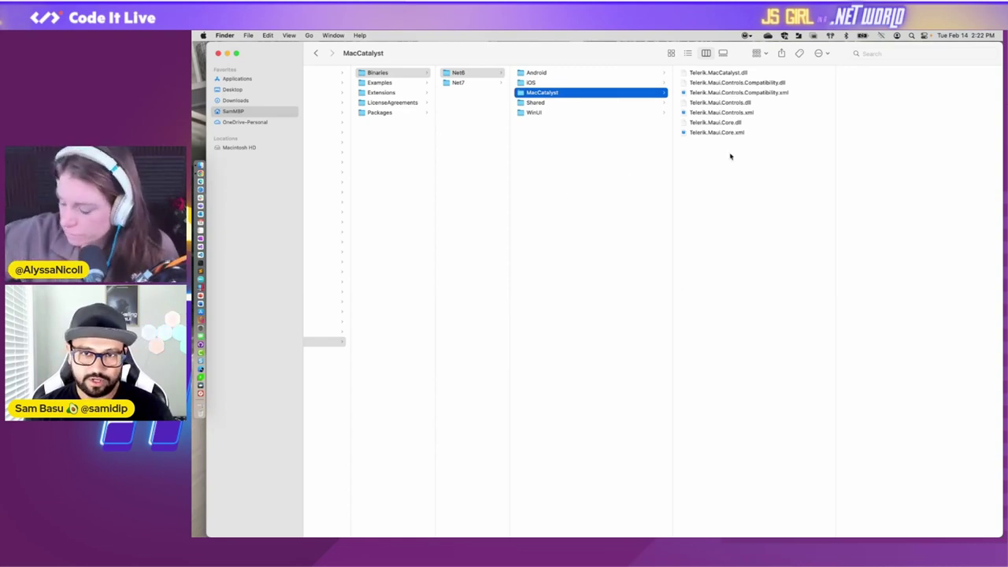
- View the 5.0.0 release's Examples and Packages folders, widening the file column to show the full NuGet package names
{"action": "left_click", "coordinate": [384, 85]}
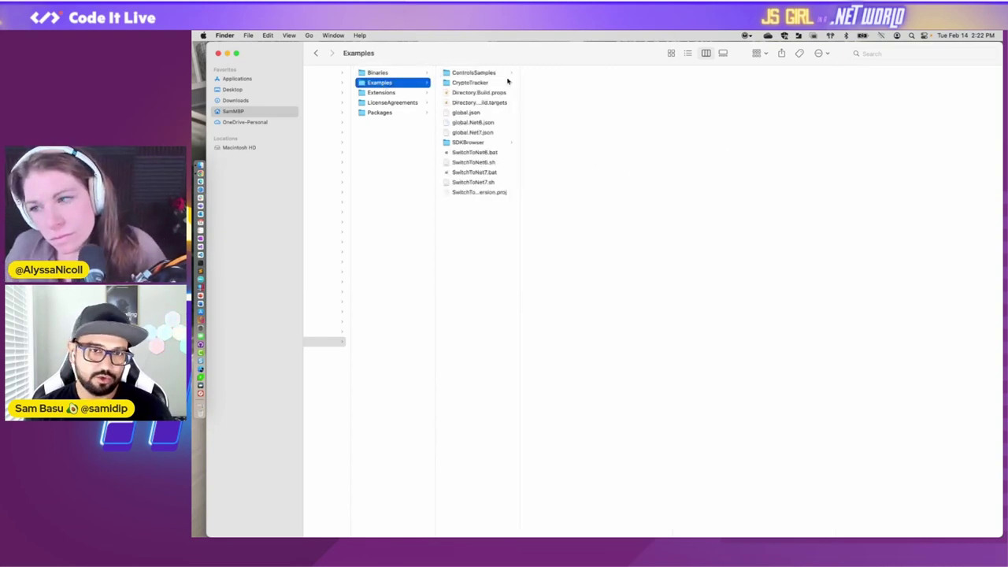
{"action": "left_click", "coordinate": [375, 113]}
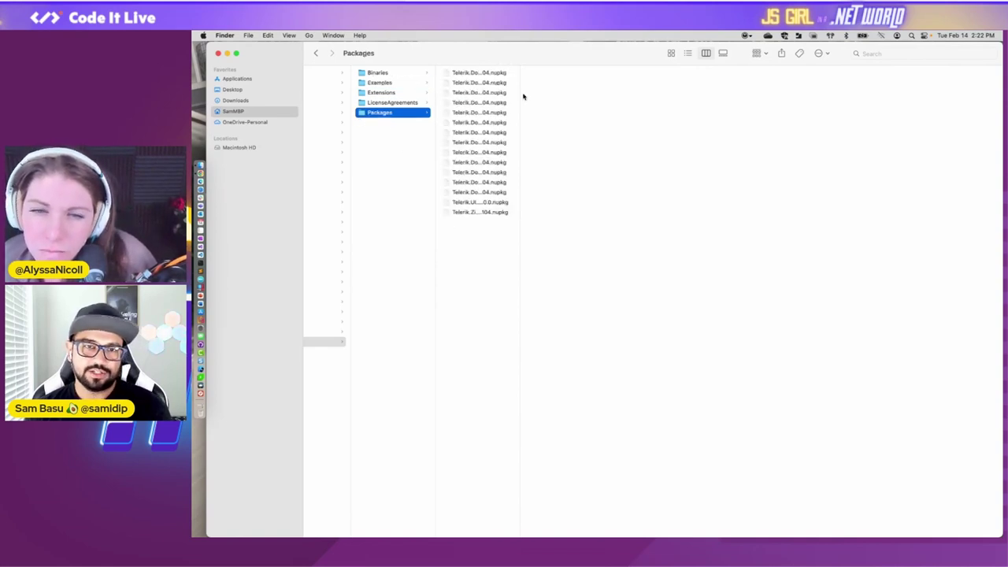
{"action": "left_click_drag", "start_coordinate": [519, 93], "coordinate": [656, 110]}
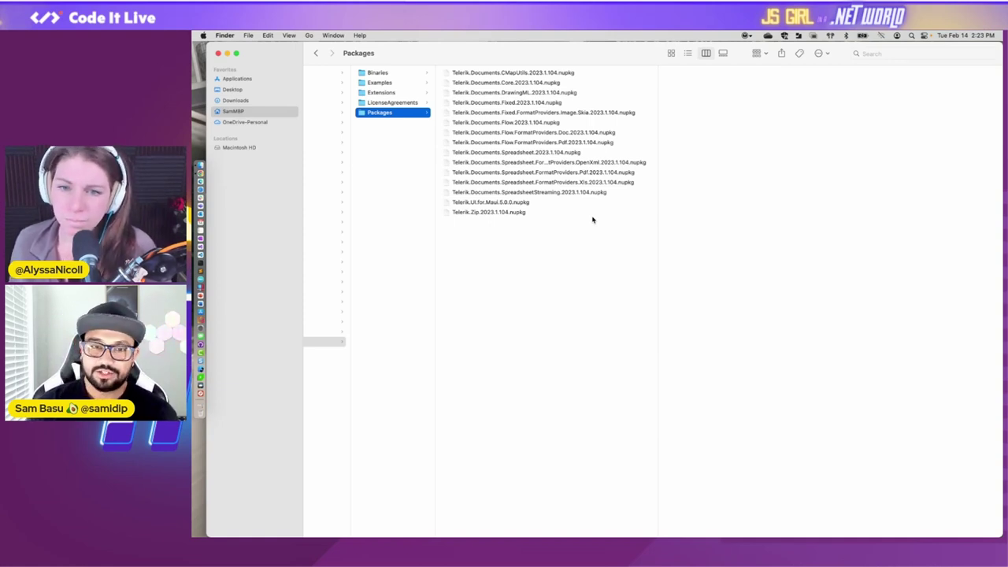
{"action": "scroll", "coordinate": [593, 219], "scroll_direction": "left", "scroll_amount": 5}
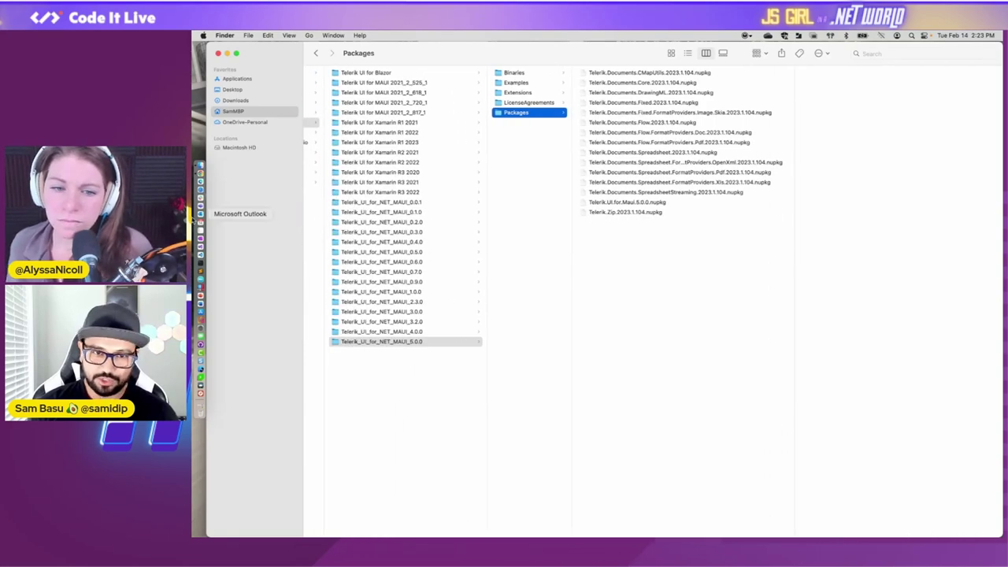
- Open the recent SandsOfMaui solution in Visual Studio 2022 for Mac and switch back to Chrome
{"action": "left_click", "coordinate": [200, 218]}
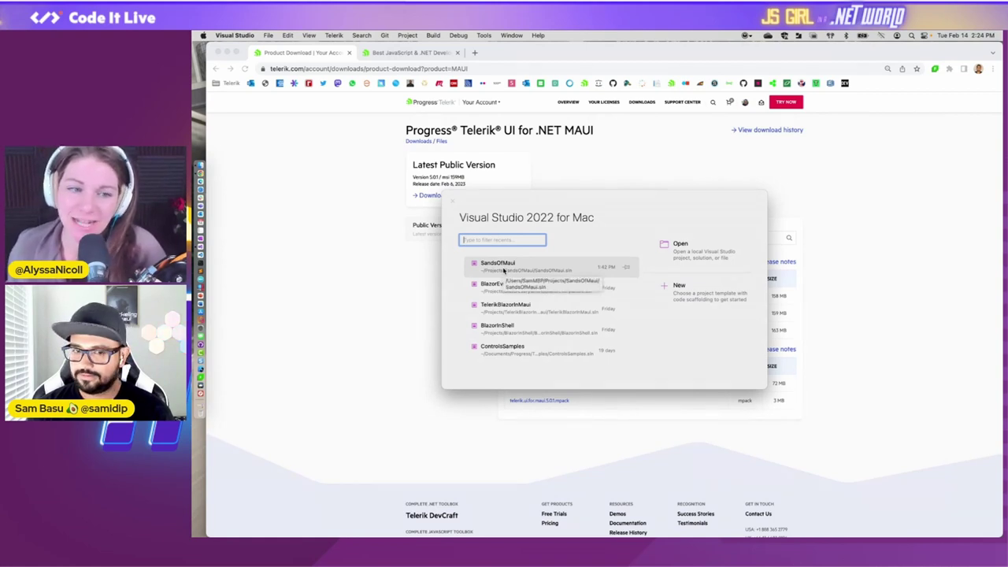
{"action": "left_click", "coordinate": [503, 270]}
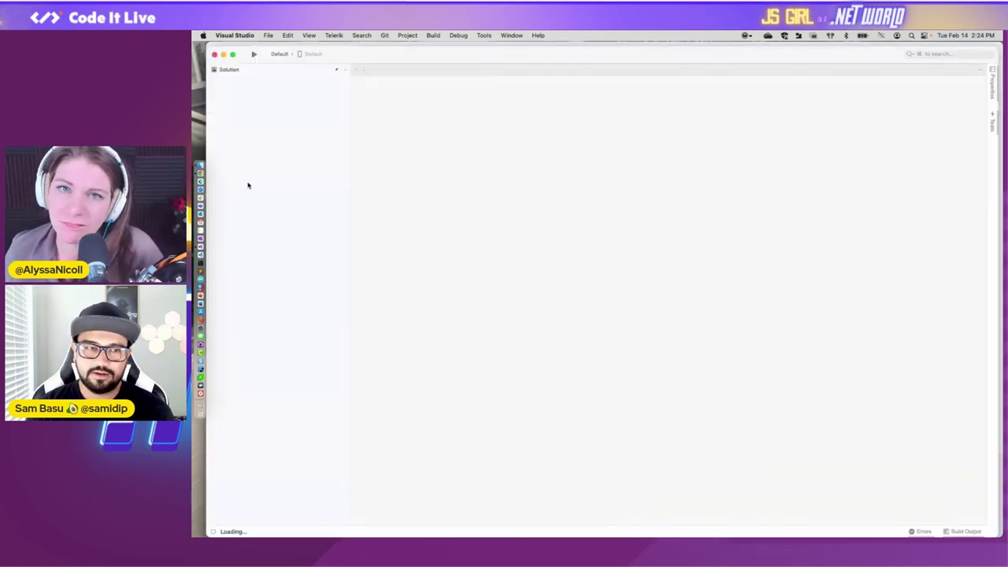
{"action": "left_click", "coordinate": [200, 173]}
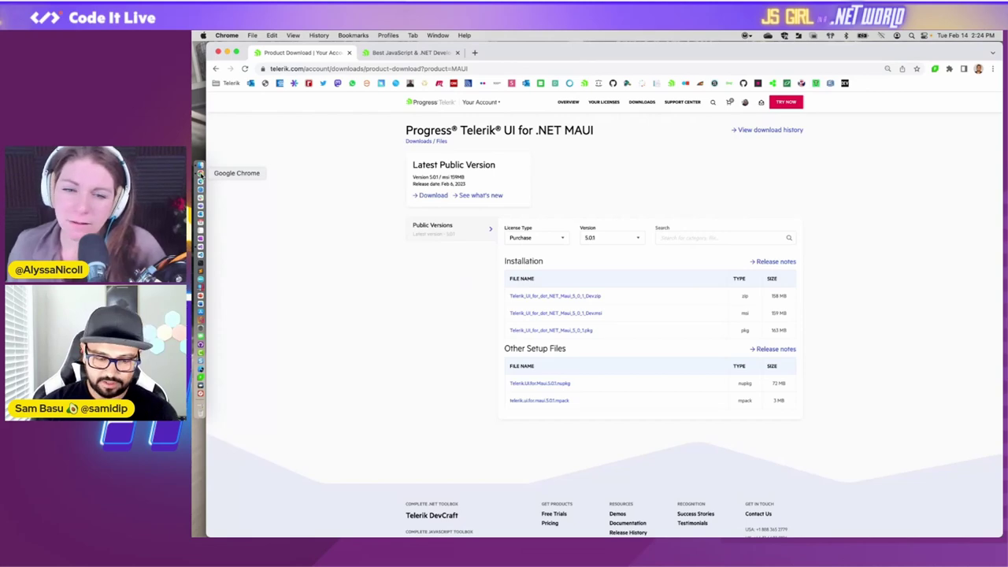
- Search the web for "nuget download" in a new browser tab and open the NuGet Gallery Downloads page
{"action": "key", "text": "super+t"}
{"action": "type", "text": "nuget"}
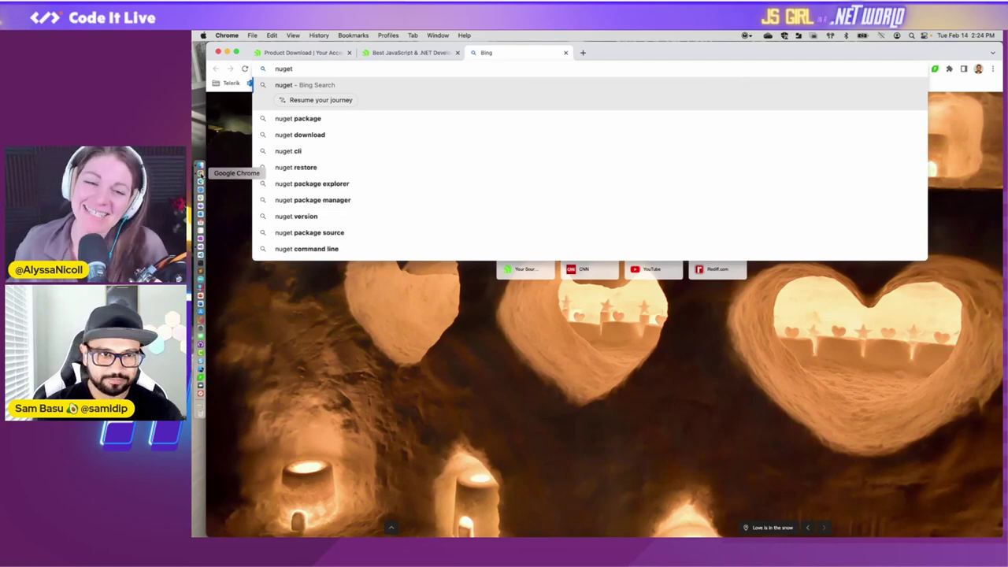
{"action": "key", "text": "Down"}
{"action": "key", "text": "Down"}
{"action": "key", "text": "Return"}
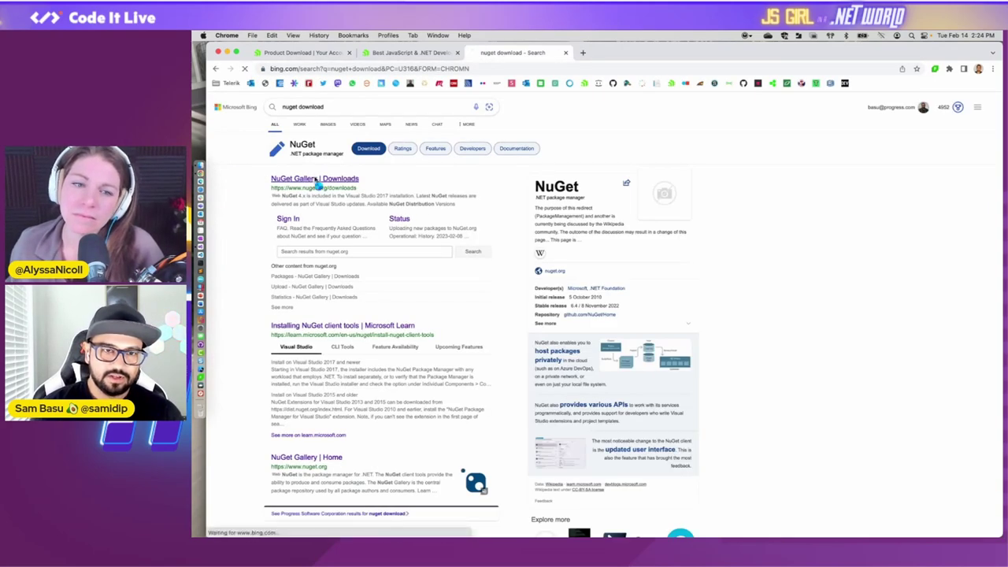
{"action": "left_click", "coordinate": [315, 179]}
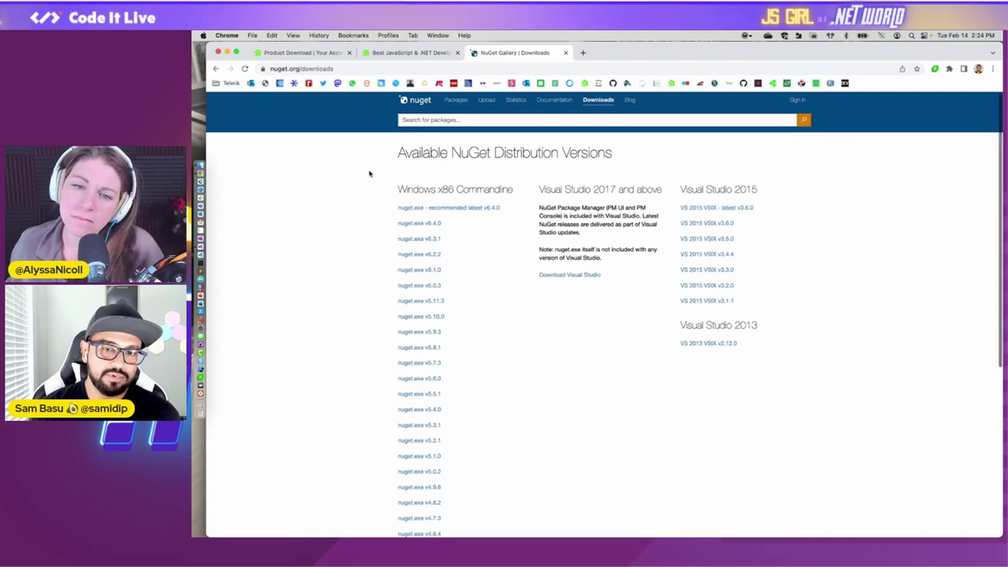
- Look over the available NuGet distribution versions and open the NuGet Gallery's Packages listing
{"action": "scroll", "coordinate": [369, 173], "scroll_direction": "down", "scroll_amount": 5}
{"action": "scroll", "coordinate": [369, 173], "scroll_direction": "up", "scroll_amount": 10}
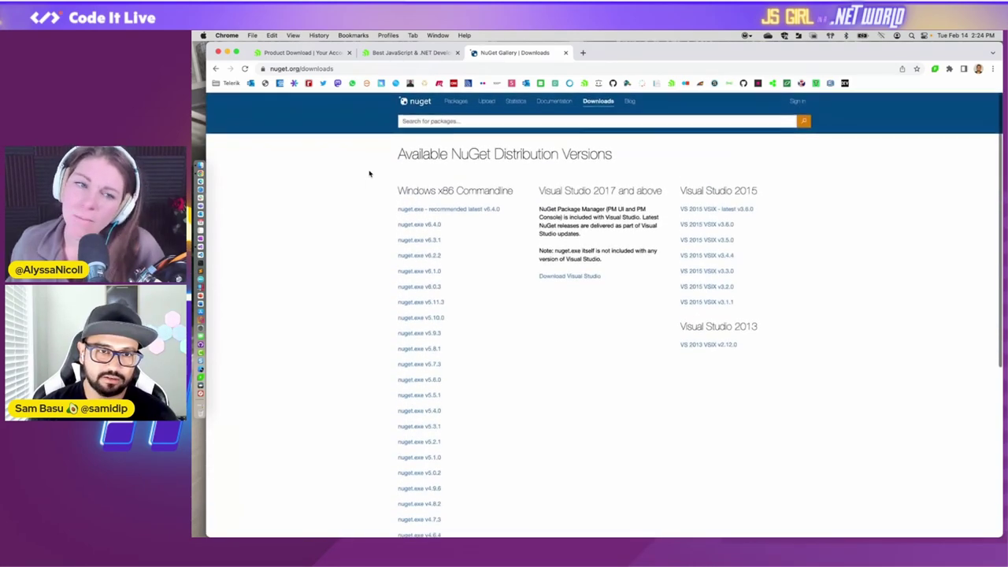
{"action": "left_click", "coordinate": [456, 101]}
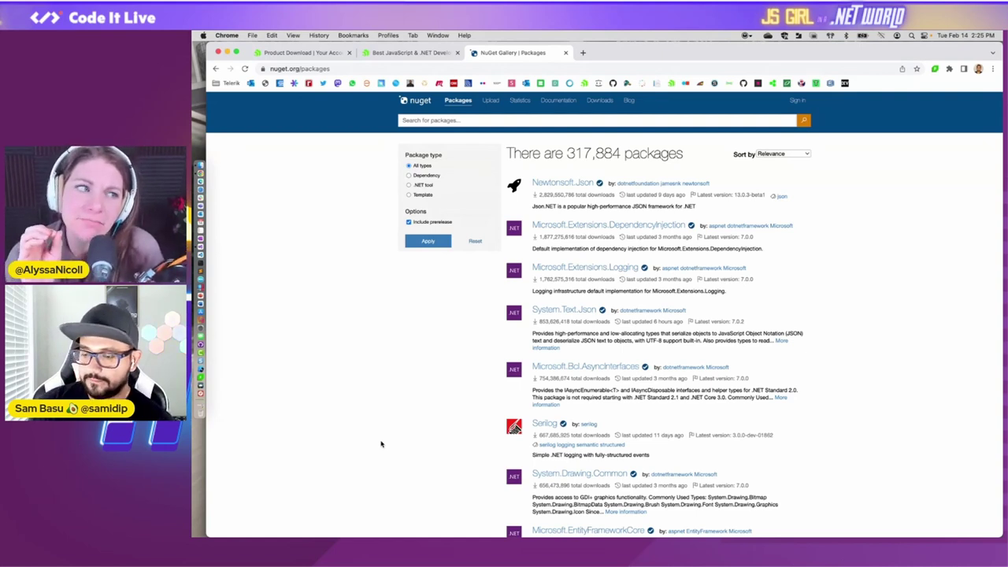
- Switch to the SandsOfMaui solution in Visual Studio and open the application preferences
{"action": "left_click", "coordinate": [200, 247]}
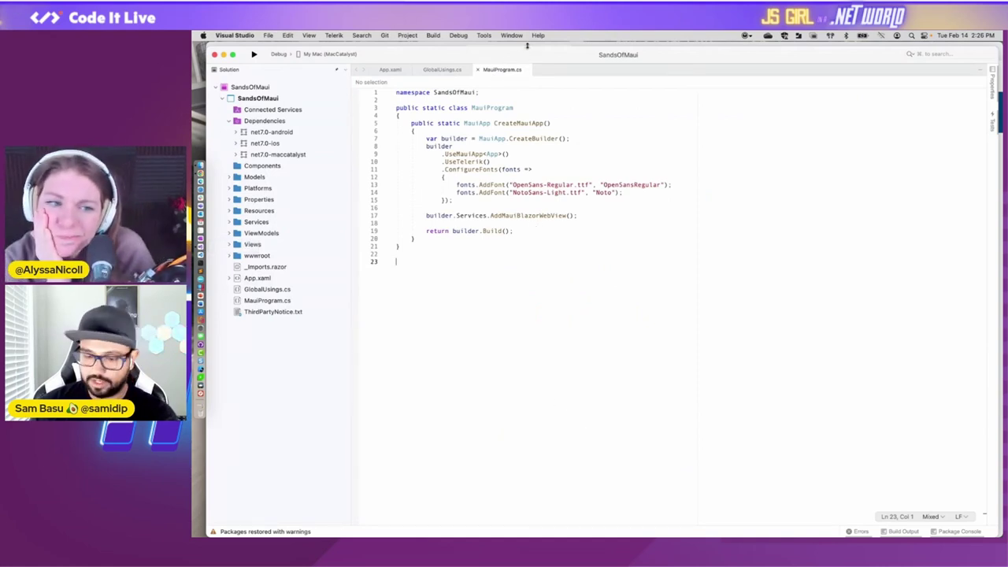
{"action": "left_click_drag", "start_coordinate": [527, 45], "coordinate": [526, 34]}
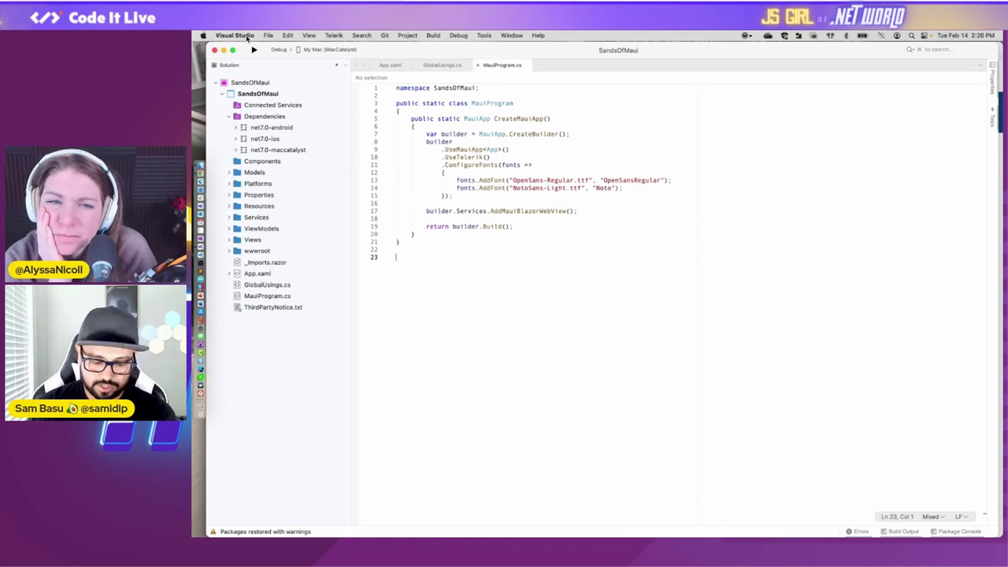
{"action": "left_click", "coordinate": [248, 35]}
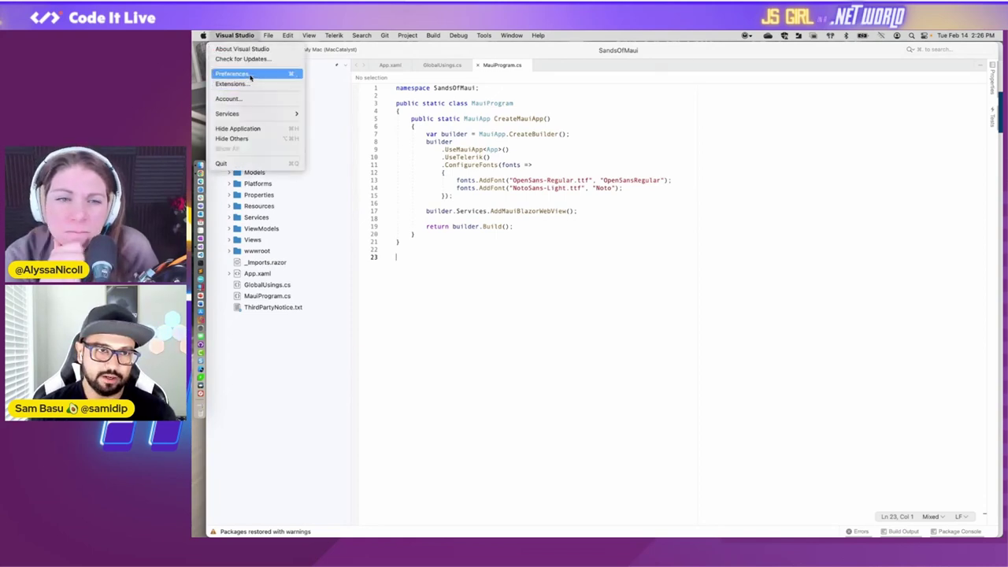
{"action": "left_click", "coordinate": [250, 76]}
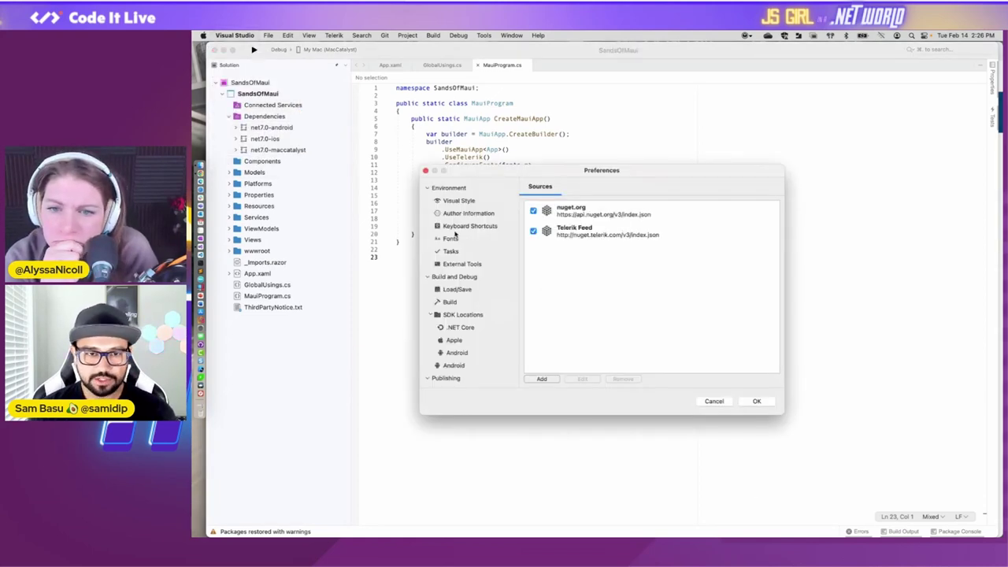
- Collapse the Environment and Build and Debug preference categories, and view NuGet's General and Sources settings
{"action": "left_click", "coordinate": [439, 201]}
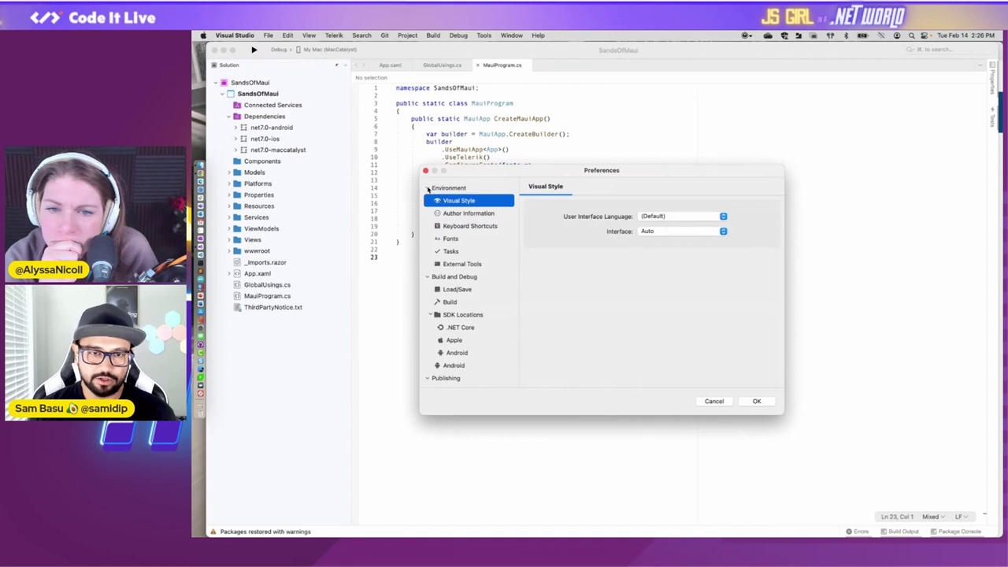
{"action": "left_click", "coordinate": [428, 188]}
{"action": "left_click", "coordinate": [426, 201]}
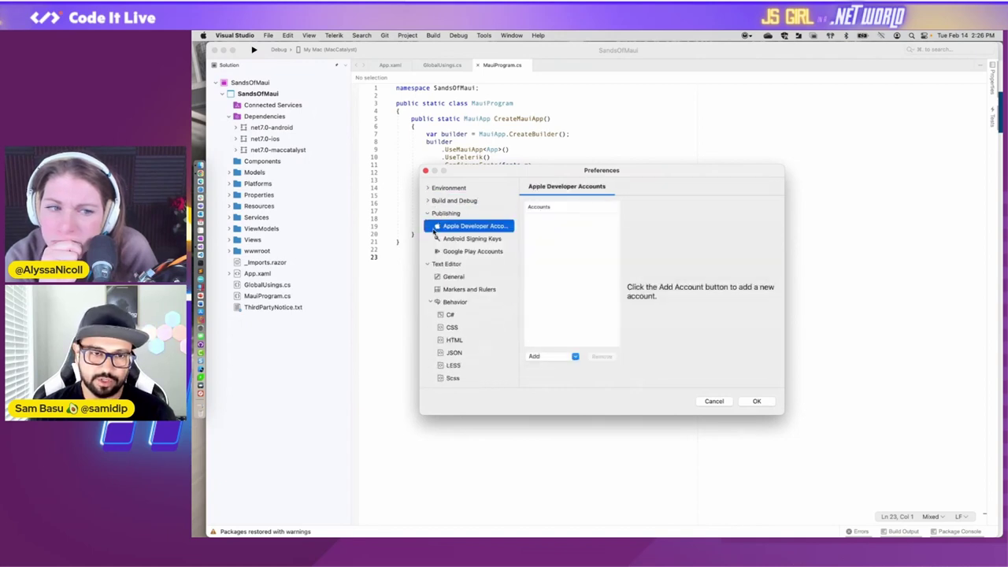
{"action": "scroll", "coordinate": [453, 291], "scroll_direction": "down", "scroll_amount": 5}
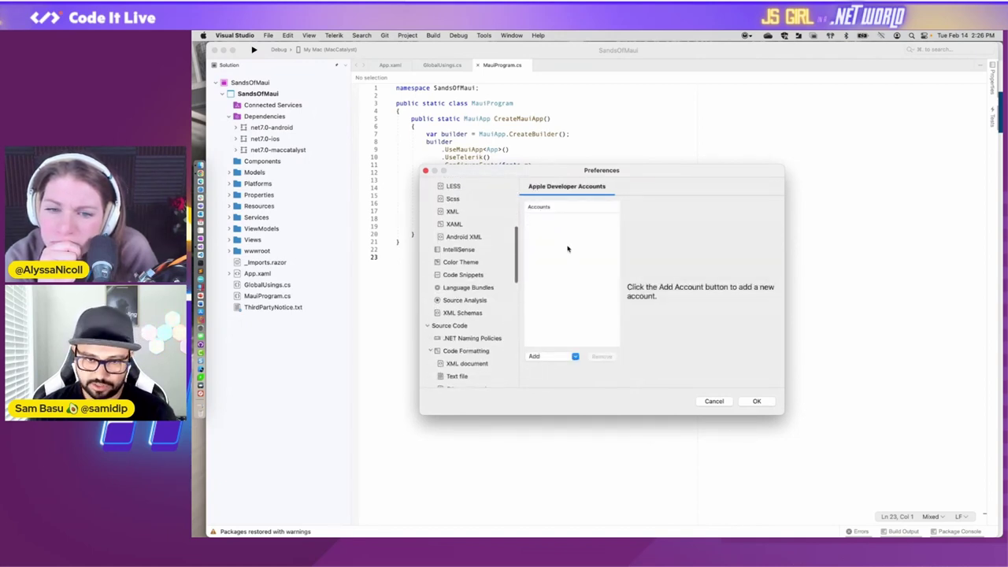
{"action": "scroll", "coordinate": [449, 311], "scroll_direction": "down", "scroll_amount": 5}
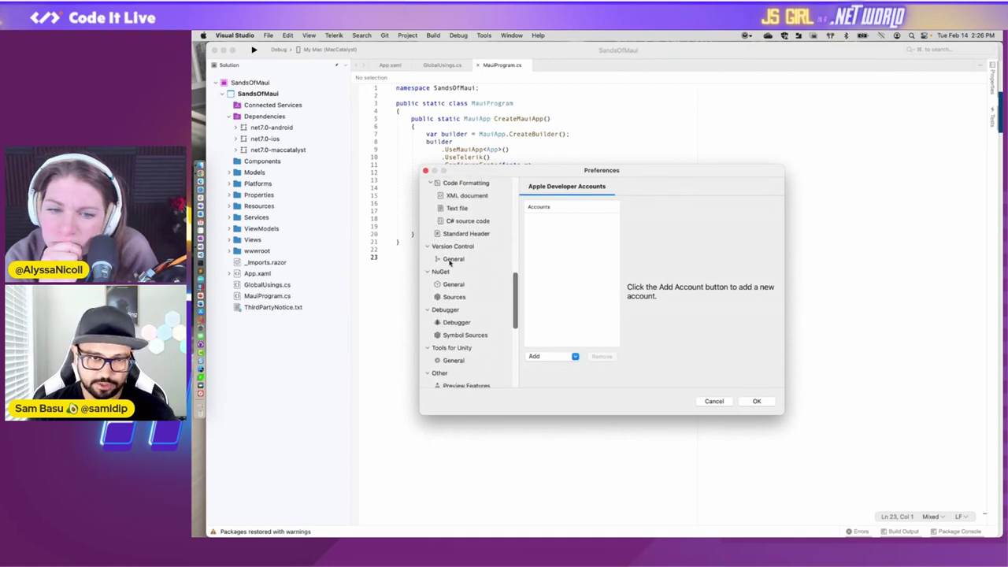
{"action": "left_click", "coordinate": [455, 286]}
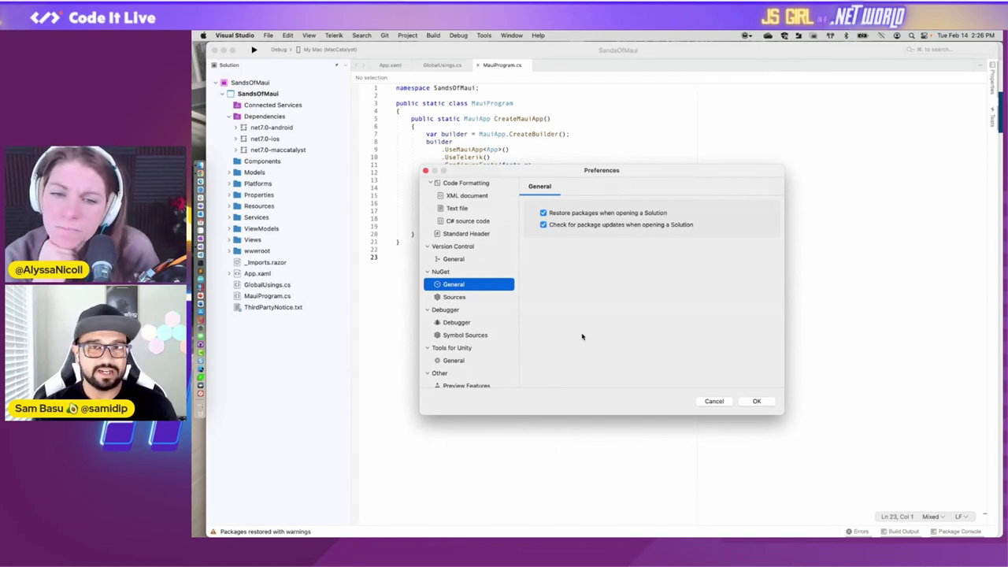
{"action": "left_click", "coordinate": [454, 297]}
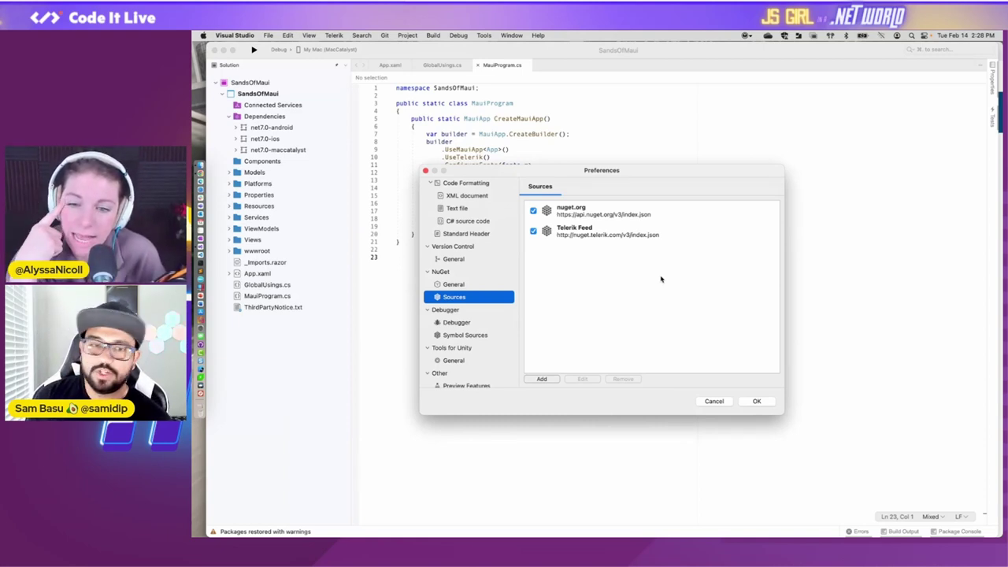
- Inspect the blank package source form and the nuget.org and Telerik Feed sources, and close the preferences without saving
{"action": "left_click", "coordinate": [541, 379]}
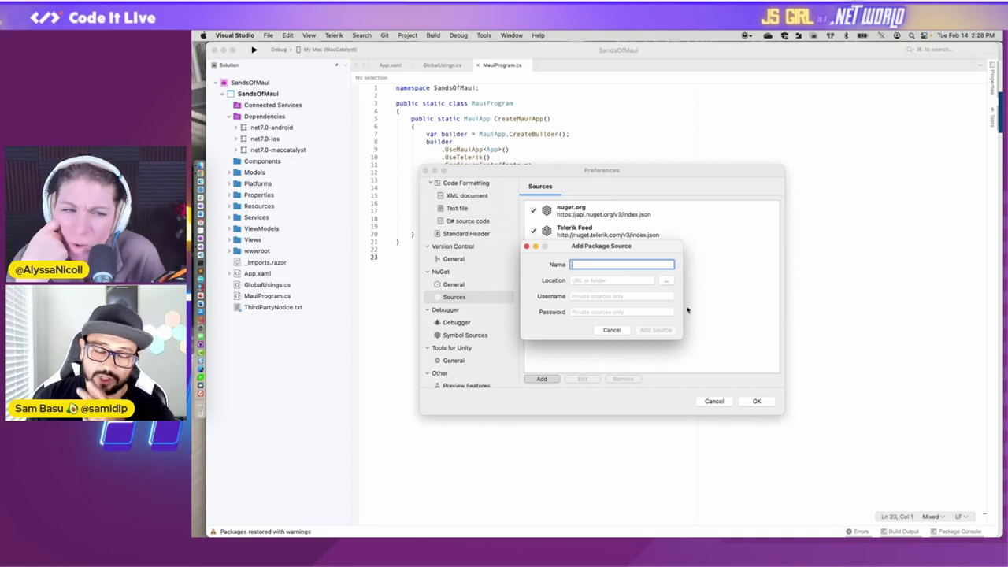
{"action": "left_click", "coordinate": [611, 331]}
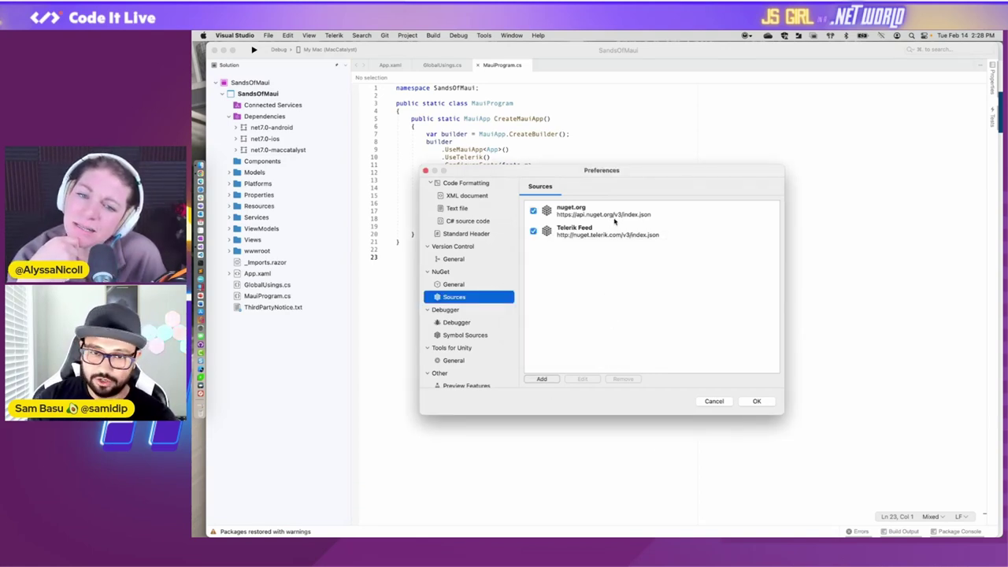
{"action": "left_click", "coordinate": [622, 217]}
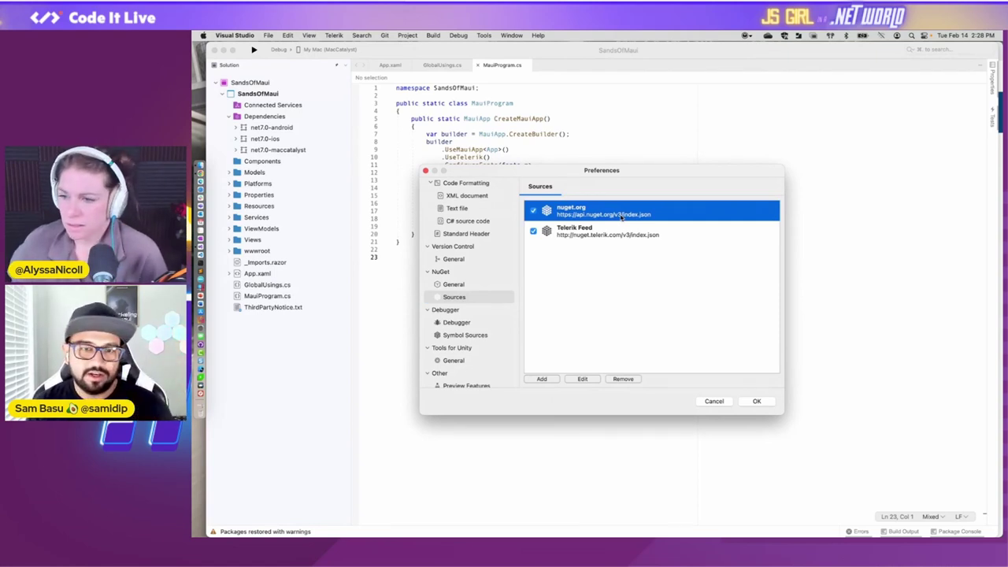
{"action": "left_click", "coordinate": [604, 235]}
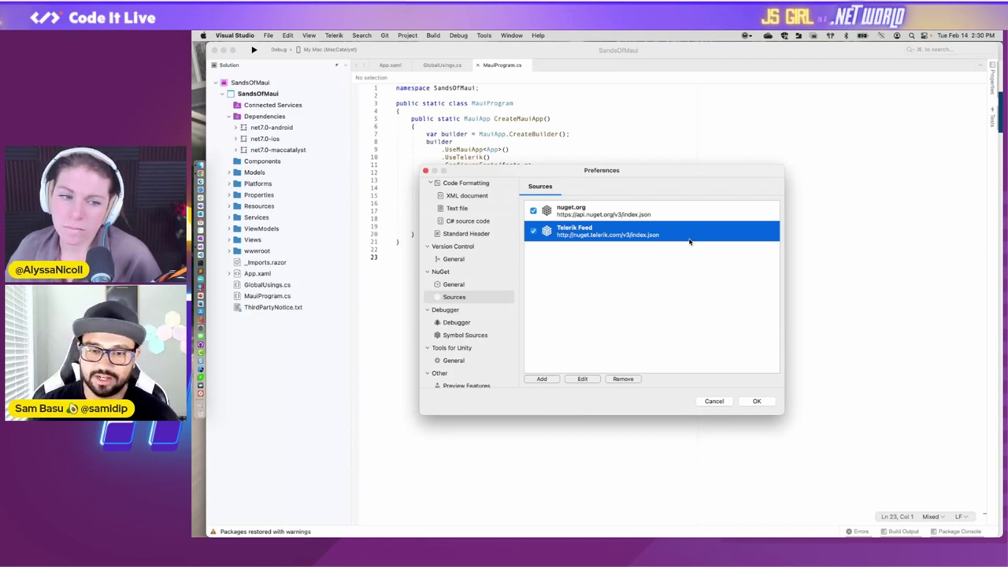
{"action": "left_click", "coordinate": [714, 401]}
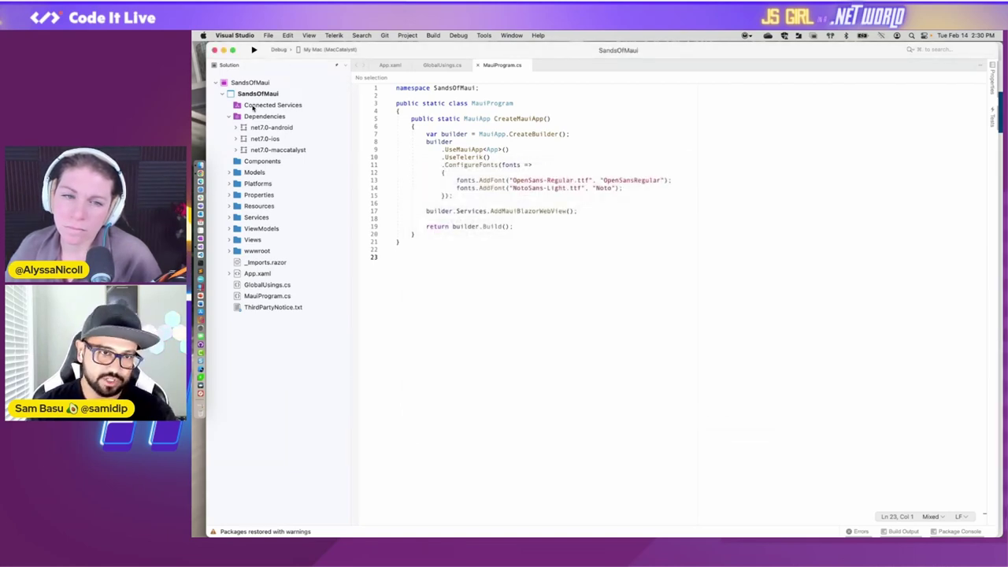
- Open NuGet package management for the project's Dependencies and browse the packages from the nuget.org source
{"action": "right_click", "coordinate": [268, 115]}
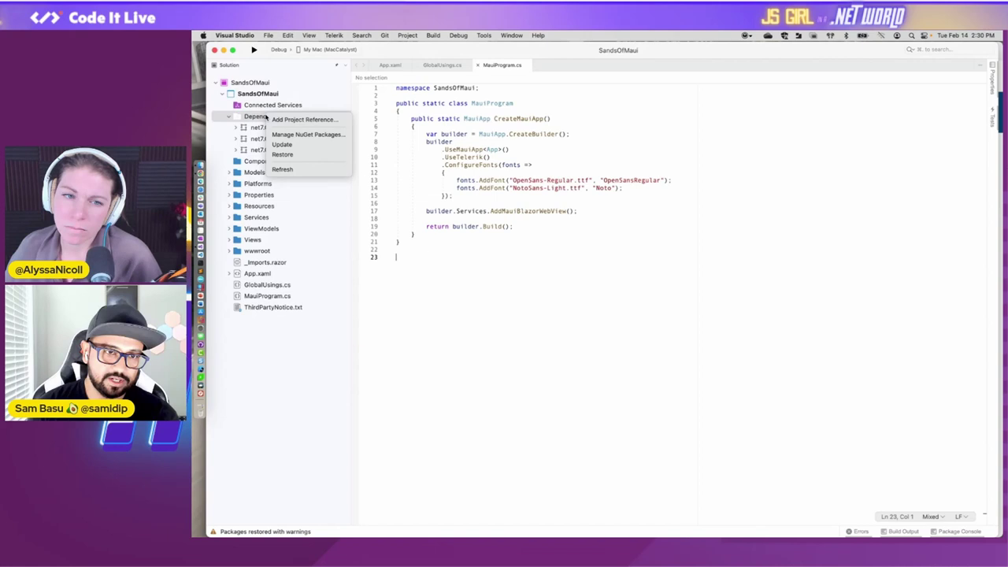
{"action": "left_click", "coordinate": [309, 136]}
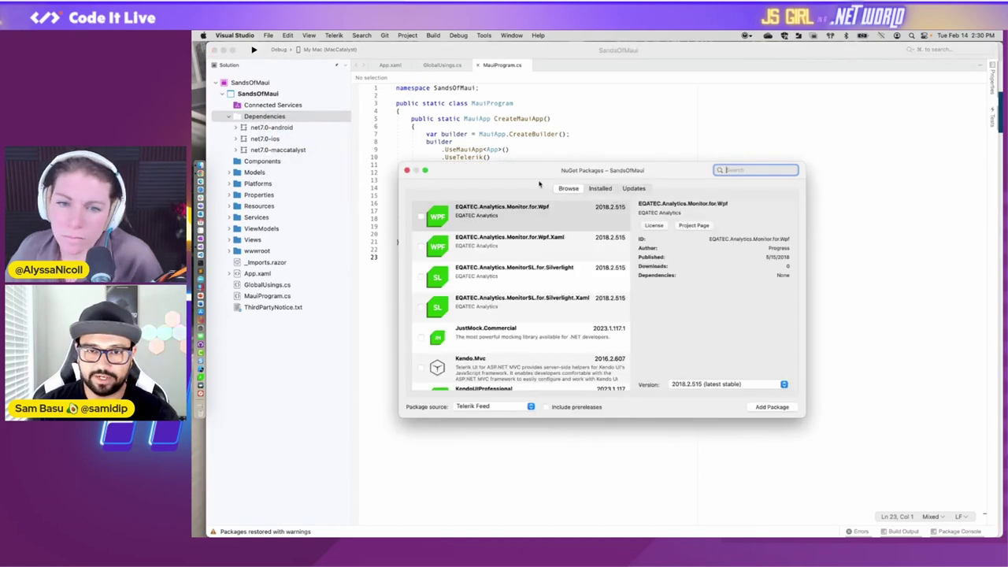
{"action": "left_click", "coordinate": [531, 407]}
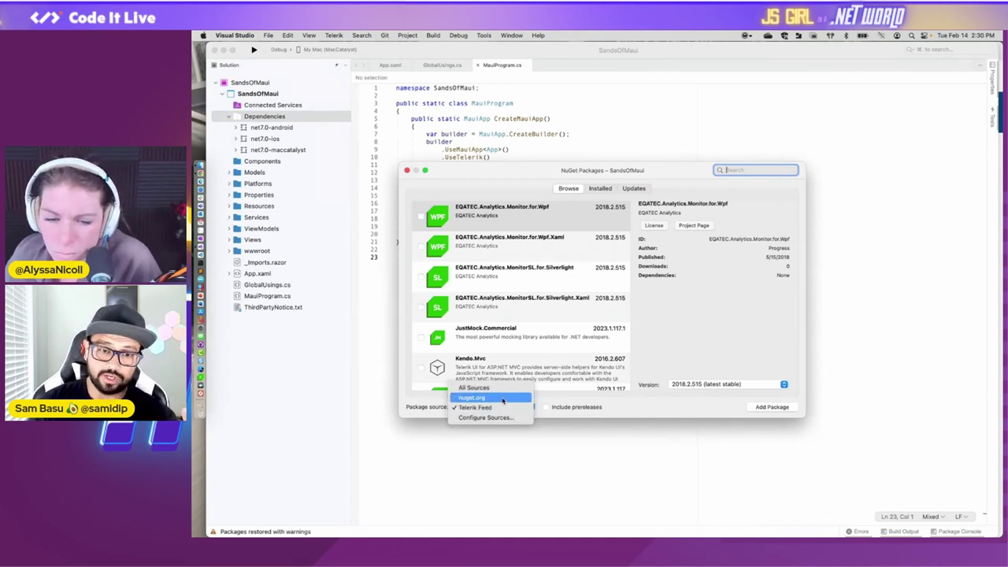
{"action": "left_click", "coordinate": [502, 399]}
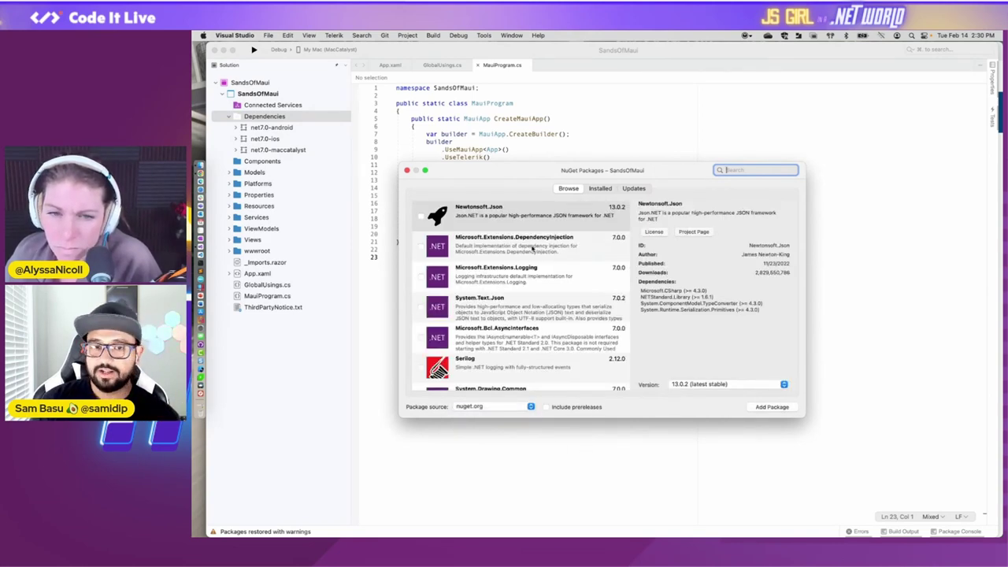
{"action": "scroll", "coordinate": [520, 260], "scroll_direction": "down", "scroll_amount": 10}
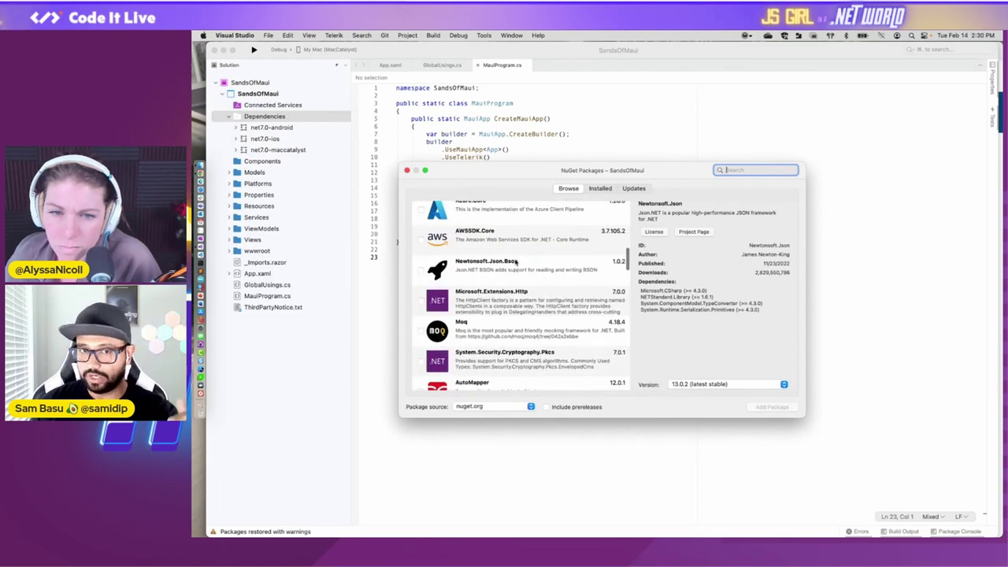
{"action": "scroll", "coordinate": [516, 262], "scroll_direction": "up", "scroll_amount": 10}
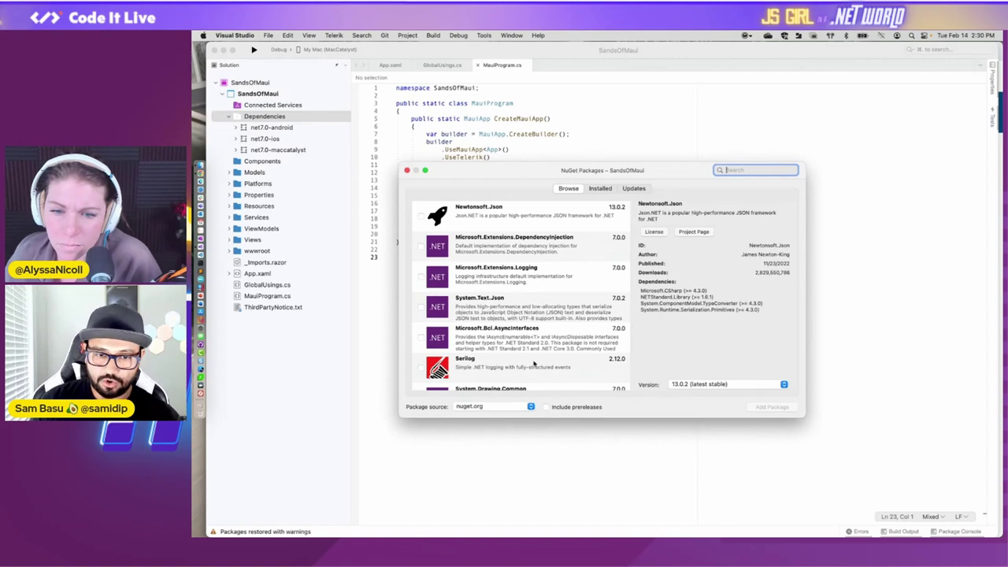
- Review the NuGet packages installed in the SandsOfMaui project
{"action": "left_click", "coordinate": [601, 190]}
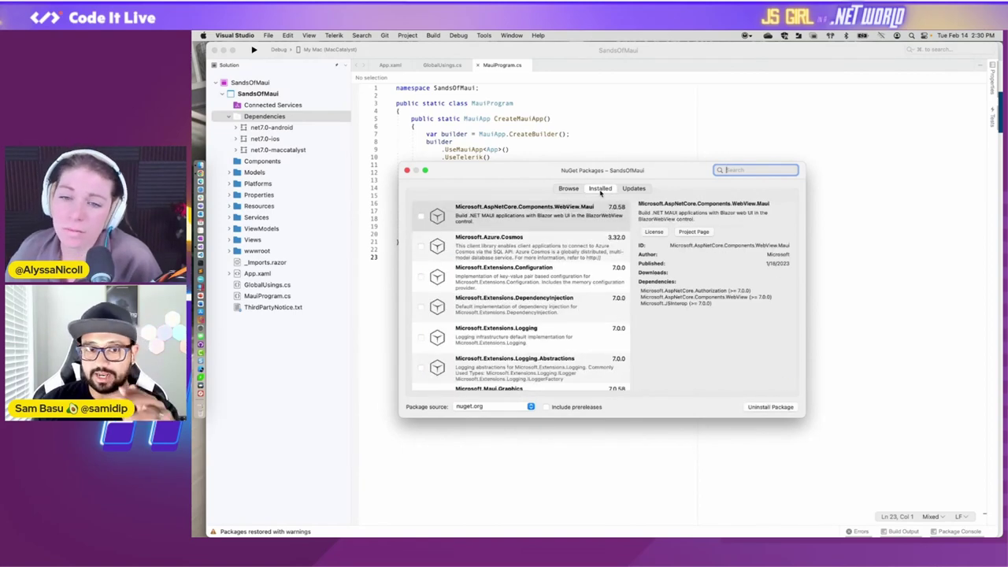
{"action": "scroll", "coordinate": [544, 252], "scroll_direction": "down", "scroll_amount": 3}
{"action": "scroll", "coordinate": [538, 254], "scroll_direction": "down", "scroll_amount": 10}
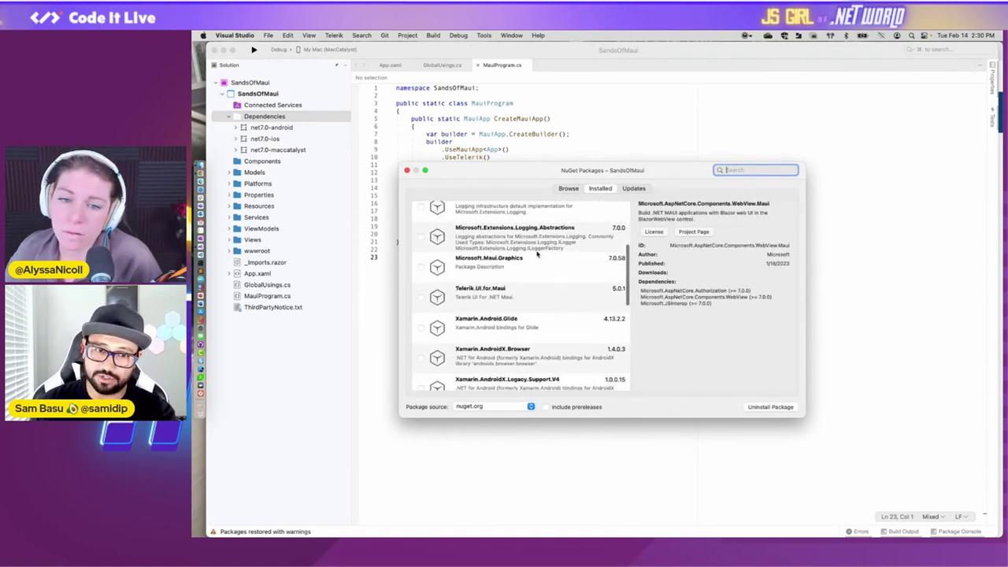
{"action": "scroll", "coordinate": [538, 253], "scroll_direction": "up", "scroll_amount": 12}
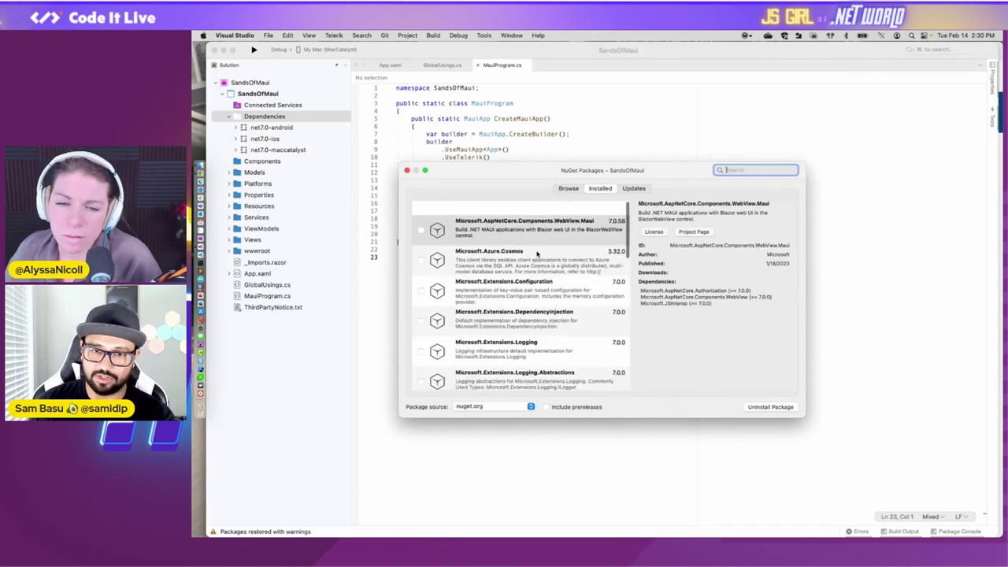
- Browse the Telerik Feed package source, search for "maui" and select the Telerik.UI.for.Maui package
{"action": "left_click", "coordinate": [567, 189]}
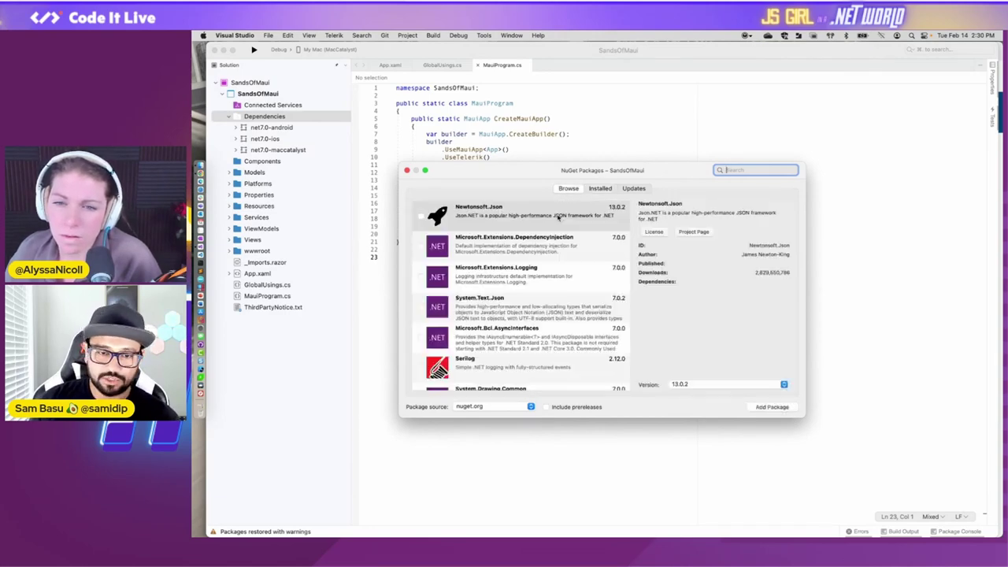
{"action": "left_click", "coordinate": [531, 406]}
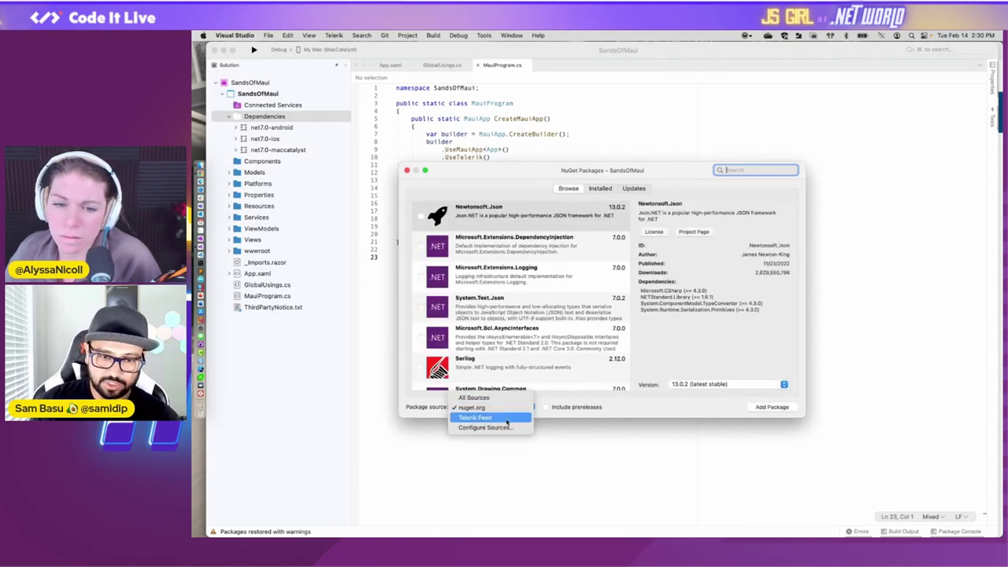
{"action": "left_click", "coordinate": [505, 418]}
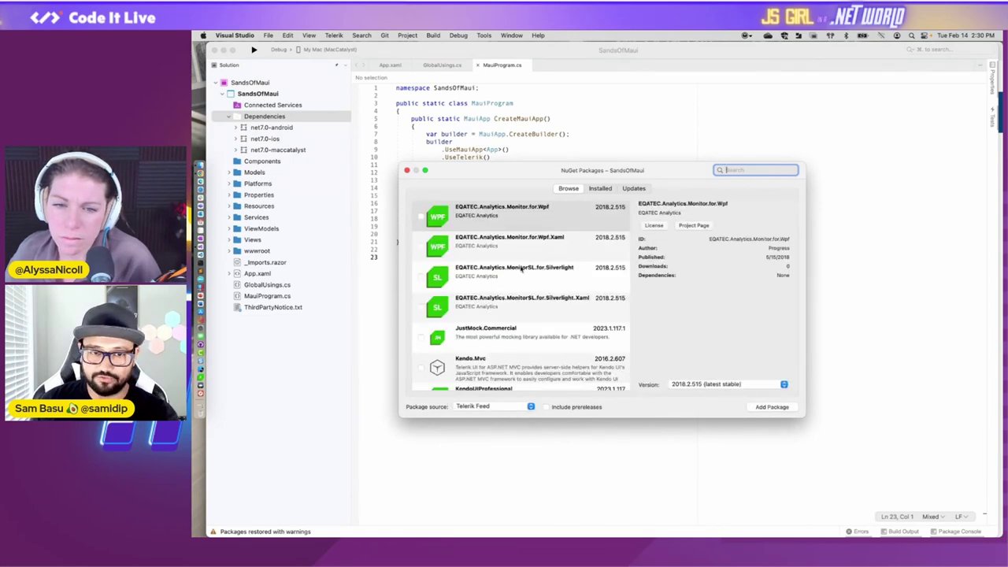
{"action": "scroll", "coordinate": [553, 291], "scroll_direction": "down", "scroll_amount": 5}
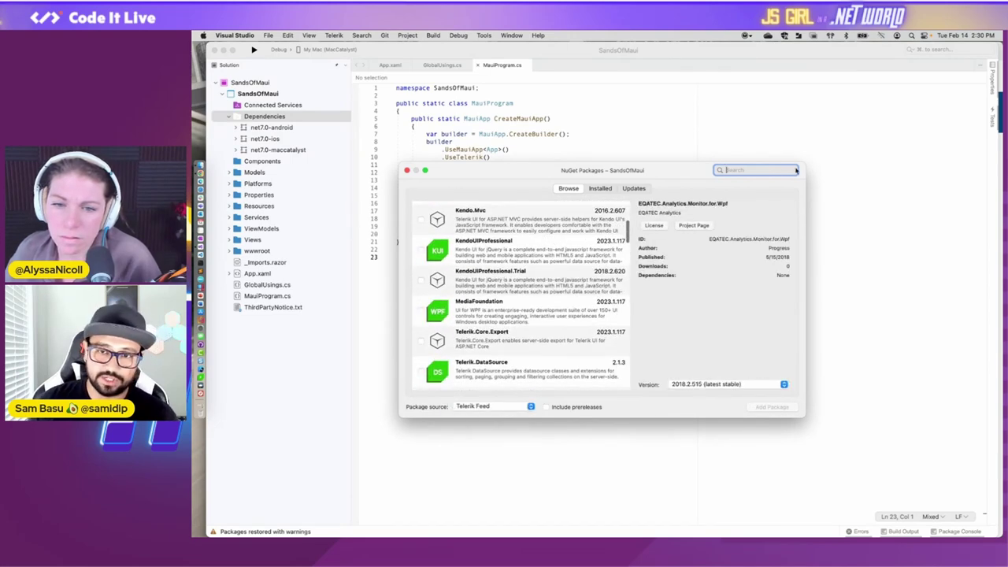
{"action": "type", "text": "maui"}
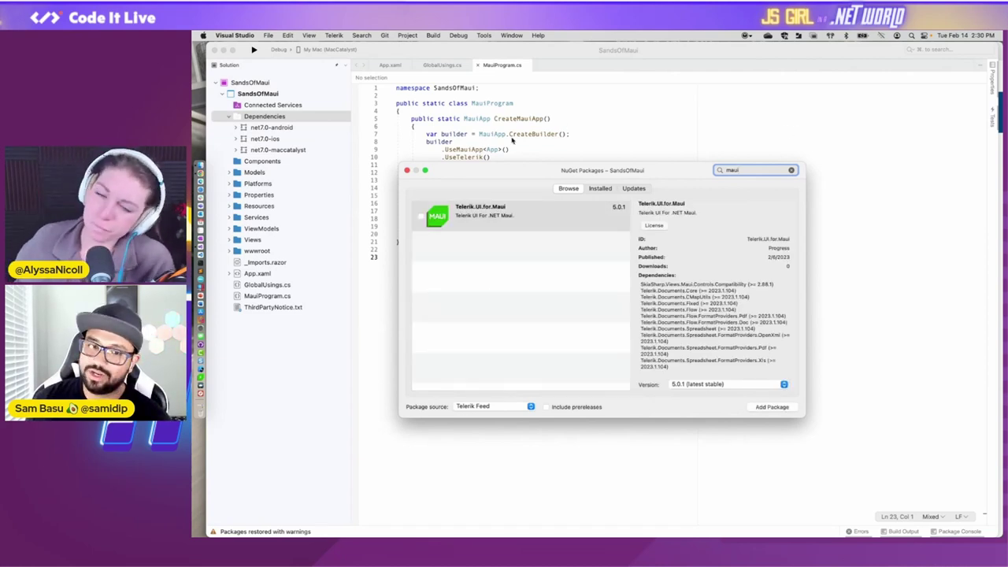
{"action": "left_click", "coordinate": [422, 217]}
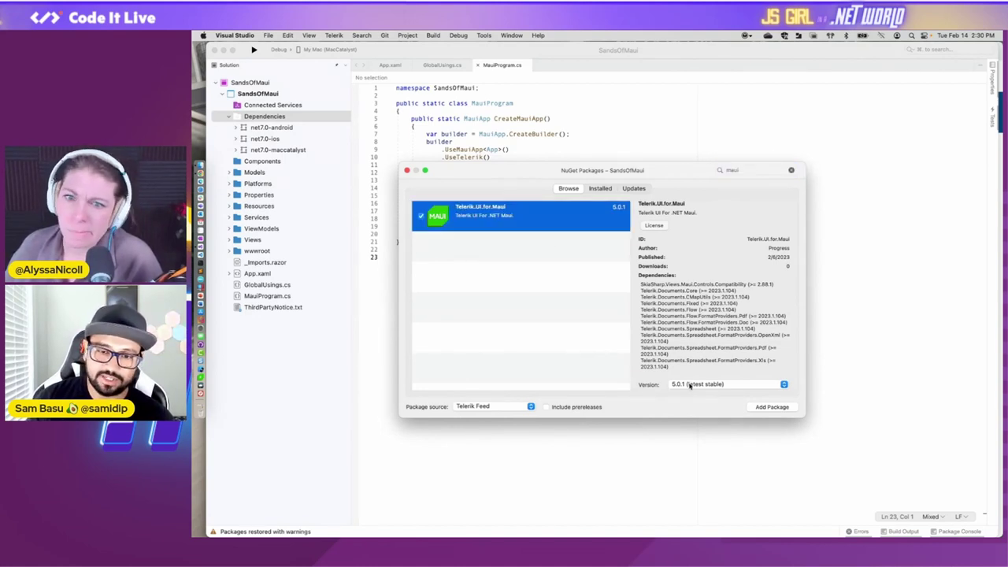
- Check which versions of Telerik.UI.for.Maui the Telerik Feed offers, and close the NuGet Packages window without adding the package
{"action": "left_click", "coordinate": [783, 385]}
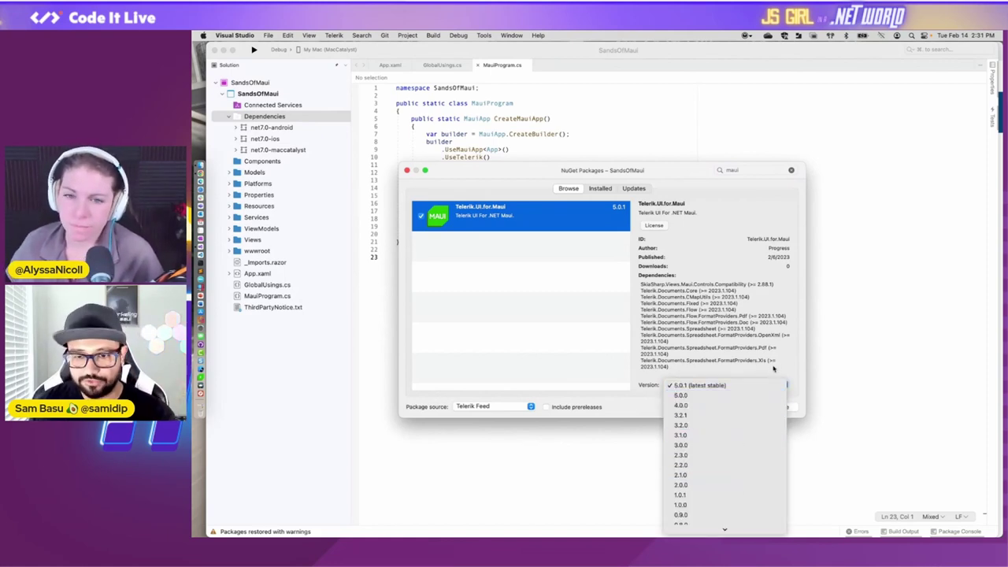
{"action": "left_click", "coordinate": [773, 370]}
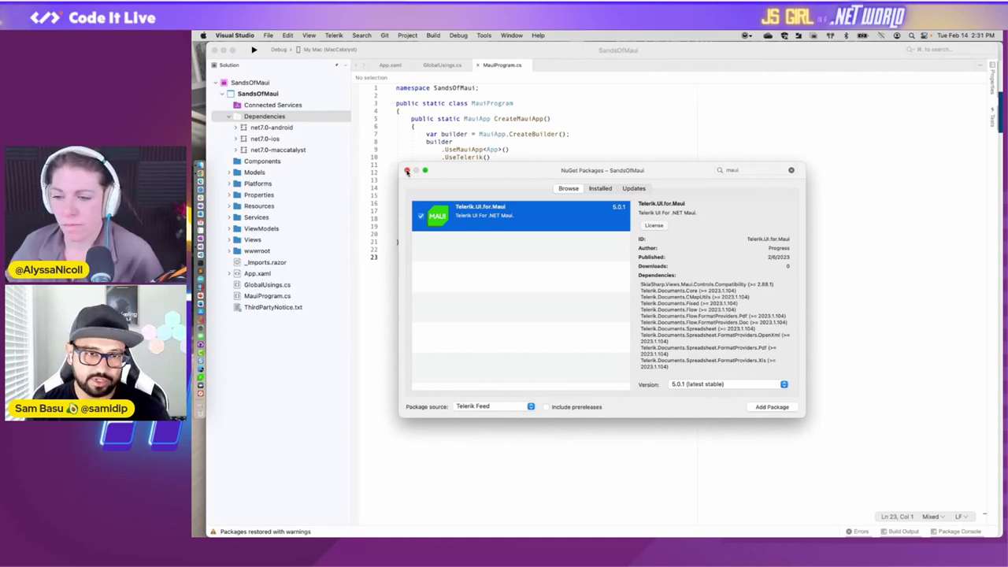
{"action": "left_click", "coordinate": [406, 170]}
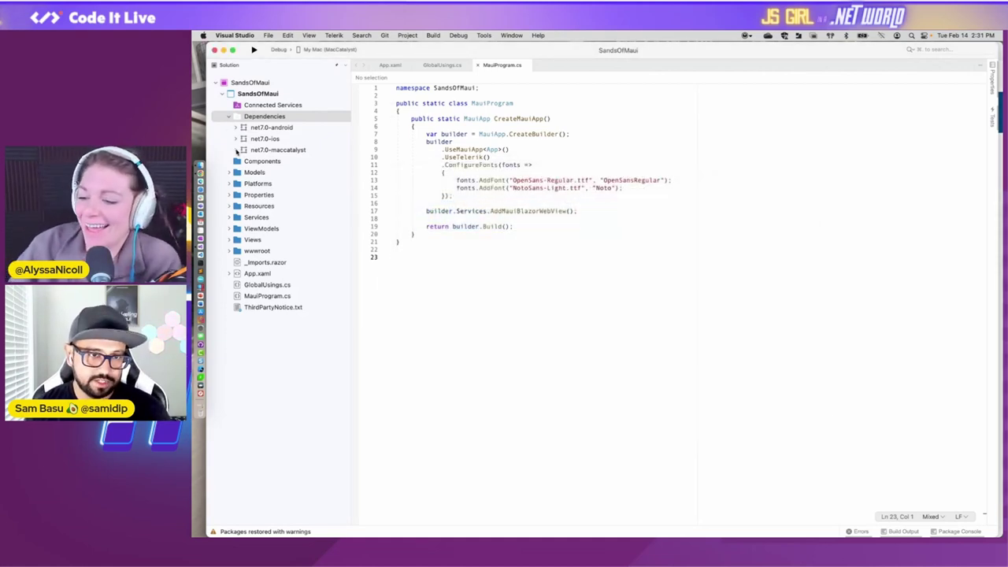
- Expand the net7.0-maccatalyst dependencies down to their NuGet packages in the SandsOfMaui project
{"action": "left_click", "coordinate": [236, 150]}
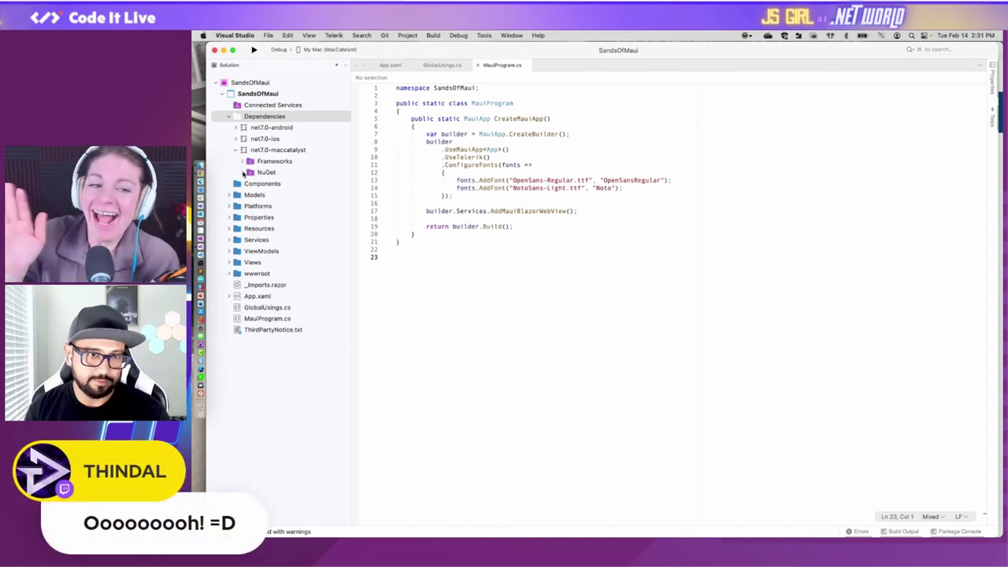
{"action": "left_click", "coordinate": [242, 172]}
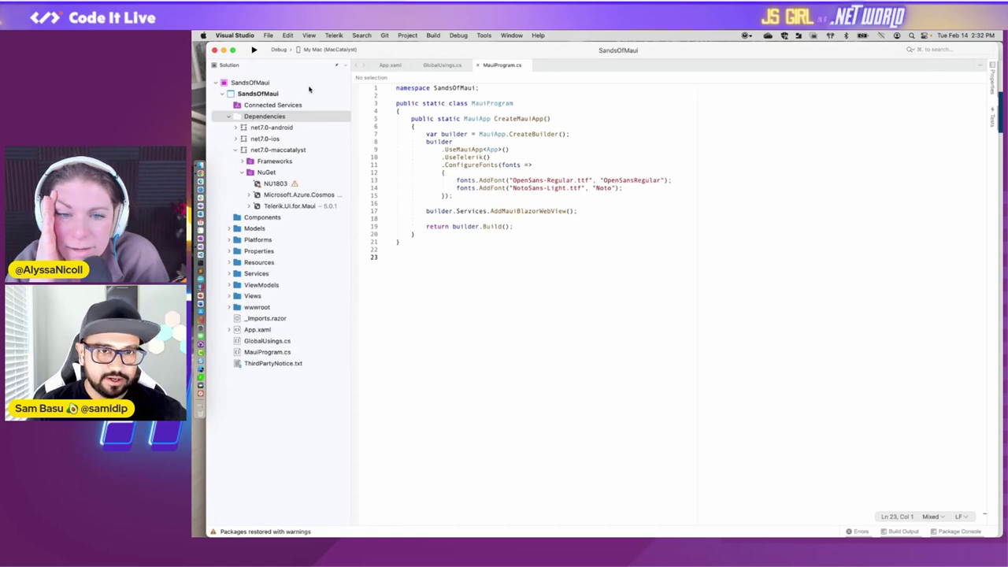
- Close the open files MauiProgram.cs, GlobalUsings.cs and App.xaml, and widen the Solution pane to fit the full package names
{"action": "left_click", "coordinate": [477, 66]}
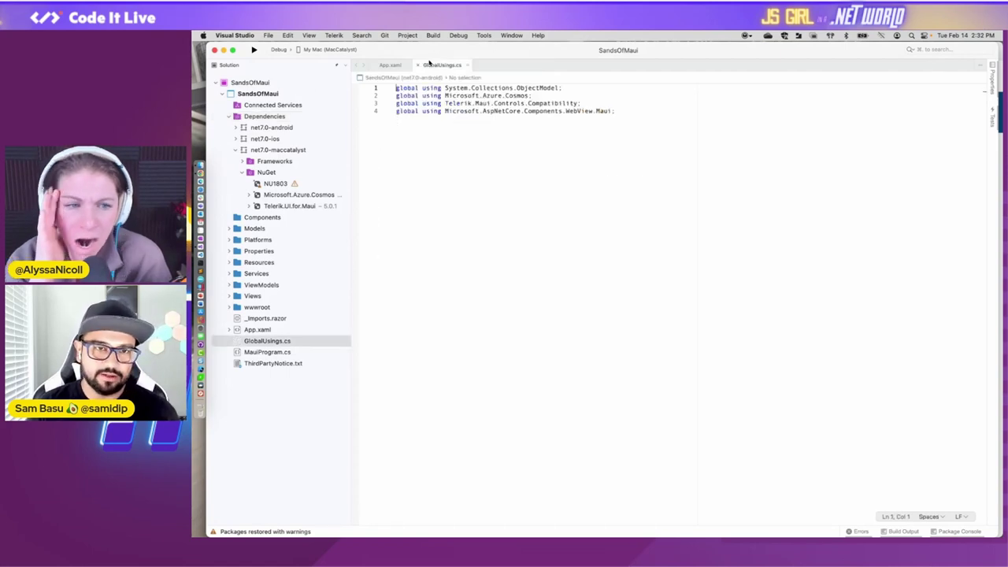
{"action": "left_click", "coordinate": [420, 66]}
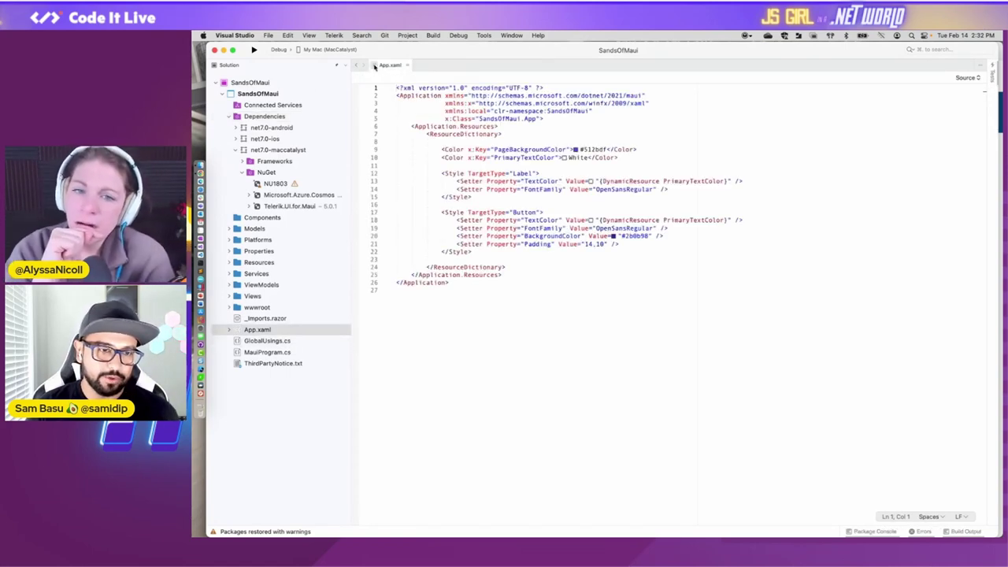
{"action": "left_click", "coordinate": [374, 66]}
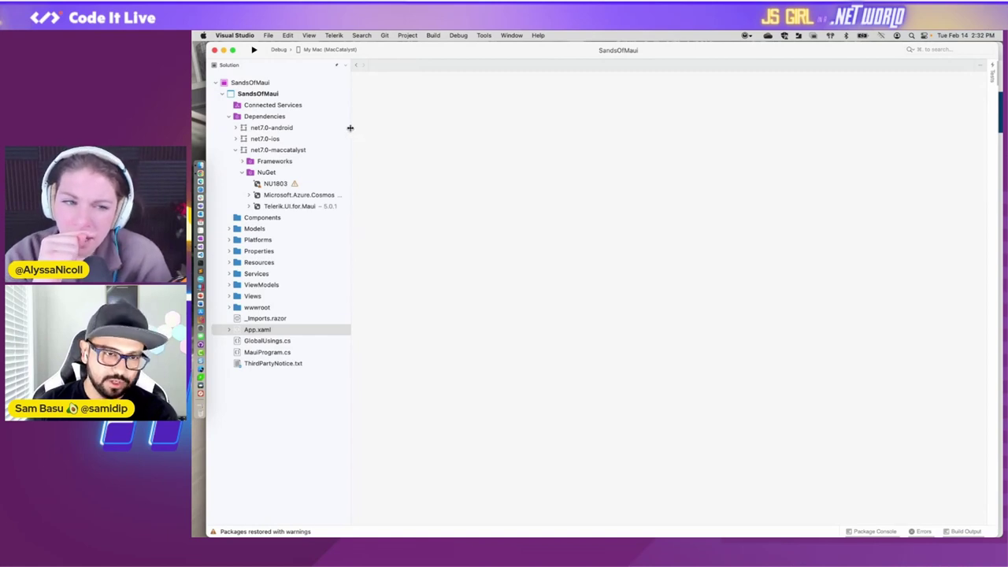
{"action": "left_click_drag", "start_coordinate": [349, 128], "coordinate": [470, 142]}
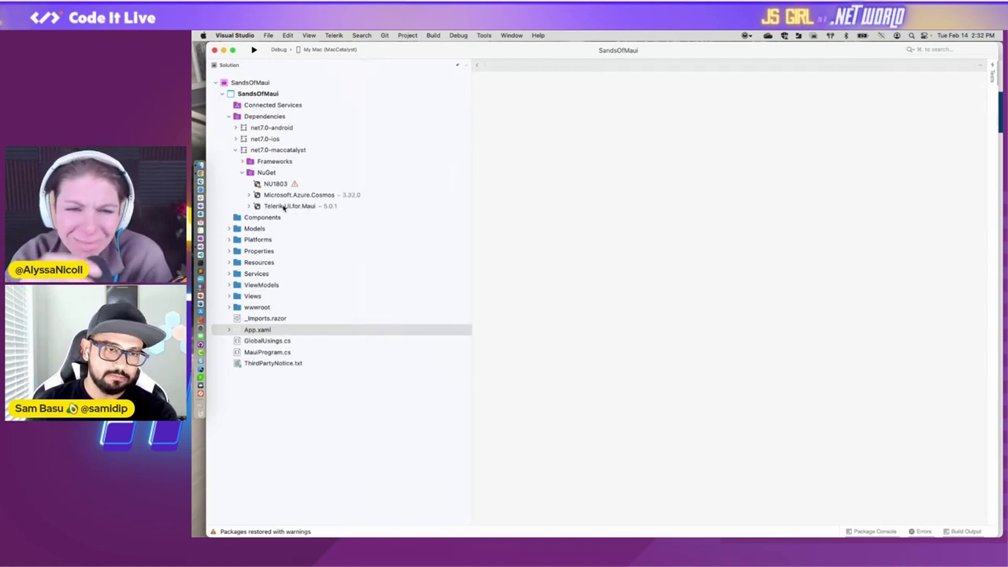
- Switch to Finder and open the inner SandsOfMaui project folder inside Projects > SandsOfMaui
{"action": "left_click", "coordinate": [201, 165]}
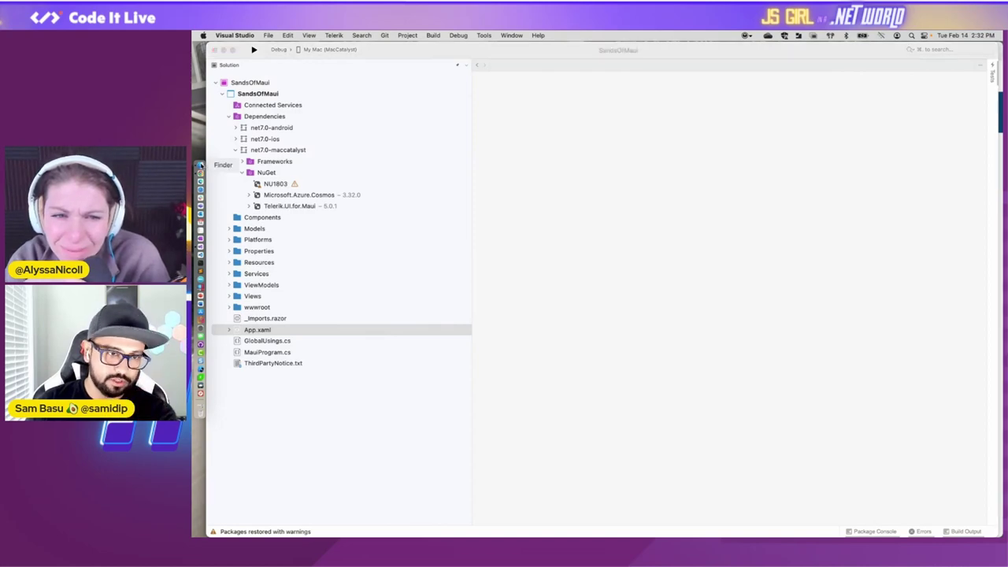
{"action": "scroll", "coordinate": [369, 182], "scroll_direction": "left", "scroll_amount": 5}
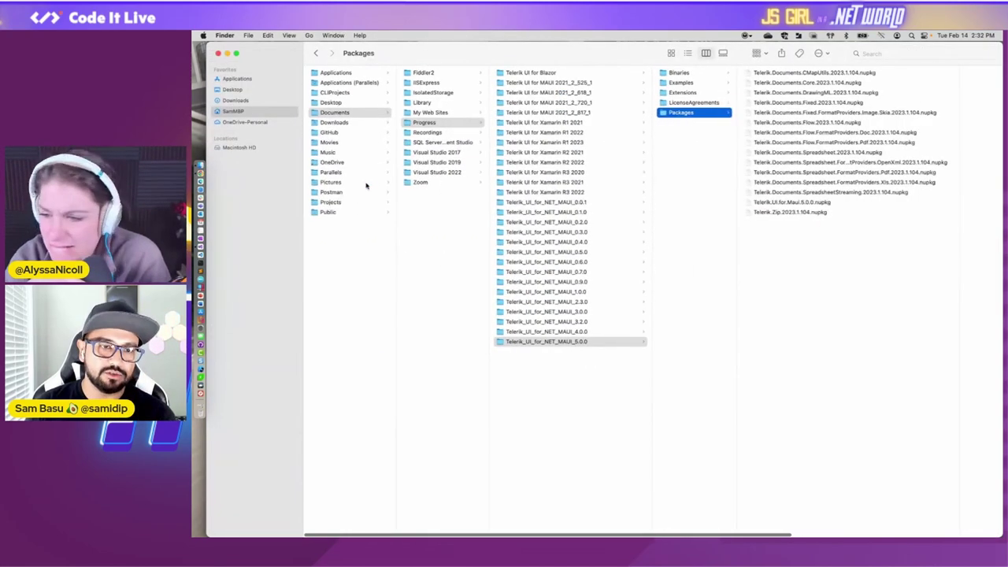
{"action": "left_click", "coordinate": [330, 202]}
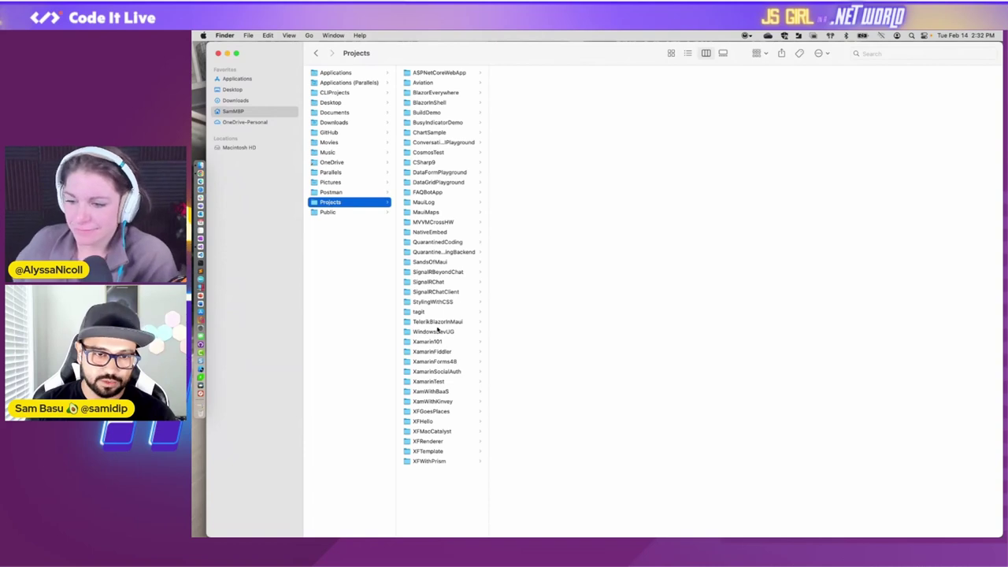
{"action": "left_click", "coordinate": [437, 264]}
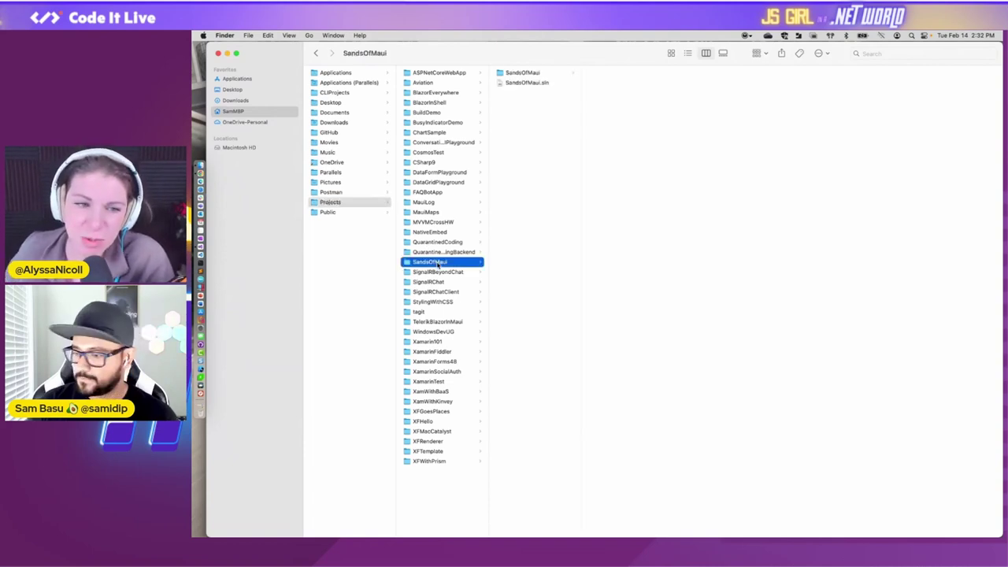
{"action": "left_click", "coordinate": [589, 225]}
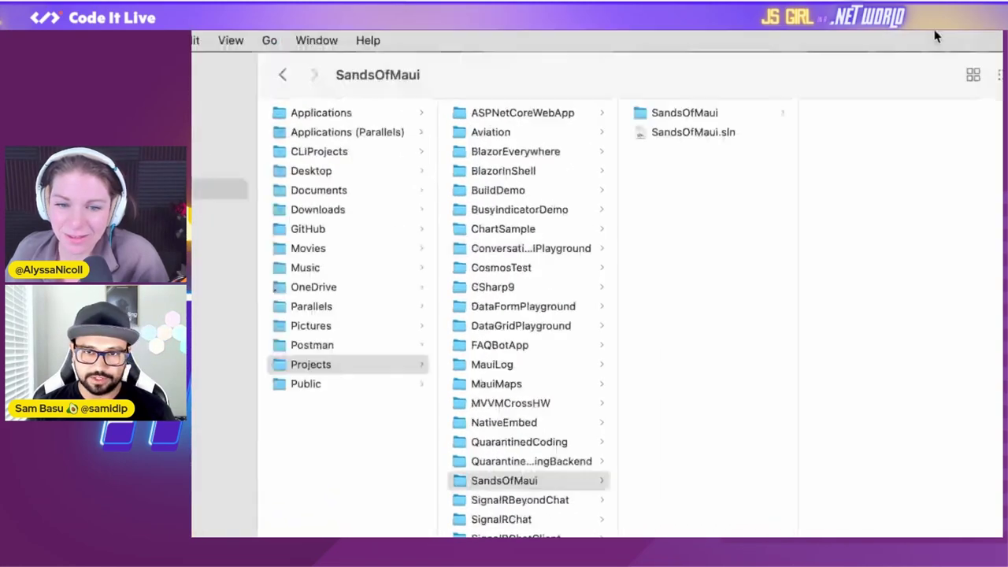
{"action": "left_click", "coordinate": [704, 112]}
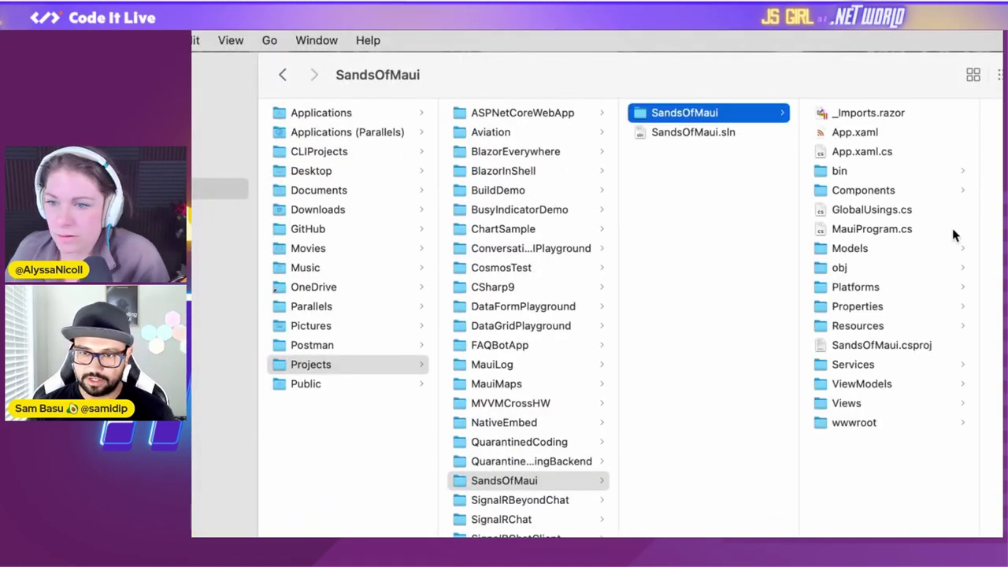
{"action": "scroll", "coordinate": [910, 181], "scroll_direction": "right", "scroll_amount": 2}
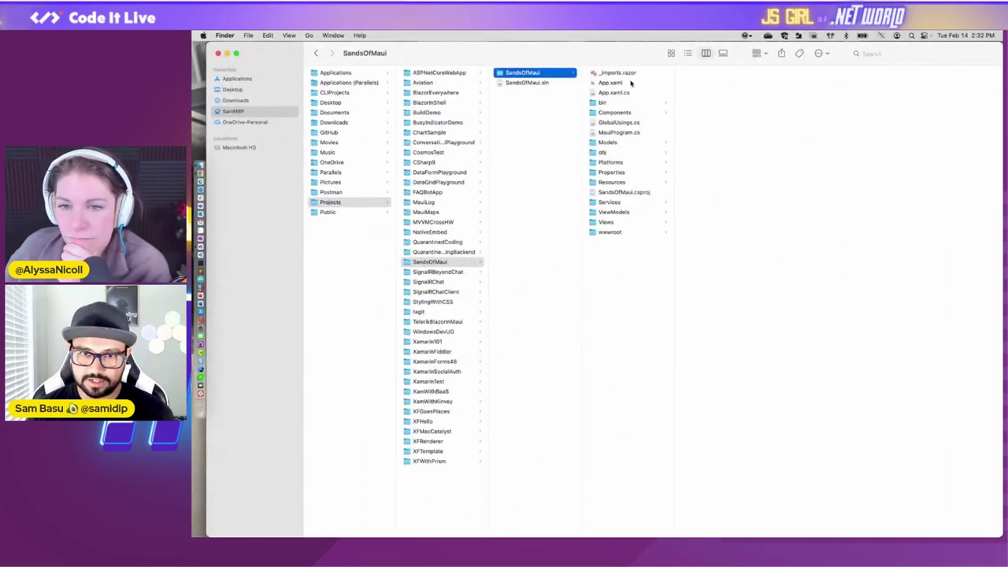
- Look into the project's obj folder, and open the build output folder bin > Debug > net7.0-maccatalyst > maccatalyst-x64
{"action": "left_click", "coordinate": [603, 152]}
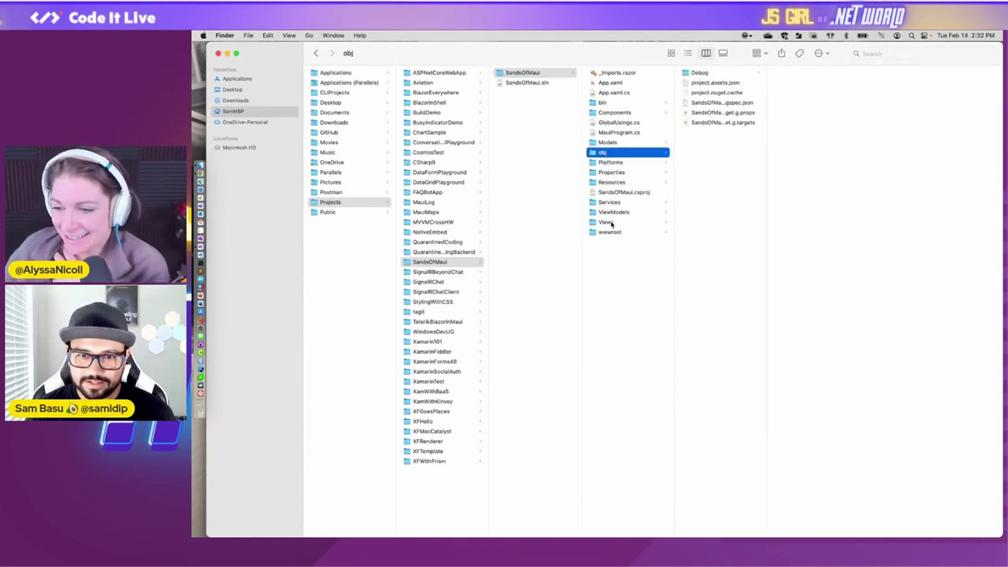
{"action": "left_click", "coordinate": [606, 105]}
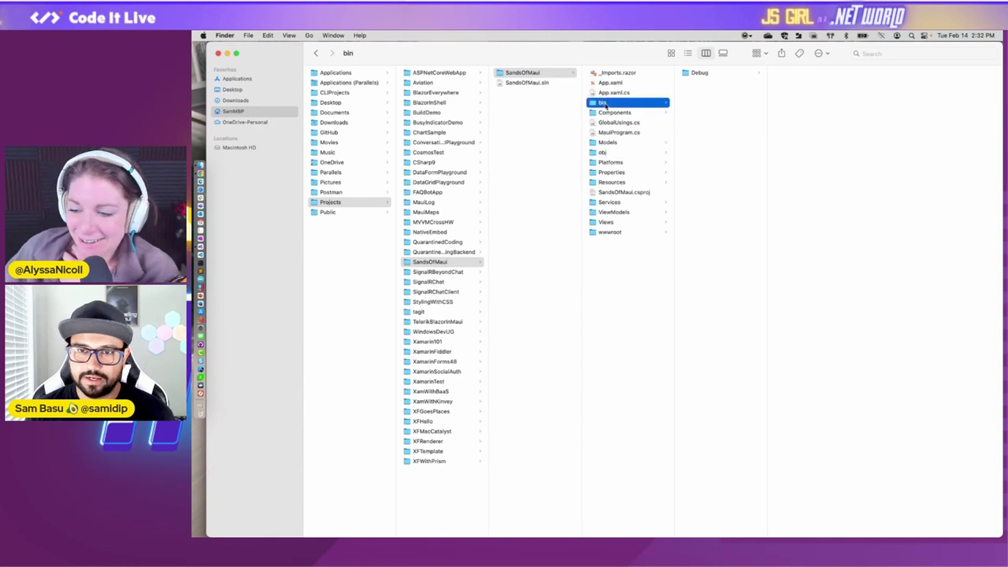
{"action": "left_click", "coordinate": [696, 74]}
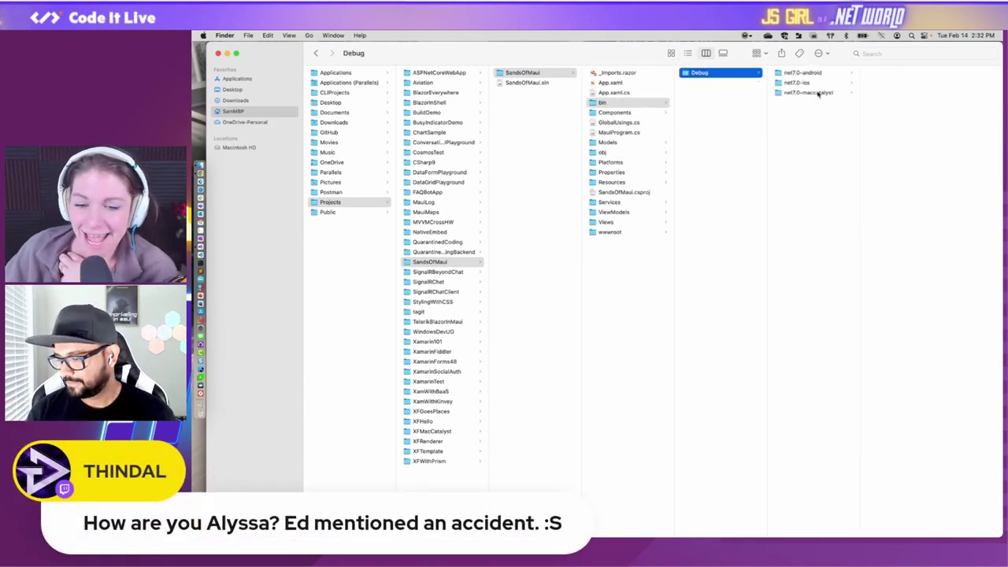
{"action": "left_click", "coordinate": [819, 94]}
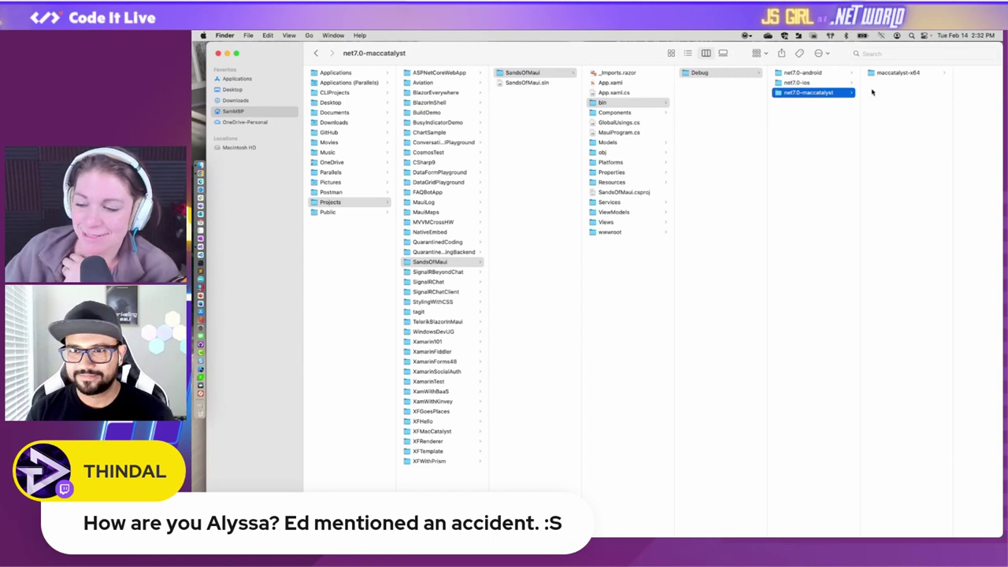
{"action": "left_click", "coordinate": [899, 74]}
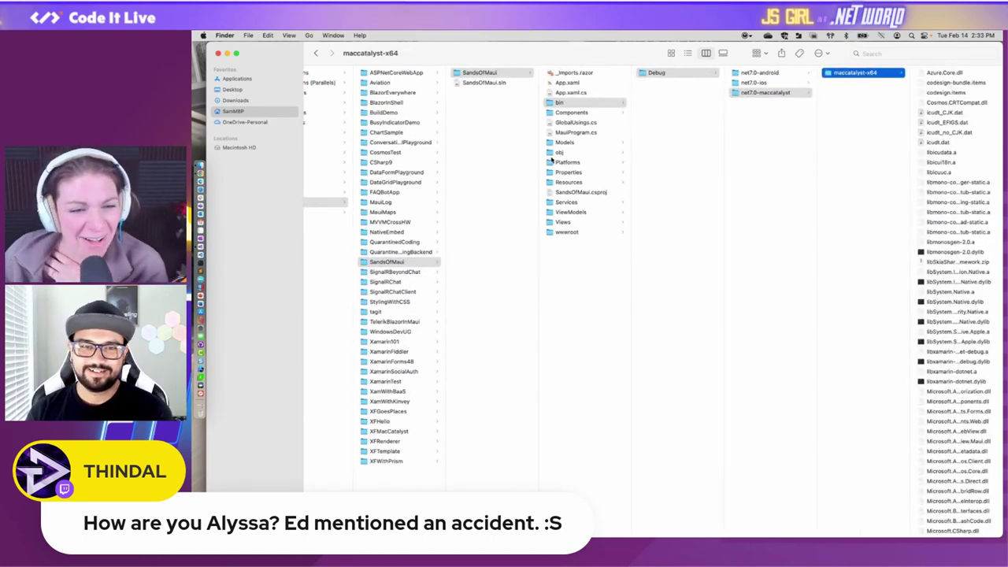
- Widen the file column of the maccatalyst-x64 folder and examine its DLLs down to the Telerik assemblies
{"action": "scroll", "coordinate": [504, 155], "scroll_direction": "right", "scroll_amount": 1}
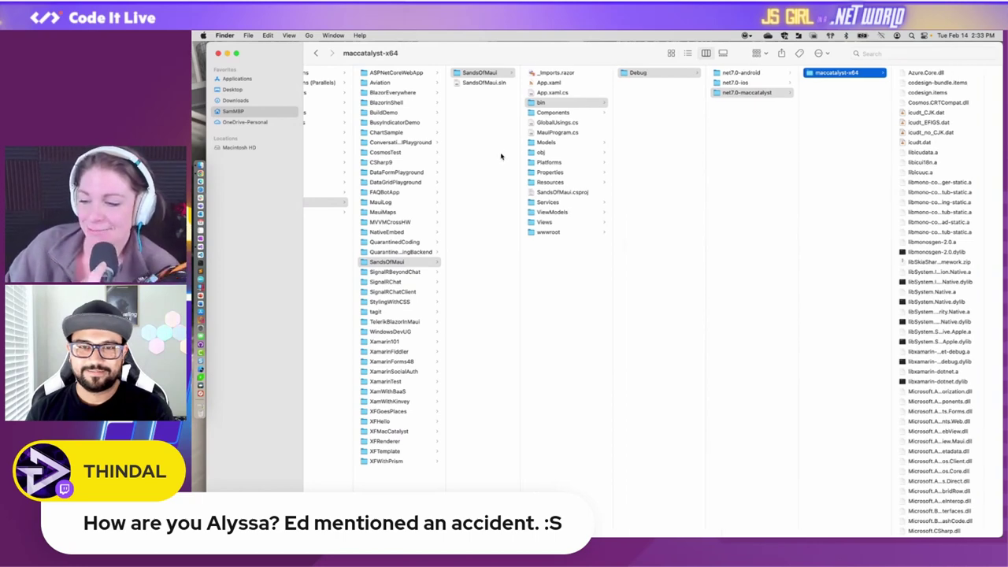
{"action": "scroll", "coordinate": [703, 153], "scroll_direction": "right", "scroll_amount": 1}
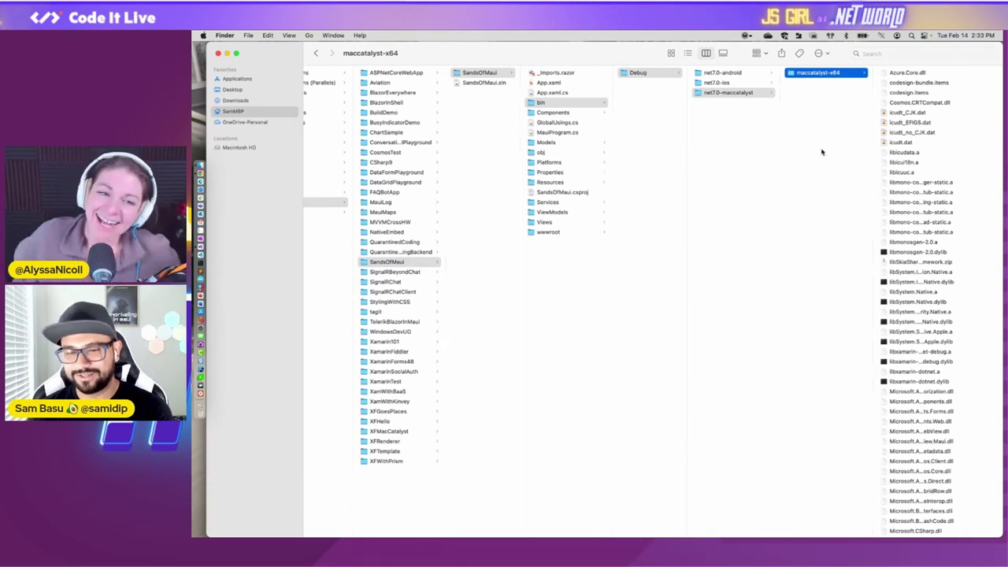
{"action": "left_click", "coordinate": [963, 170]}
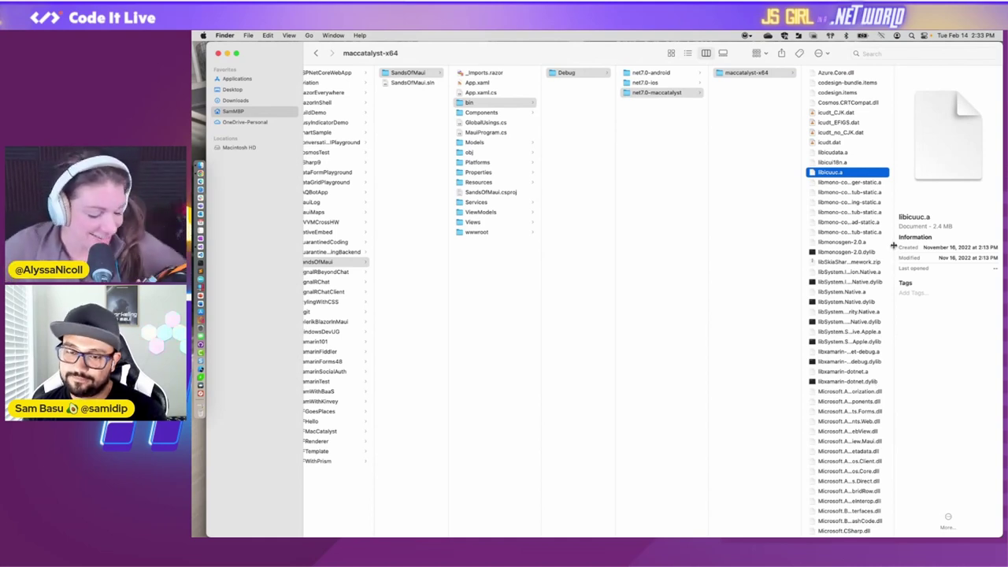
{"action": "left_click_drag", "start_coordinate": [892, 246], "coordinate": [944, 247]}
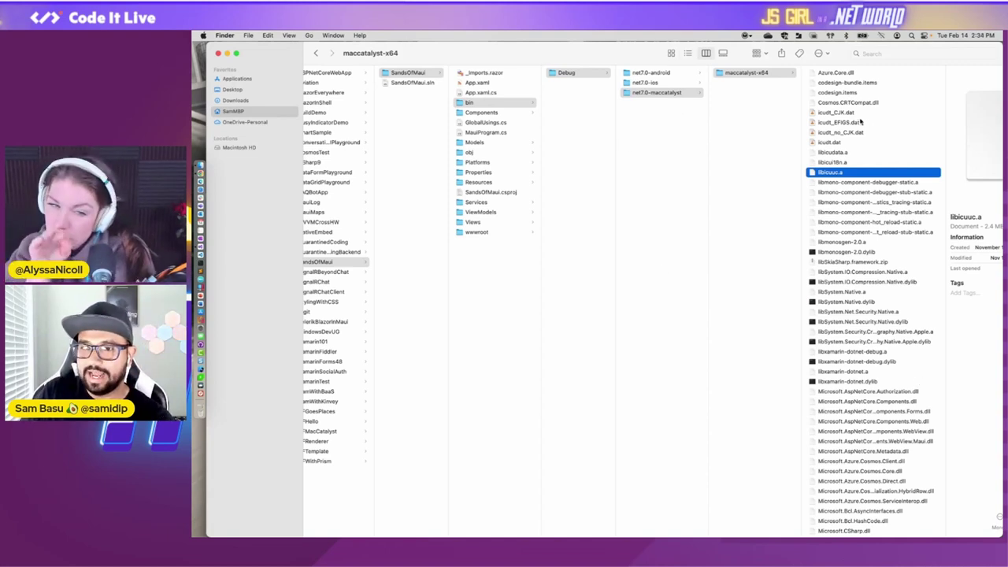
{"action": "scroll", "coordinate": [882, 313], "scroll_direction": "down", "scroll_amount": 15}
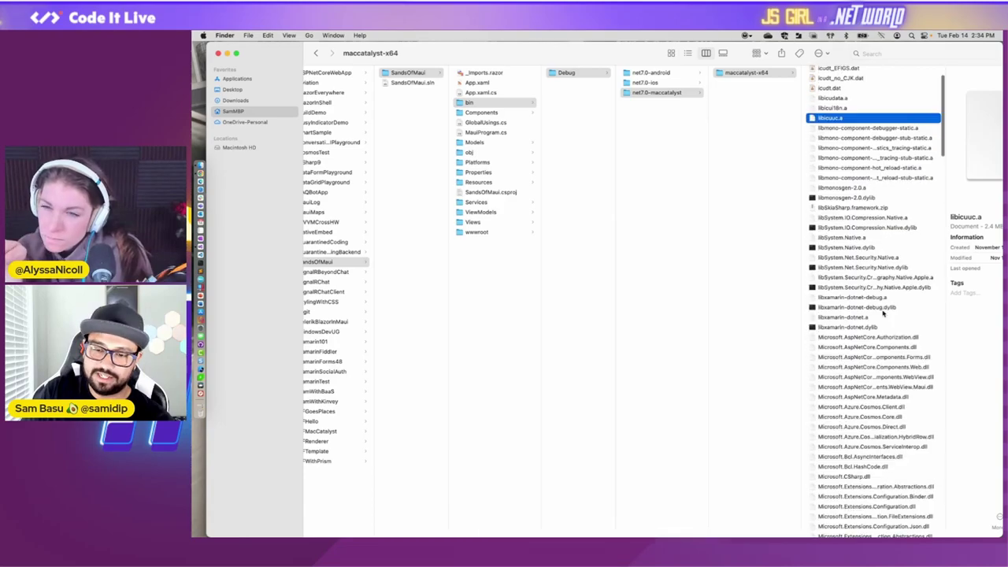
{"action": "scroll", "coordinate": [882, 313], "scroll_direction": "down", "scroll_amount": 15}
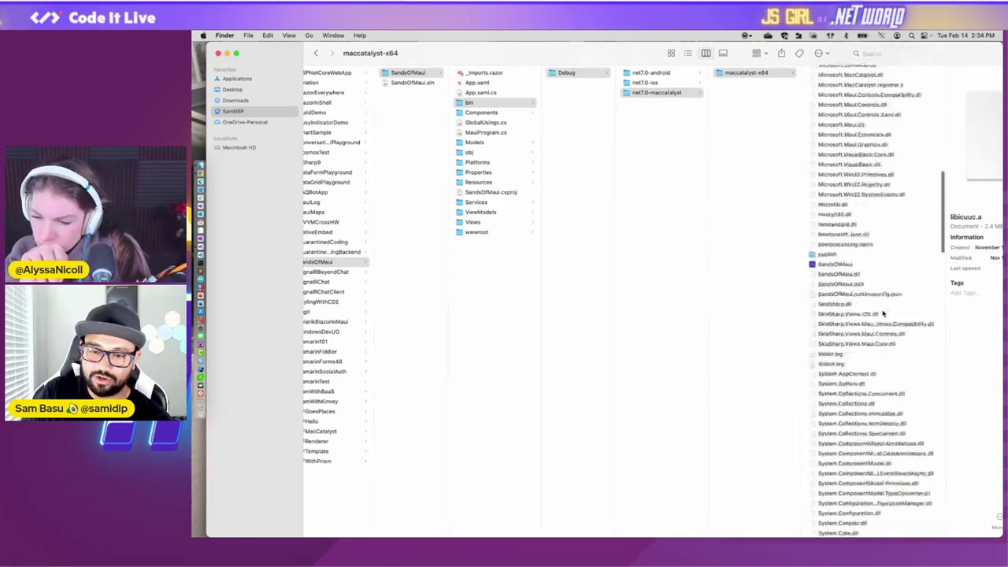
{"action": "scroll", "coordinate": [882, 312], "scroll_direction": "down", "scroll_amount": 15}
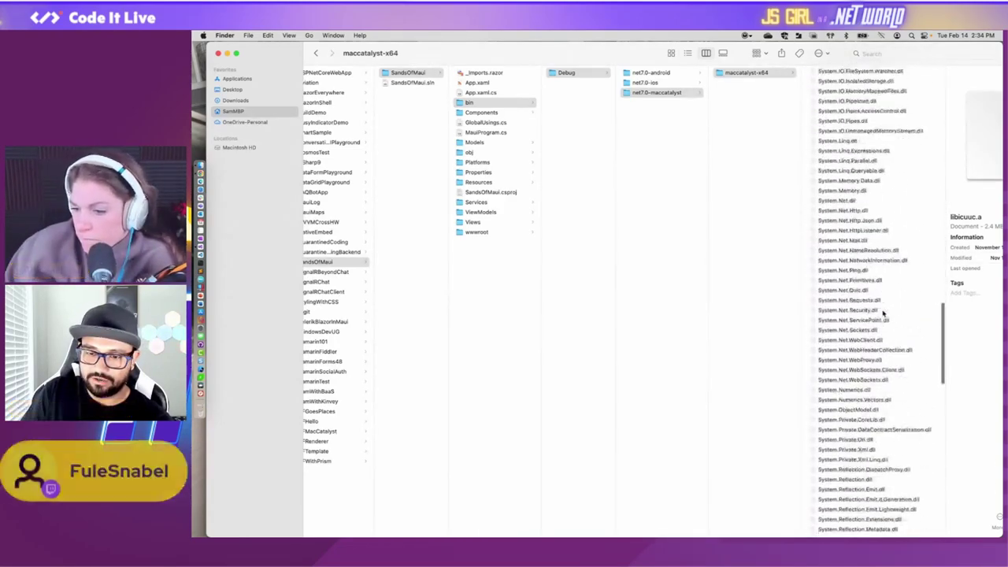
{"action": "scroll", "coordinate": [882, 312], "scroll_direction": "down", "scroll_amount": 3}
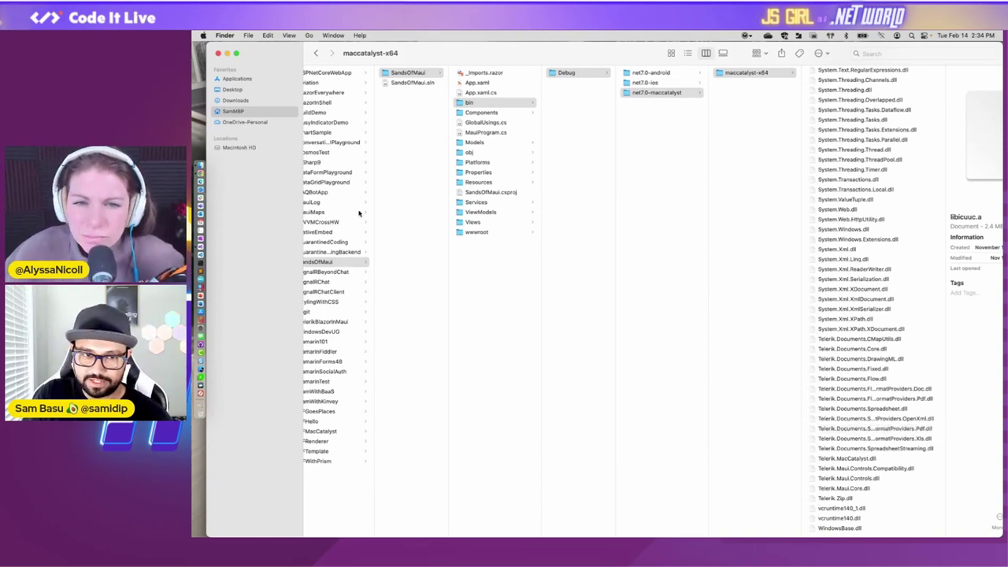
{"action": "scroll", "coordinate": [358, 212], "scroll_direction": "left", "scroll_amount": 5}
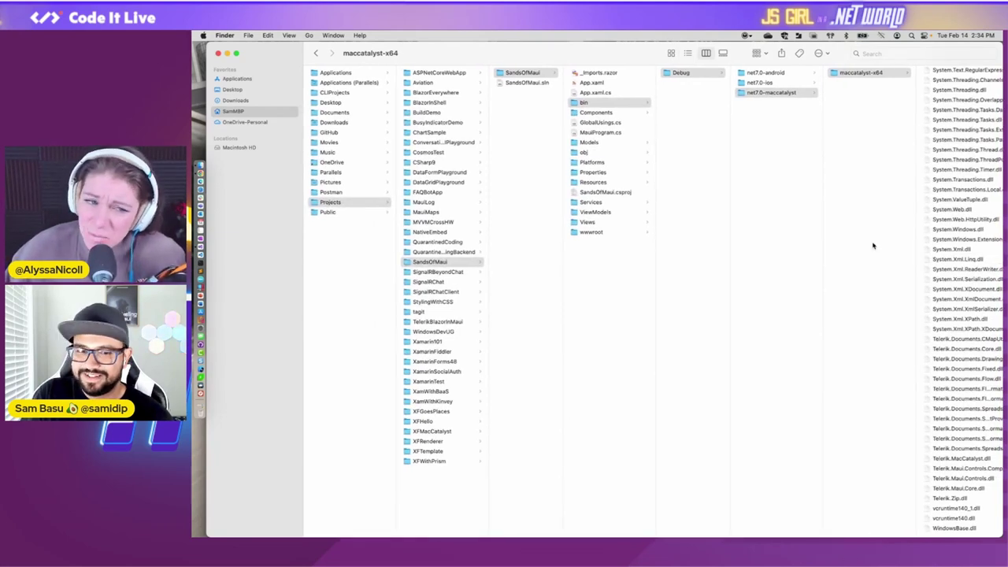
- Switch back to Visual Studio, narrow the Solution pane and open the SandsOfMaui project file for editing with enlarged text
{"action": "key", "text": "super+Tab"}
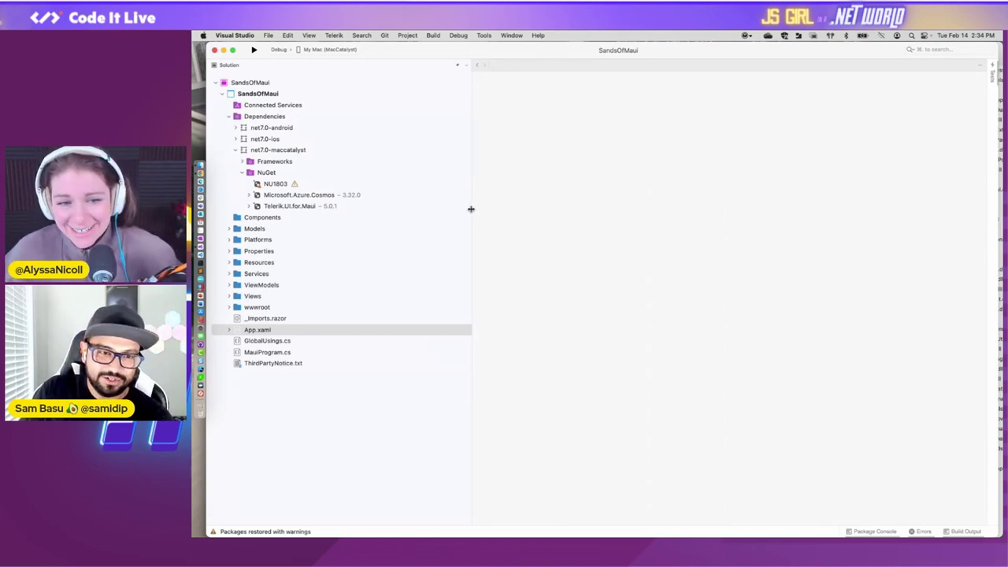
{"action": "left_click_drag", "start_coordinate": [471, 209], "coordinate": [384, 201]}
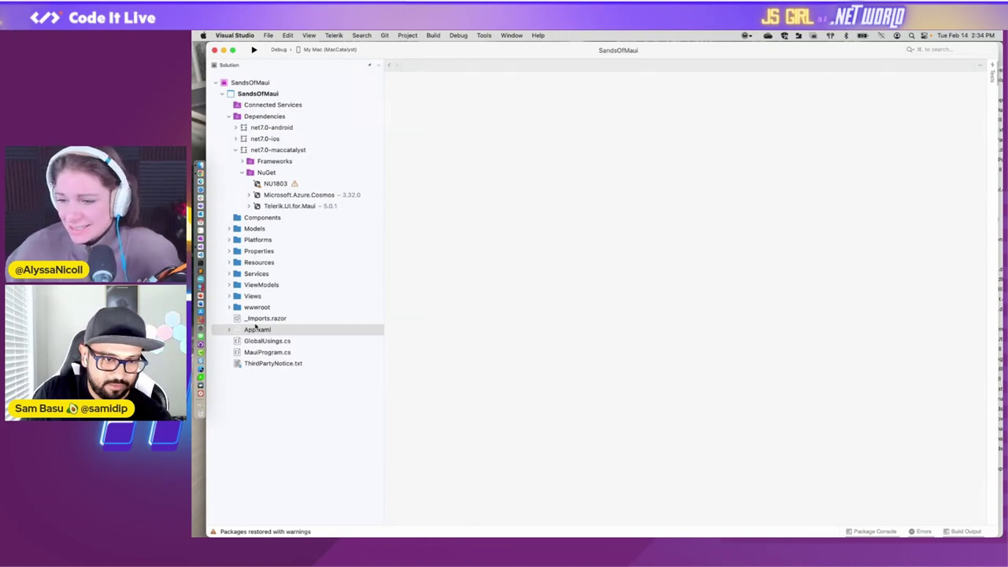
{"action": "left_click", "coordinate": [263, 93]}
{"action": "right_click", "coordinate": [265, 95]}
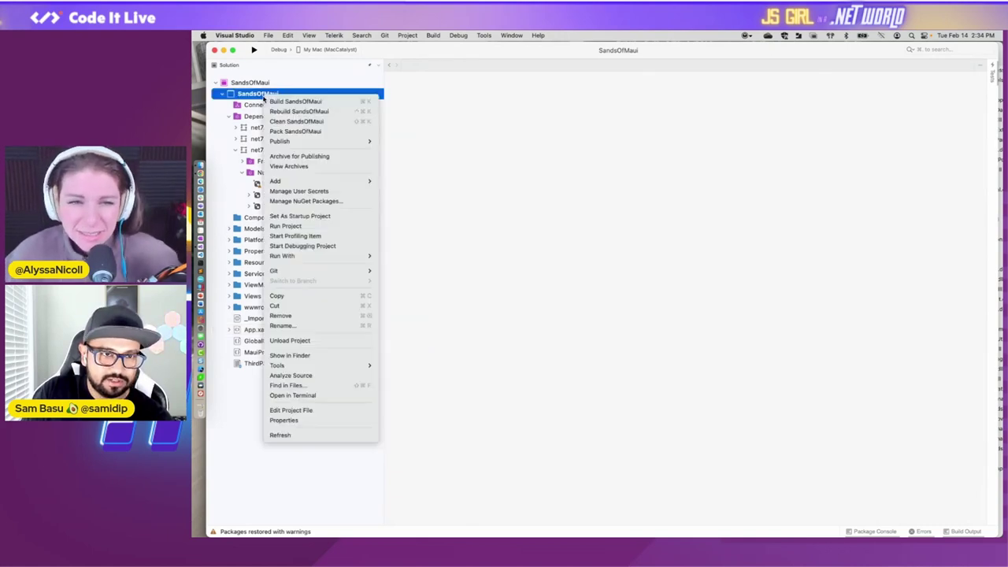
{"action": "left_click", "coordinate": [313, 410]}
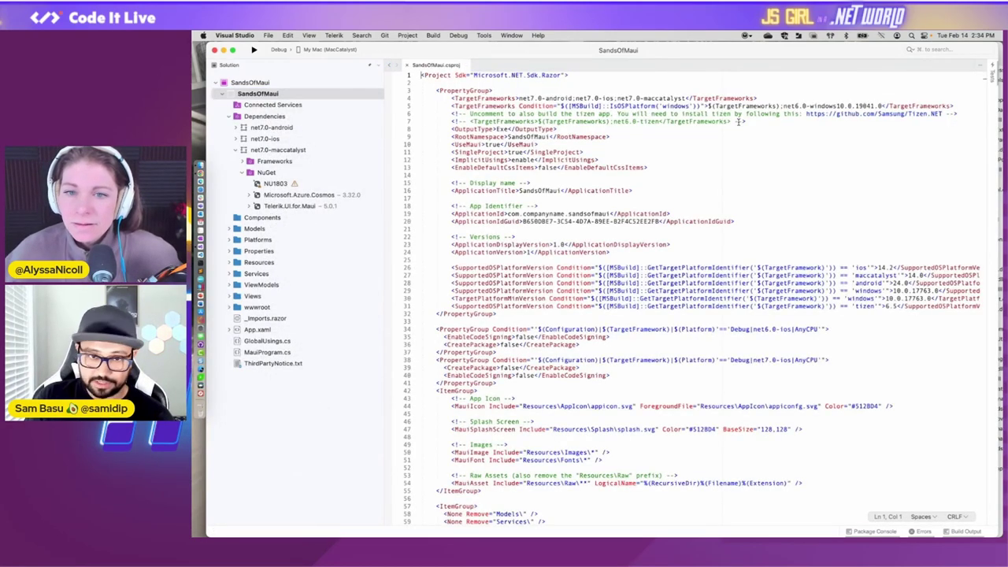
{"action": "key", "text": "super+equal"}
{"action": "key", "text": "super+equal"}
{"action": "key", "text": "super+equal"}
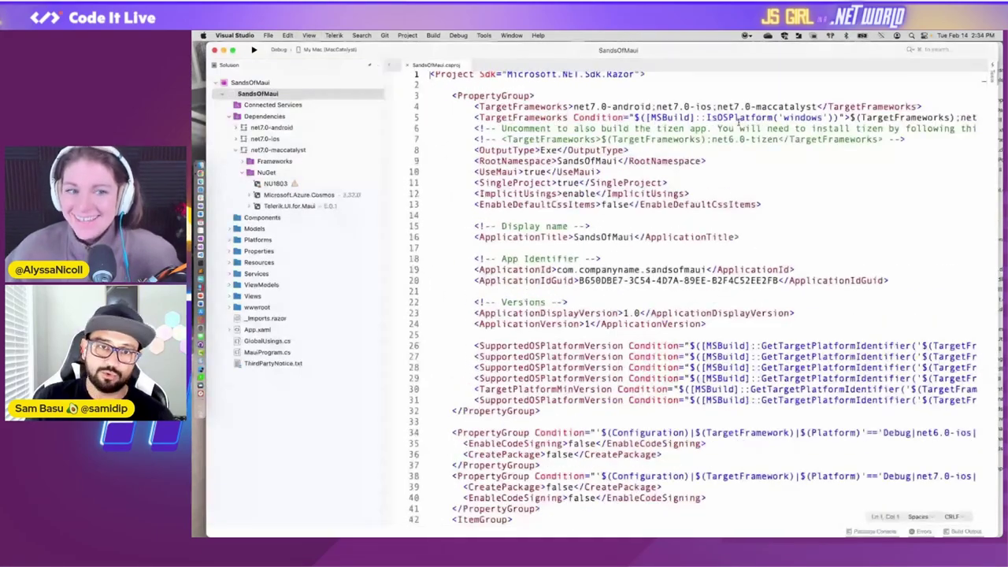
- Narrow the Solution pane and highlight the TargetFrameworks tag and its net7.0-android entry in SandsOfMaui.csproj
{"action": "left_click_drag", "start_coordinate": [384, 130], "coordinate": [352, 129]}
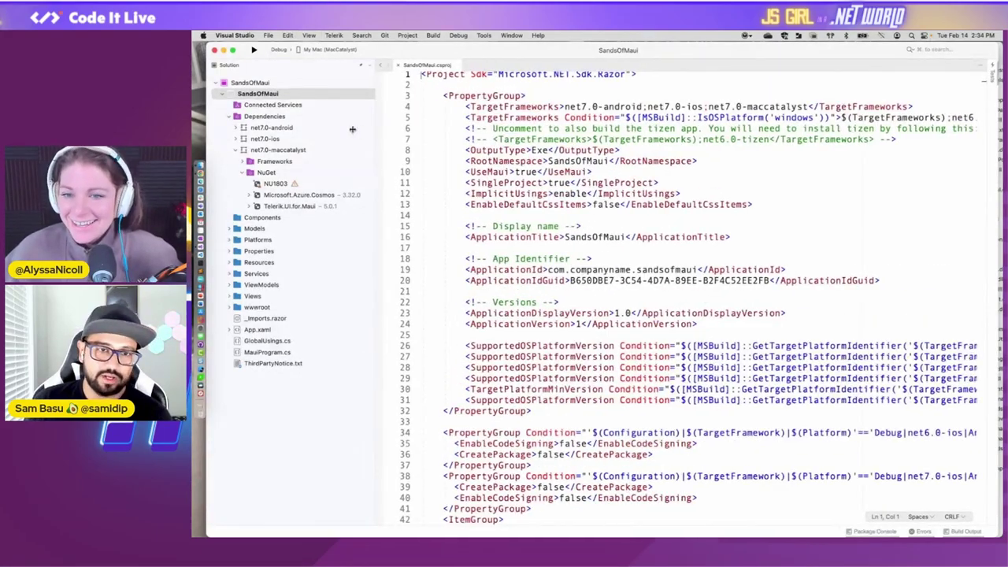
{"action": "double_click", "coordinate": [511, 106]}
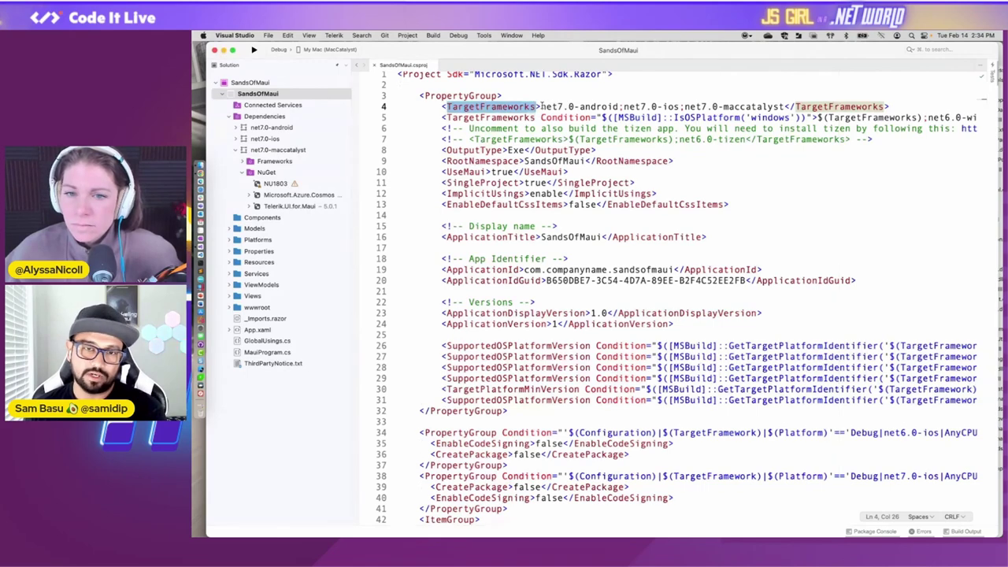
{"action": "left_click_drag", "start_coordinate": [541, 106], "coordinate": [619, 107]}
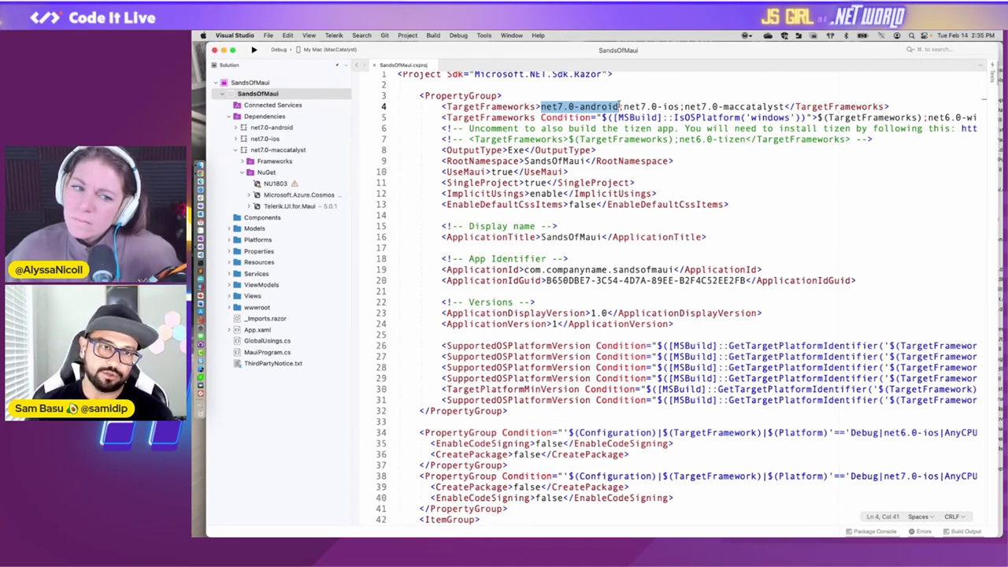
- Review the available Mac, iOS simulator and Android emulator run targets without changing the selected one
{"action": "left_click", "coordinate": [349, 51]}
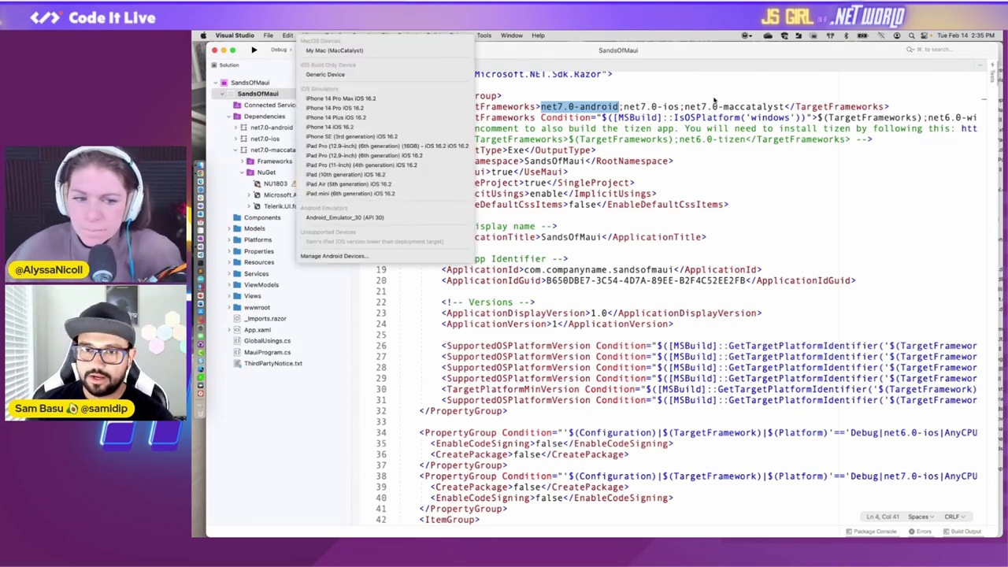
{"action": "left_click", "coordinate": [714, 97]}
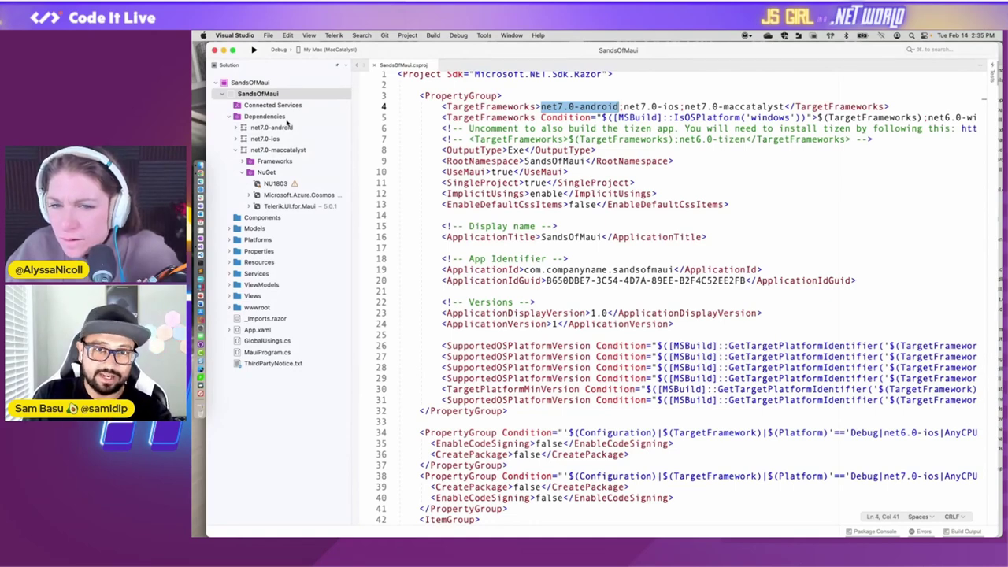
{"action": "left_click", "coordinate": [335, 49]}
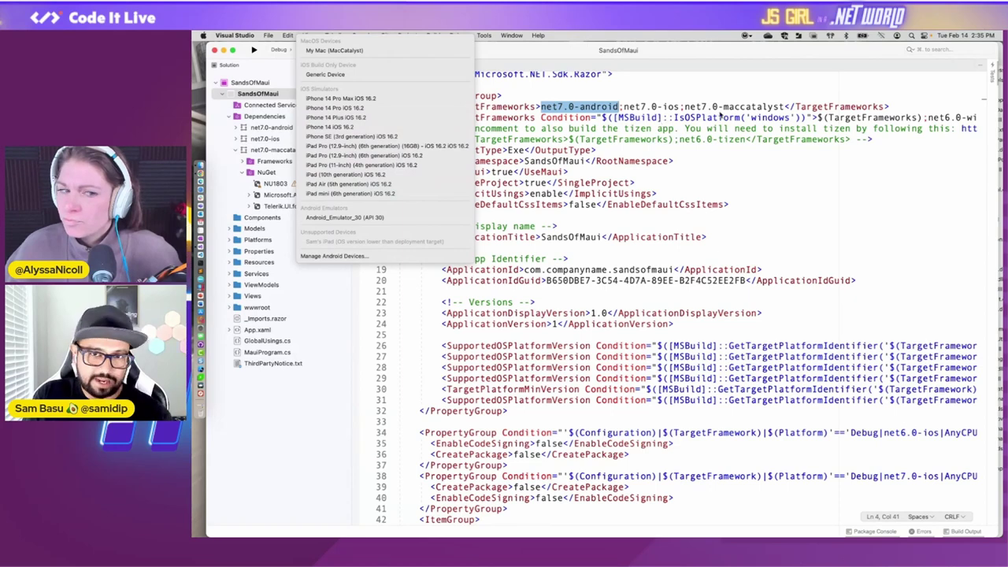
{"action": "left_click", "coordinate": [679, 113]}
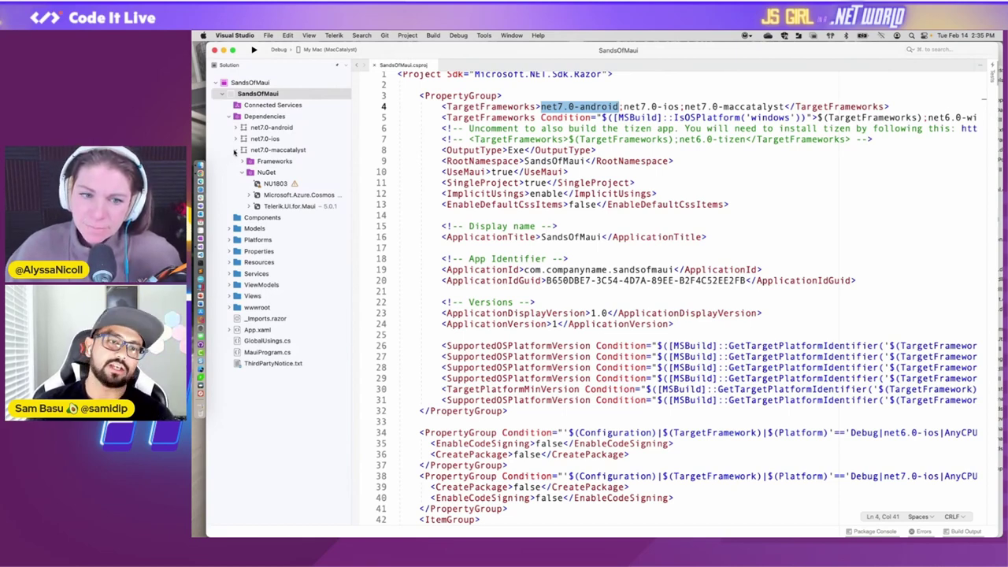
- Collapse the net7.0-maccatalyst dependencies and expand Platforms > iOS in the SandsOfMaui project tree
{"action": "left_click", "coordinate": [234, 151]}
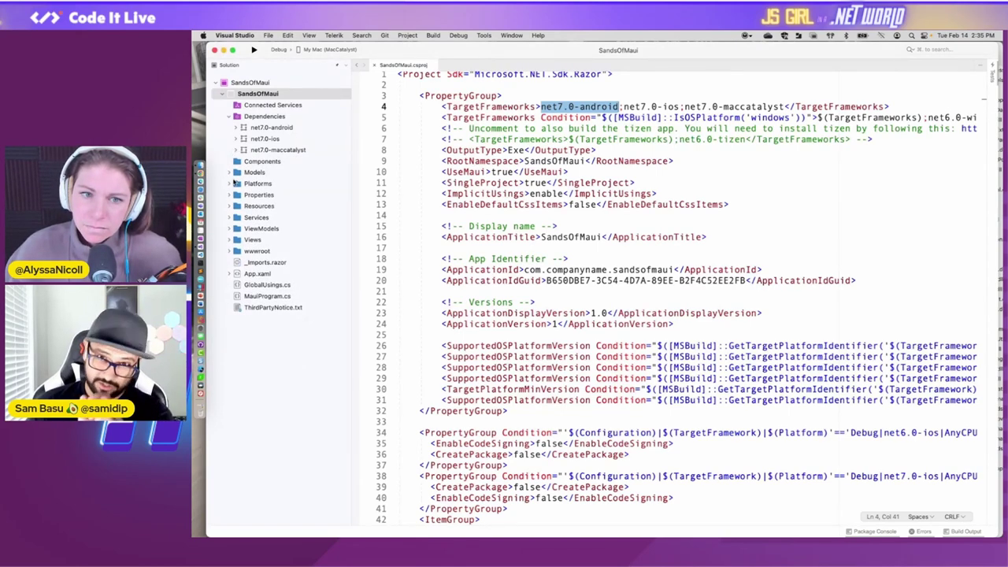
{"action": "left_click", "coordinate": [229, 184]}
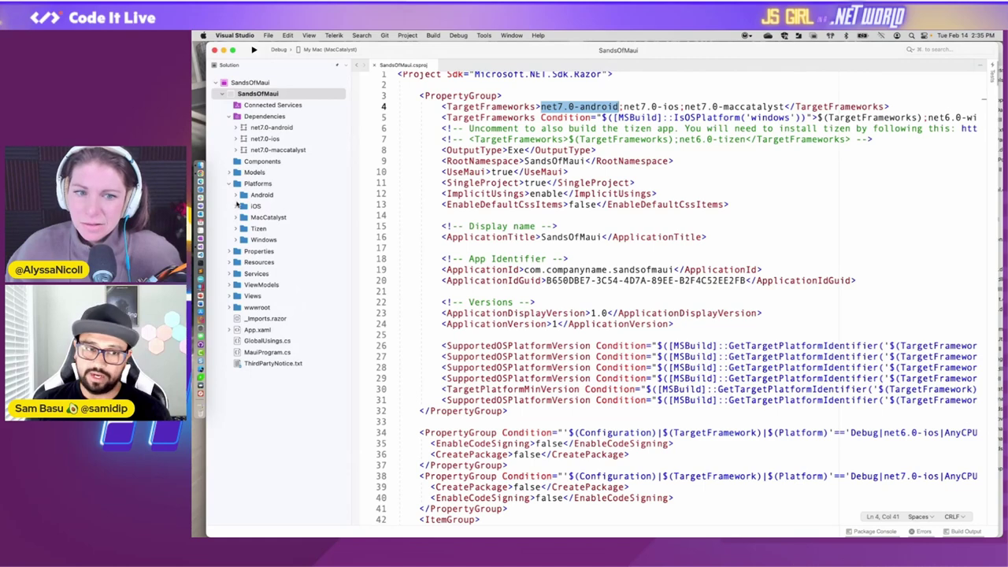
{"action": "left_click", "coordinate": [236, 206]}
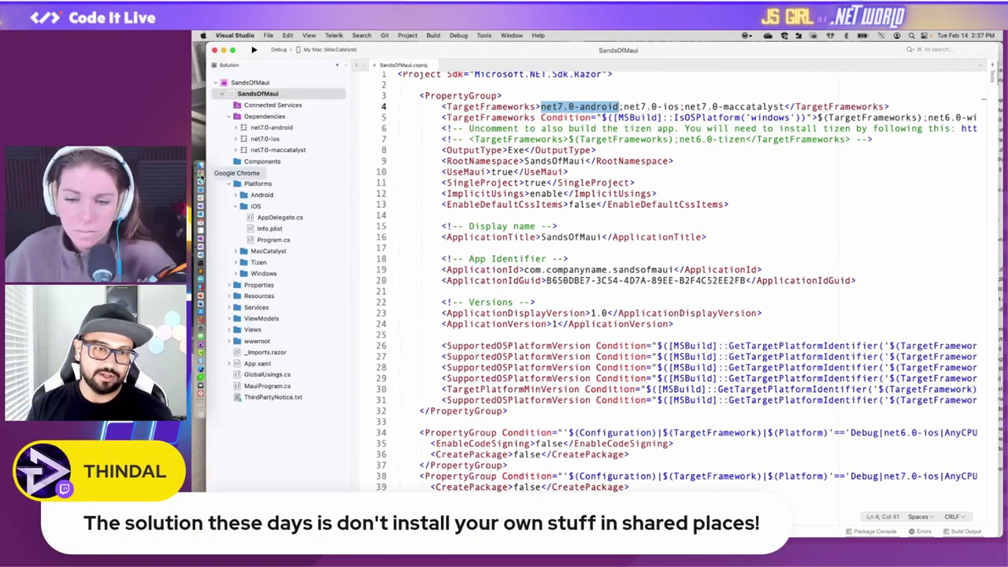
- Look at the Telerik UI for .NET MAUI download page in Chrome and return to Visual Studio
{"action": "left_click", "coordinate": [201, 174]}
{"action": "left_click", "coordinate": [303, 52]}
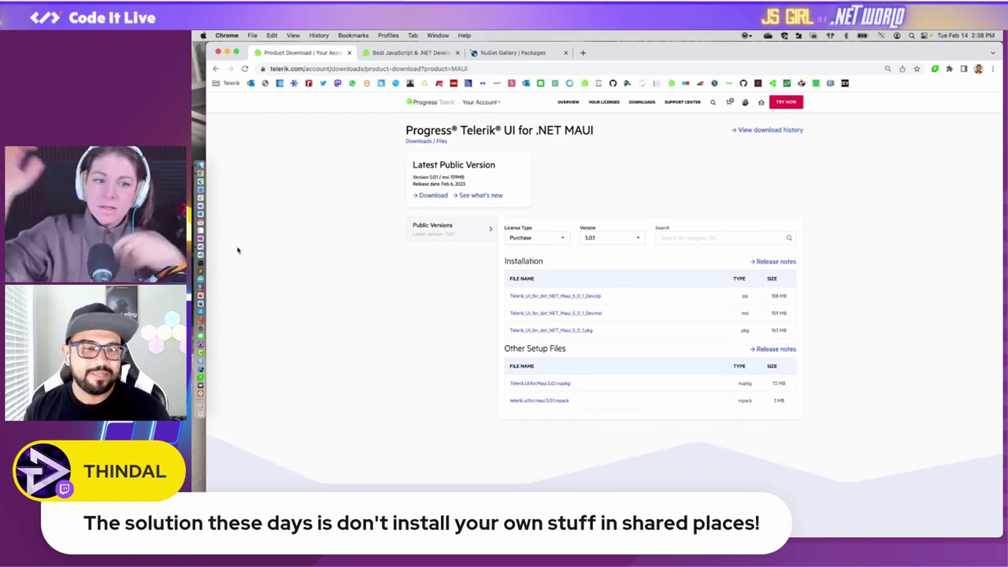
{"action": "left_click", "coordinate": [200, 247]}
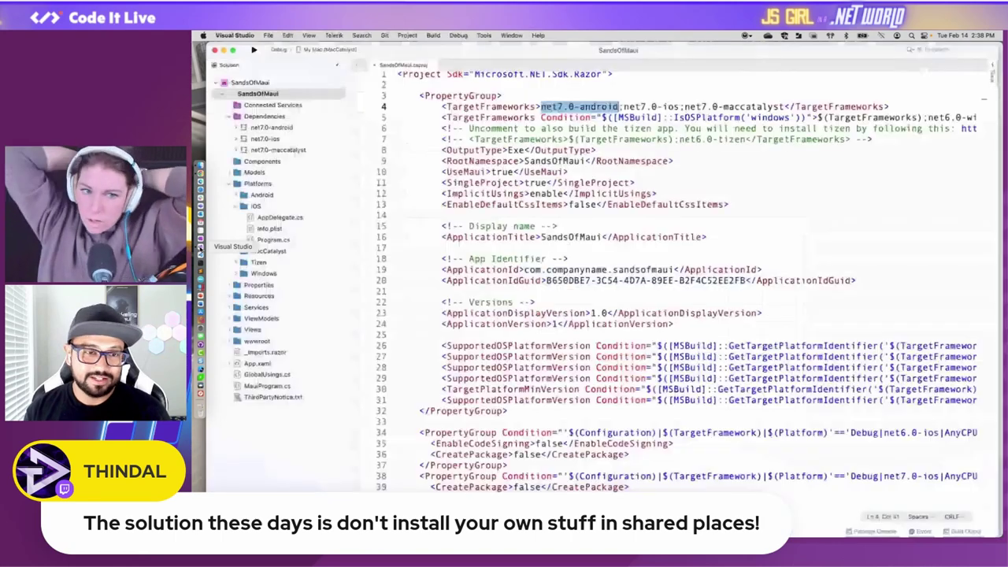
- Leave the SandsOfMaui solution and open the ControlsSamples solution from the recent solutions
{"action": "left_click", "coordinate": [270, 37]}
{"action": "left_click", "coordinate": [282, 128]}
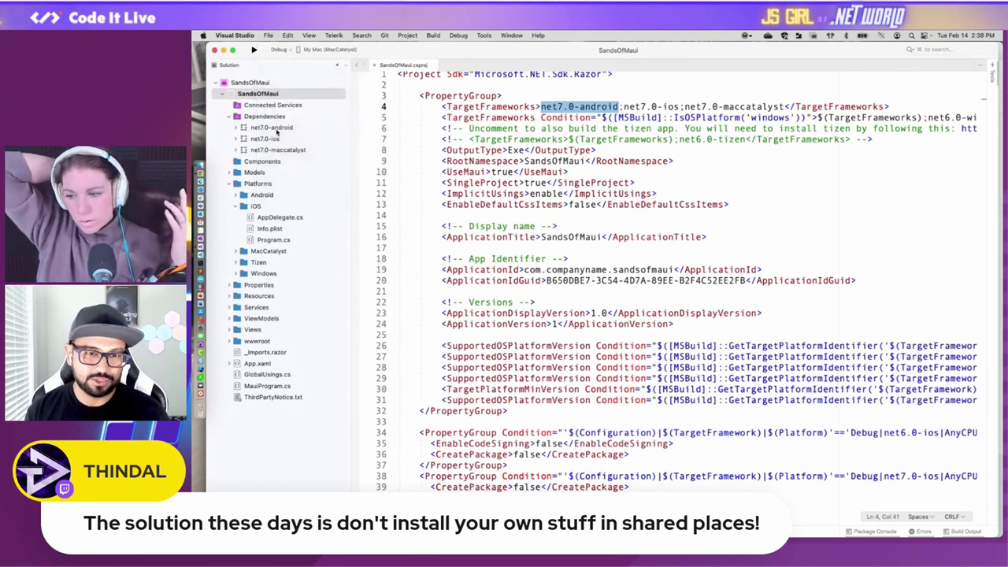
{"action": "scroll", "coordinate": [515, 303], "scroll_direction": "down", "scroll_amount": 10}
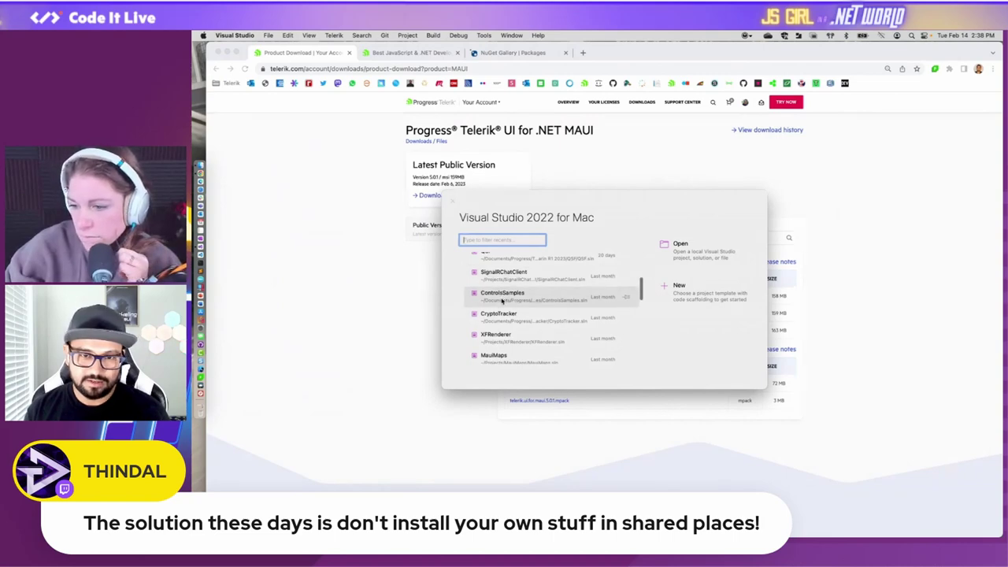
{"action": "left_click", "coordinate": [501, 296]}
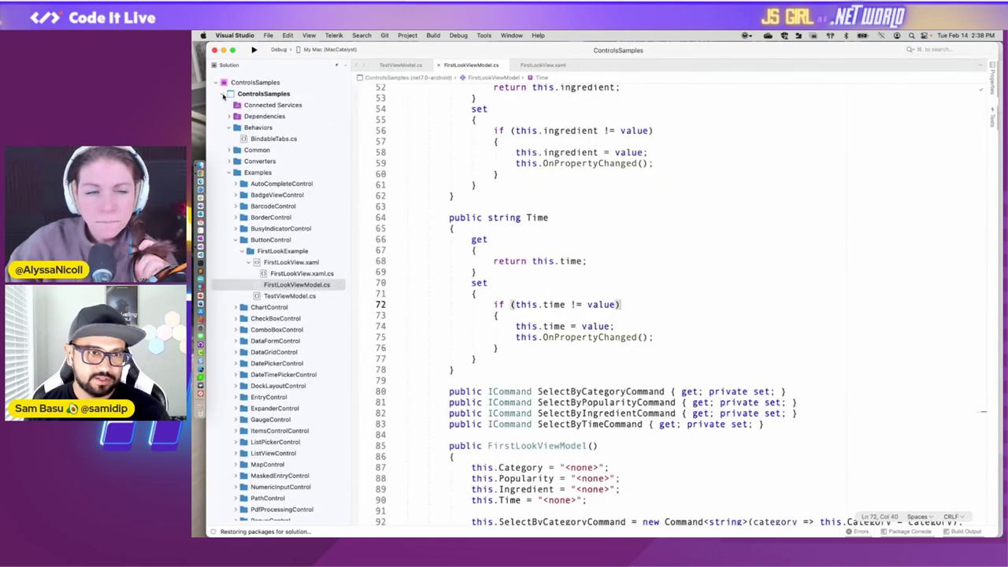
- Collapse the Examples folder in the ControlsSamples project tree
{"action": "left_click", "coordinate": [222, 94]}
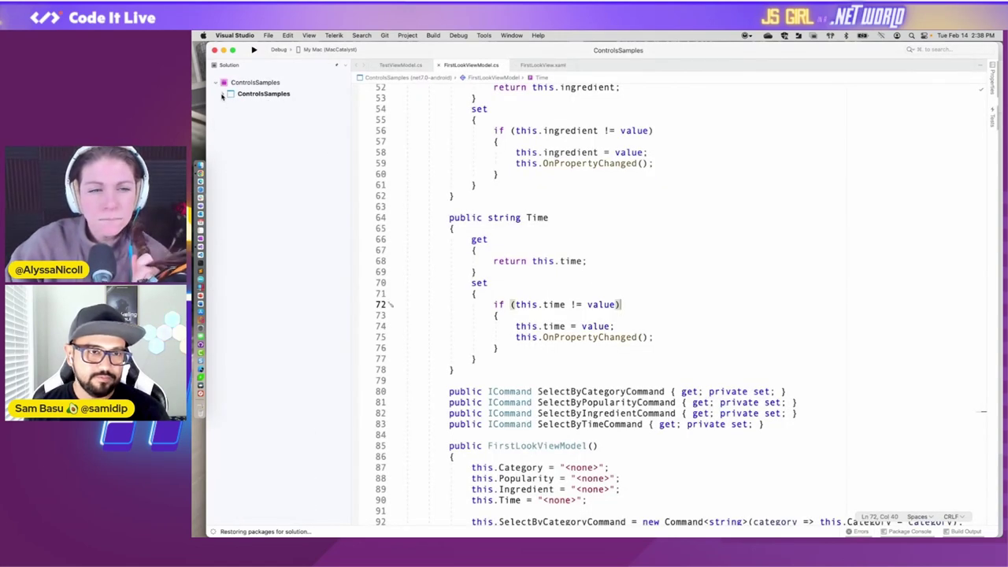
{"action": "left_click", "coordinate": [222, 93]}
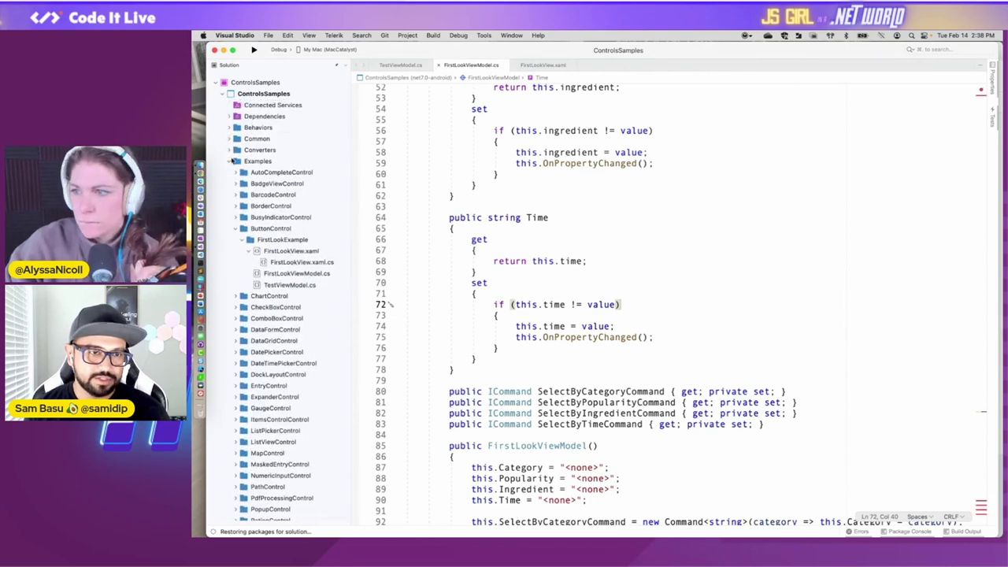
{"action": "left_click", "coordinate": [229, 163]}
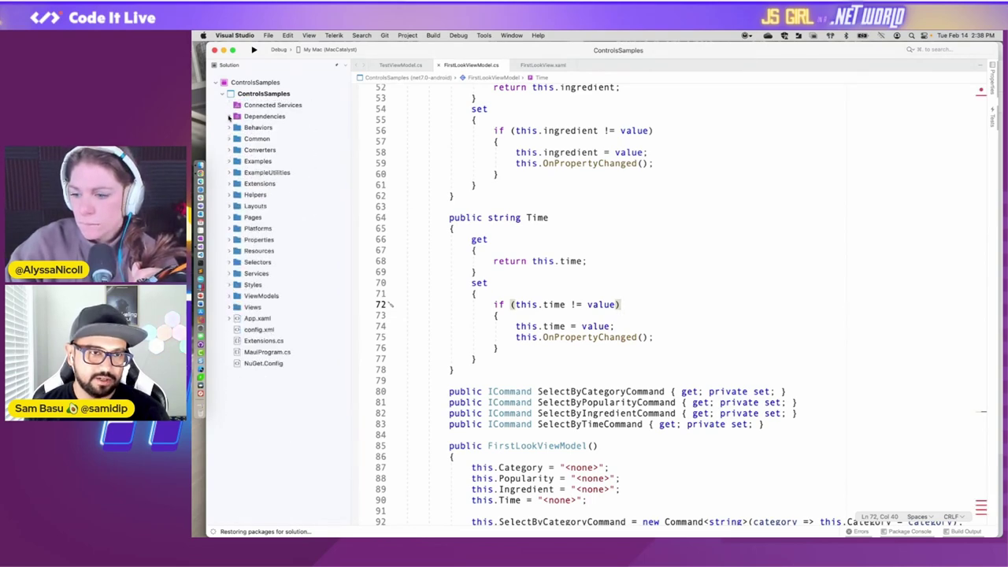
- Expand Dependencies > net7.0-maccatalyst > NuGet in ControlsSamples to examine the Telerik package reference, and adjust the Solution pane's width
{"action": "left_click", "coordinate": [229, 116]}
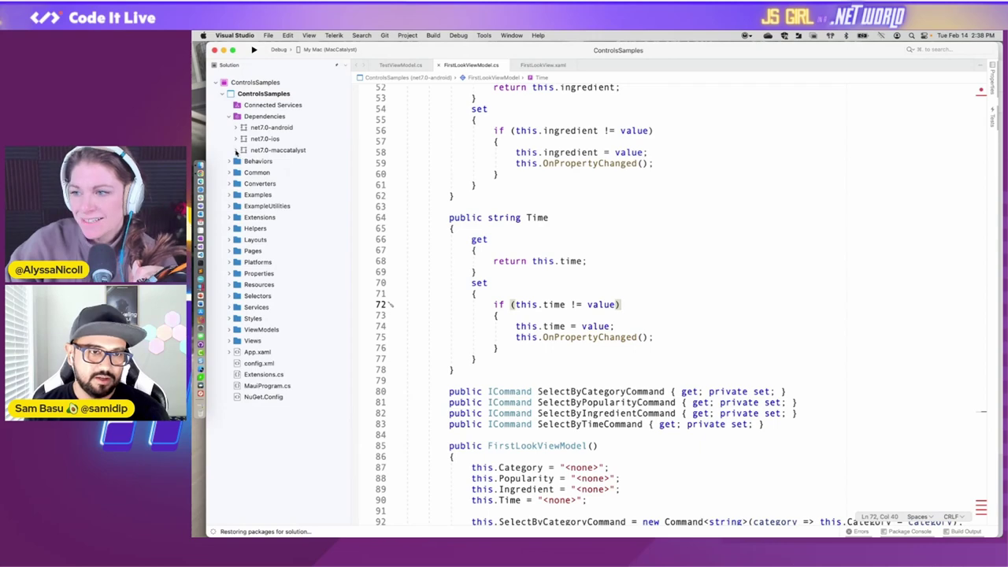
{"action": "left_click", "coordinate": [236, 152]}
{"action": "left_click", "coordinate": [243, 172]}
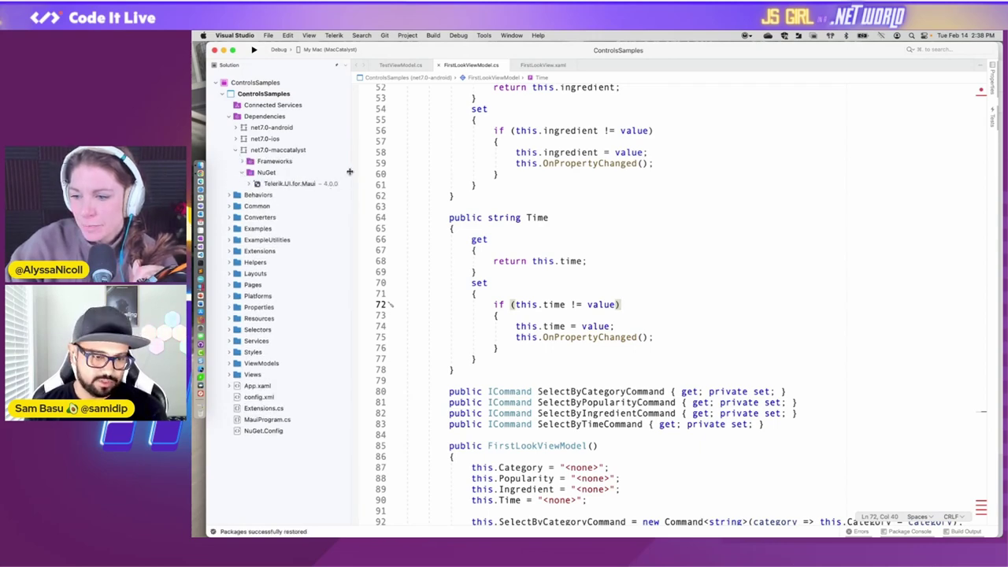
{"action": "left_click_drag", "start_coordinate": [349, 171], "coordinate": [438, 187]}
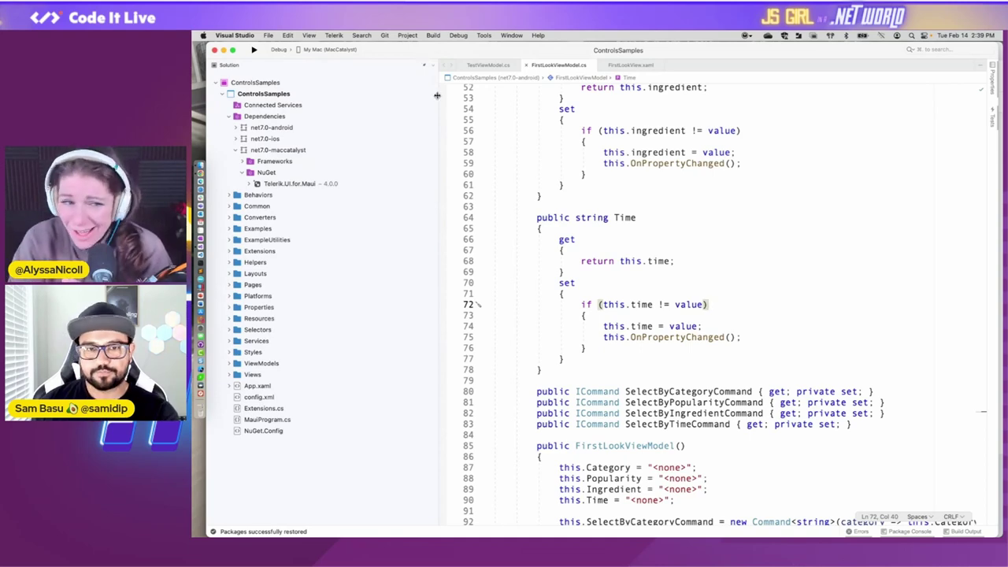
{"action": "left_click_drag", "start_coordinate": [437, 95], "coordinate": [382, 96]}
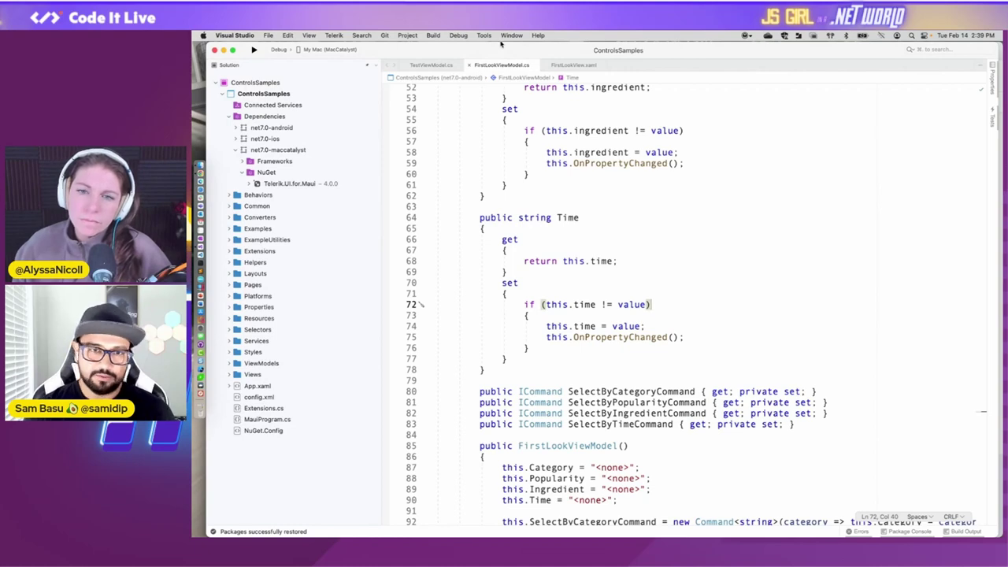
- Switch to Parallels Desktop and start the Windows 10 virtual machine
{"action": "key", "text": "super+Tab"}
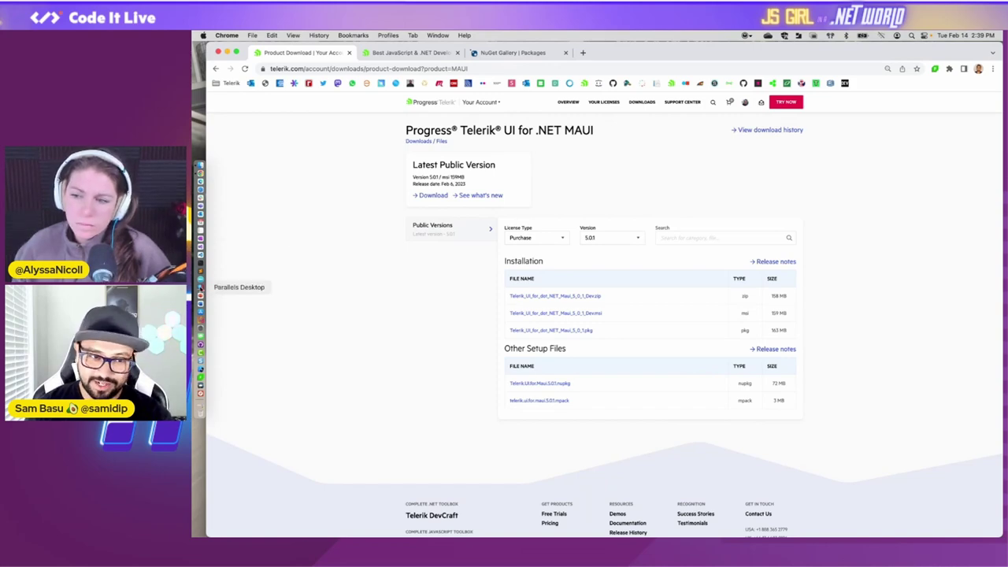
{"action": "left_click", "coordinate": [200, 288]}
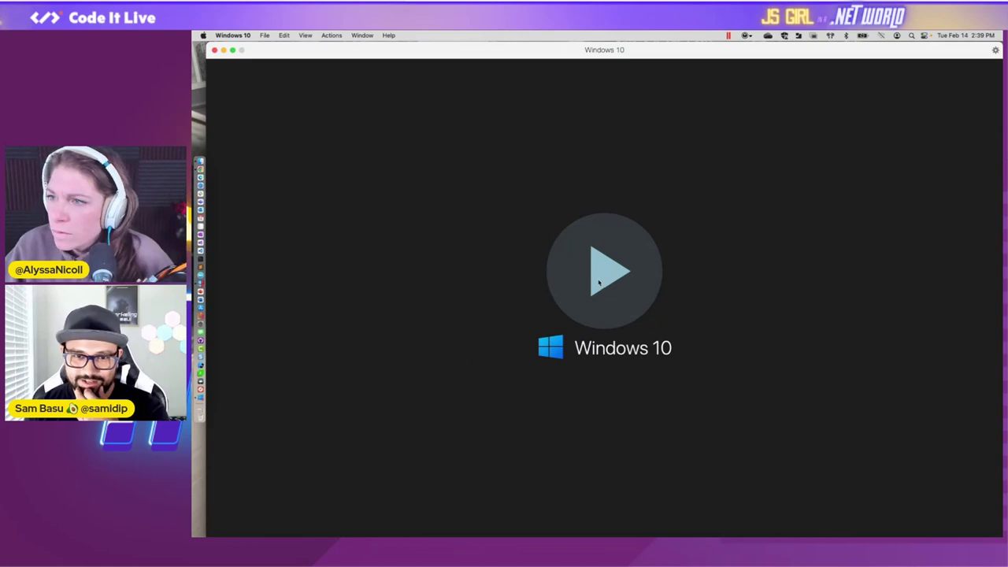
{"action": "left_click", "coordinate": [600, 279]}
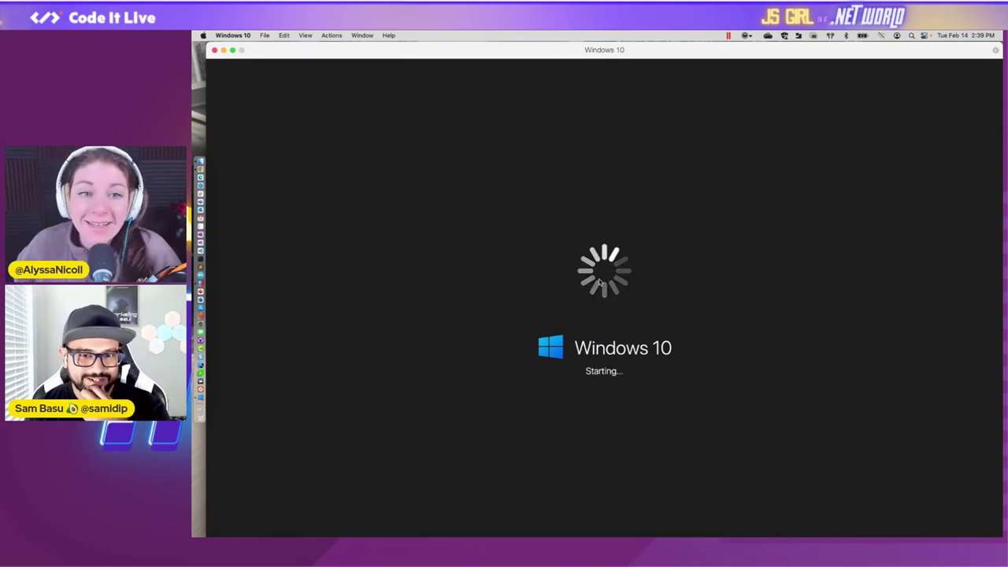
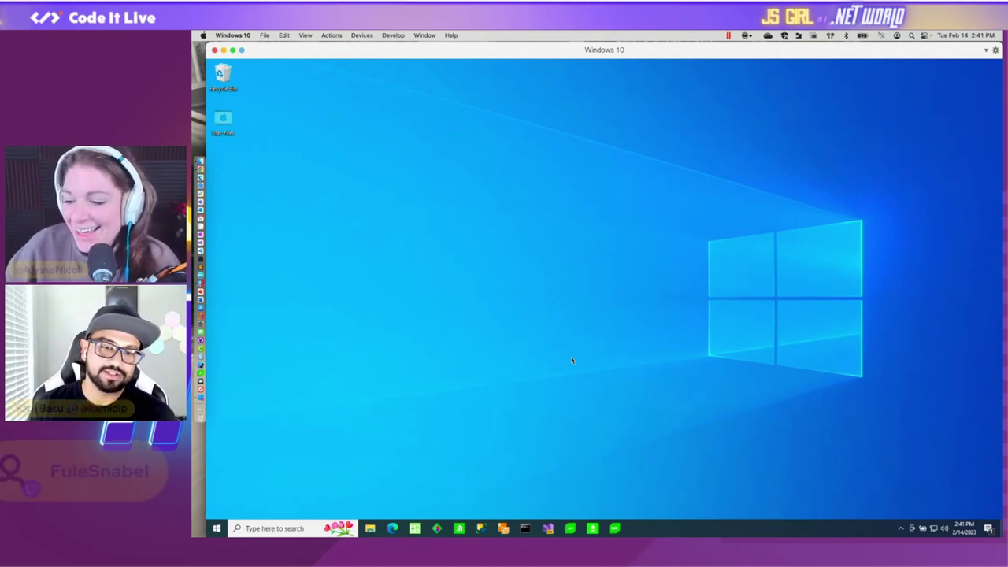
{"action": "left_click", "coordinate": [560, 292]}
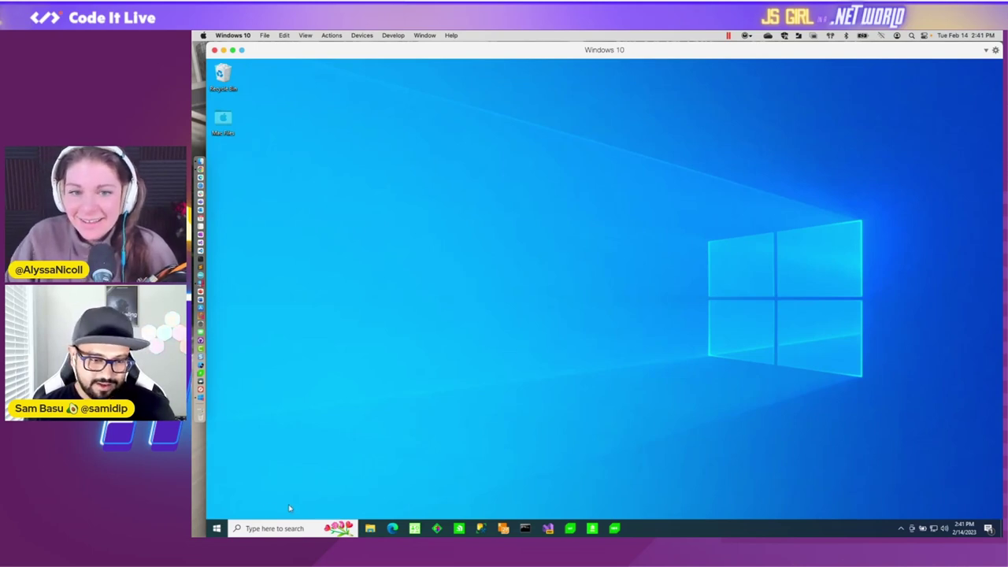
- Switch to Chrome and go back from the .NET MAUI product download page to the telerik.com home page
{"action": "left_click", "coordinate": [200, 170]}
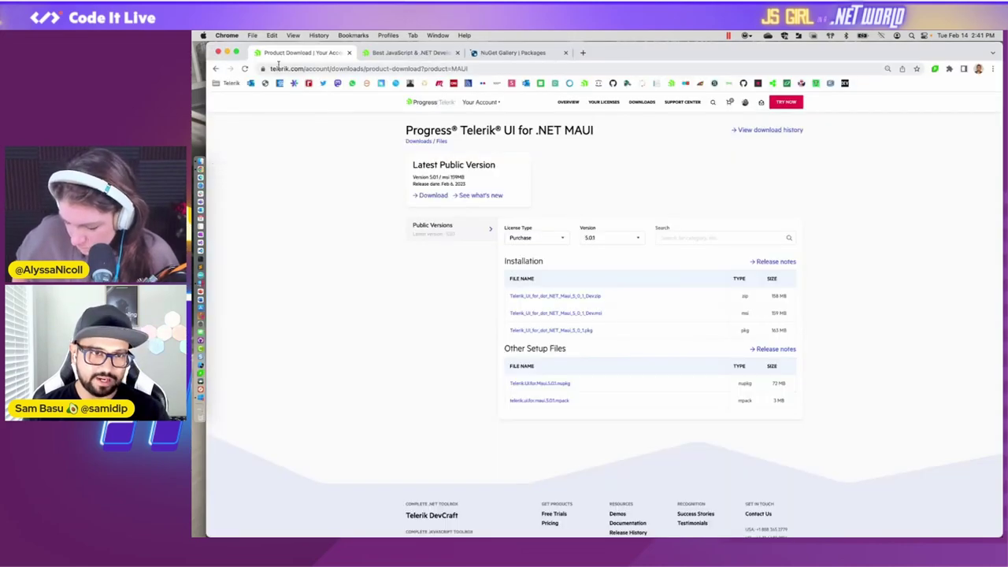
{"action": "left_click", "coordinate": [216, 69]}
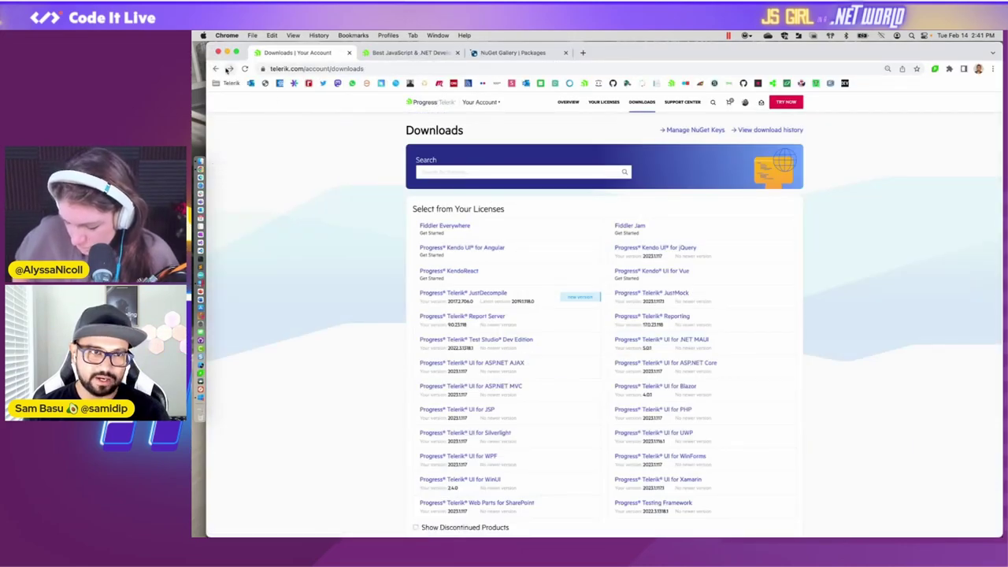
{"action": "left_click", "coordinate": [216, 68]}
{"action": "left_click", "coordinate": [216, 69]}
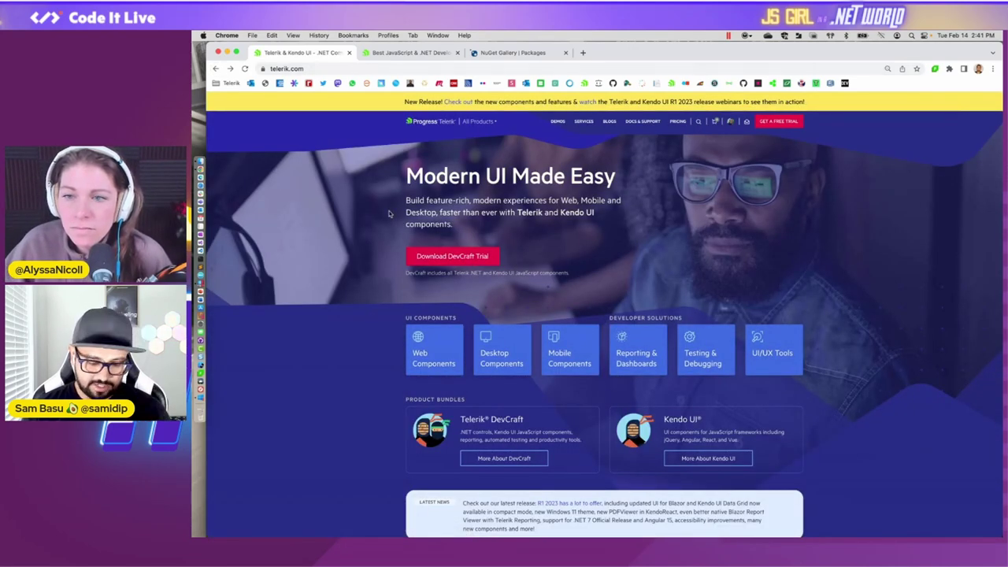
- Launch Progress Control Panel in the Windows 10 virtual machine, allowing it to make changes, and browse its products available to install
{"action": "key", "text": "super+Tab"}
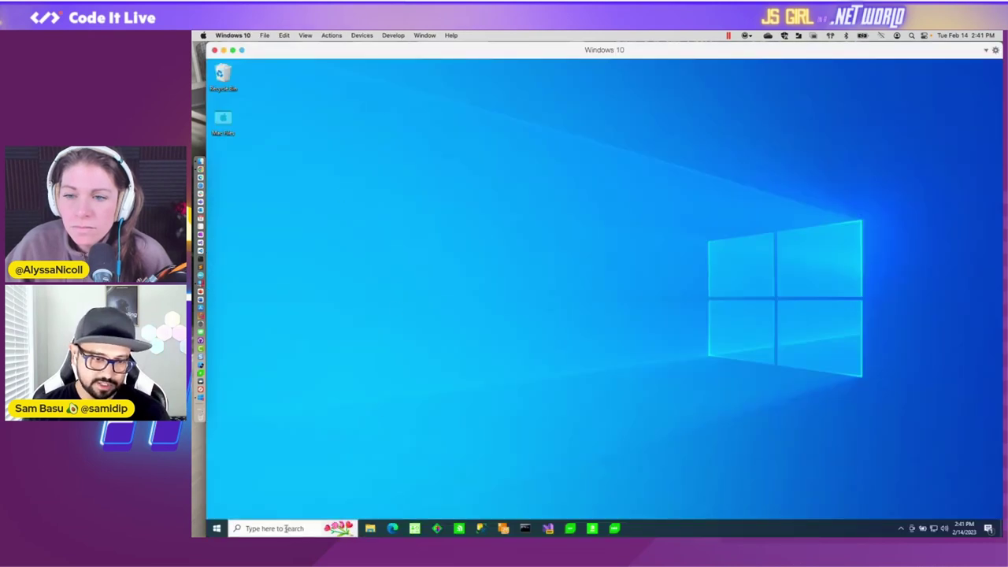
{"action": "left_click", "coordinate": [285, 529]}
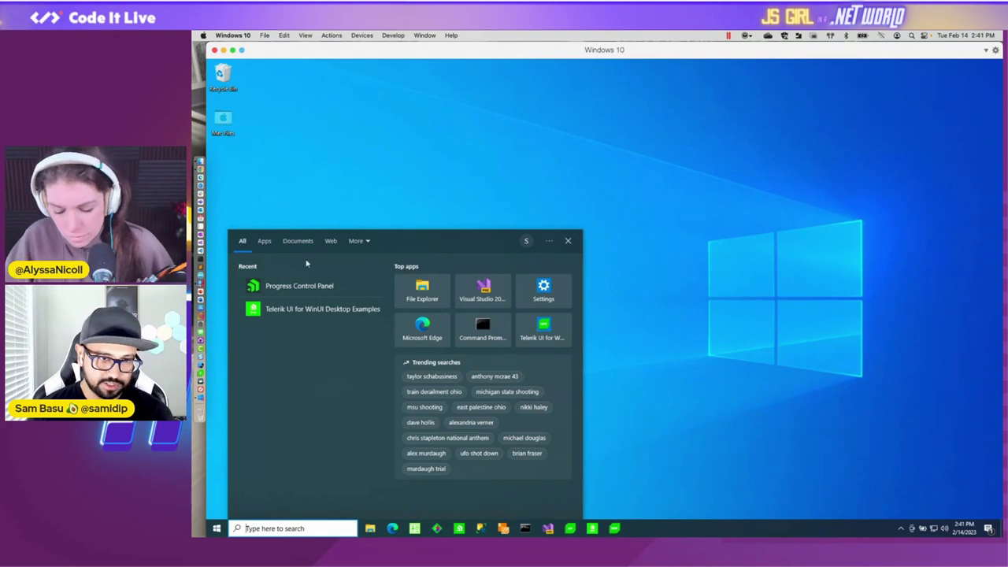
{"action": "left_click", "coordinate": [306, 288]}
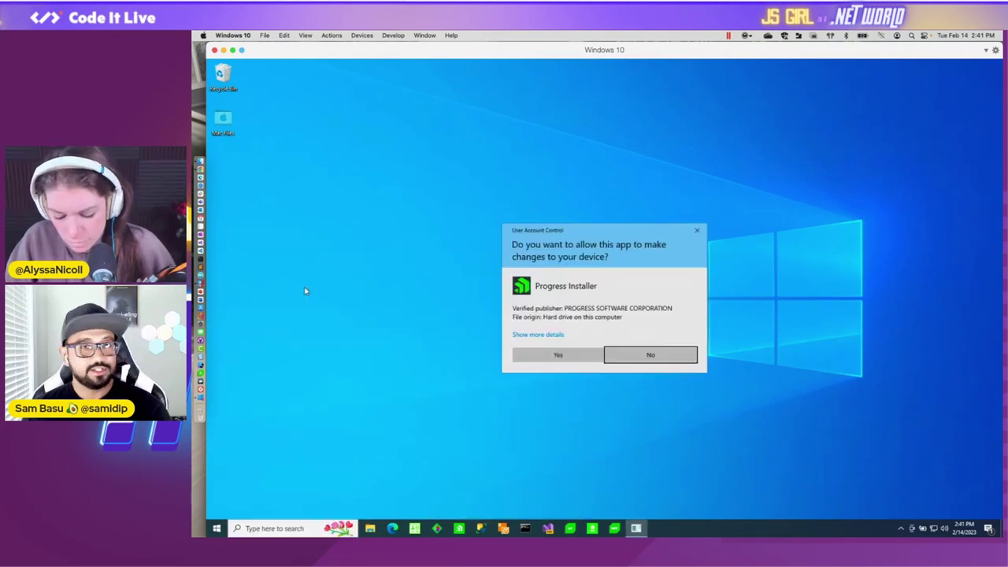
{"action": "left_click", "coordinate": [559, 355]}
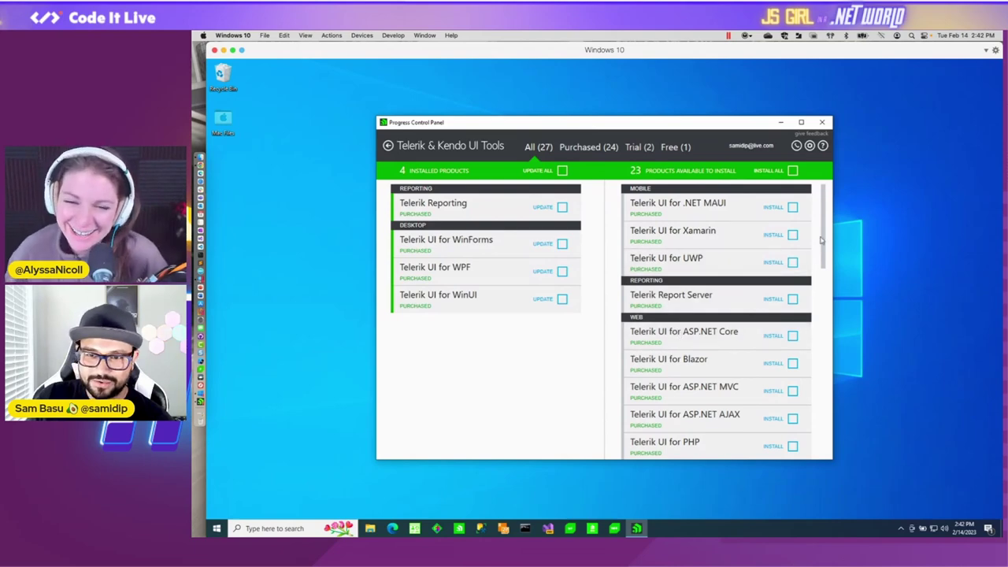
{"action": "scroll", "coordinate": [753, 259], "scroll_direction": "down", "scroll_amount": 6}
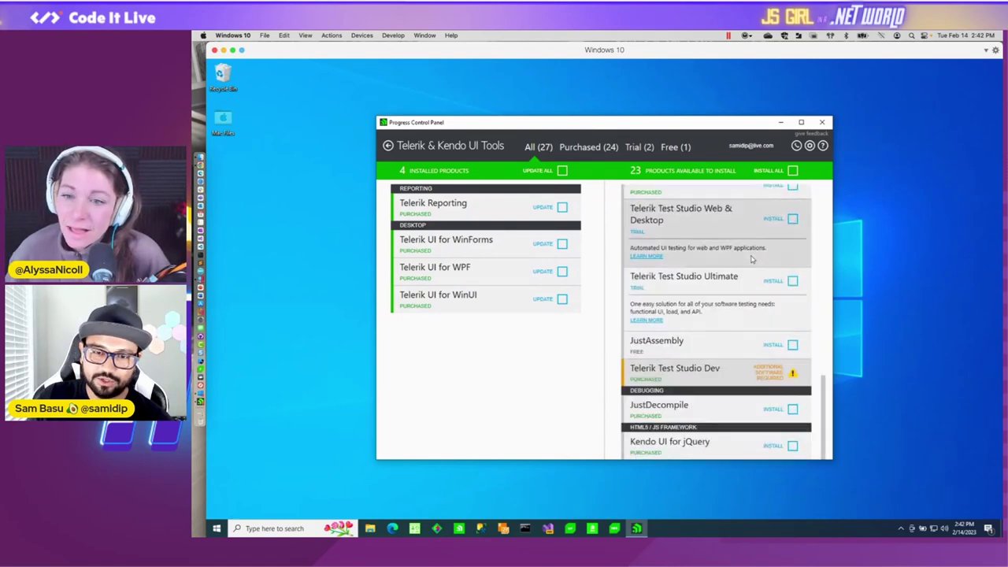
- Review the Telerik and Kendo UI products available to install in Progress Control Panel, and close it
{"action": "scroll", "coordinate": [752, 260], "scroll_direction": "up", "scroll_amount": 6}
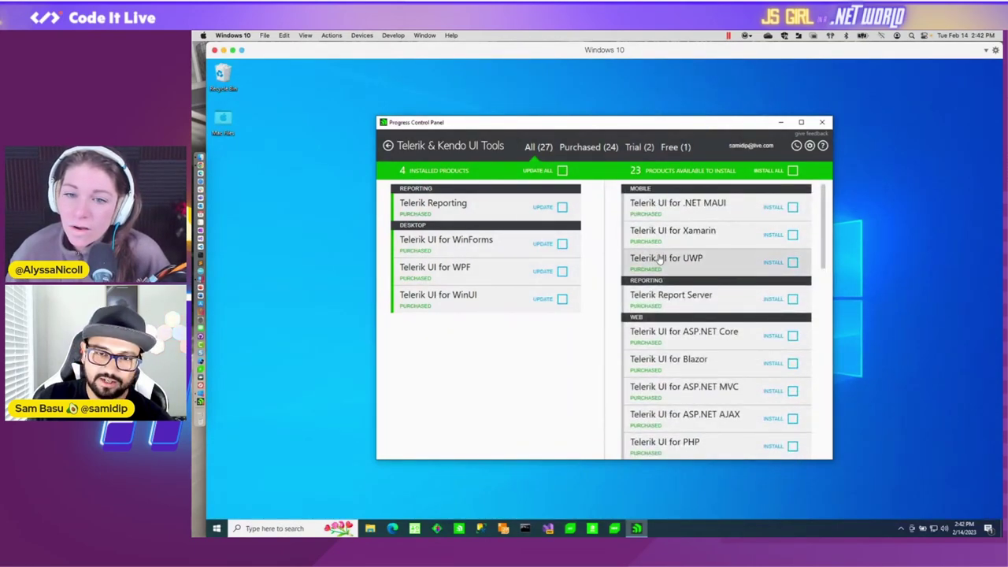
{"action": "scroll", "coordinate": [744, 267], "scroll_direction": "down", "scroll_amount": 5}
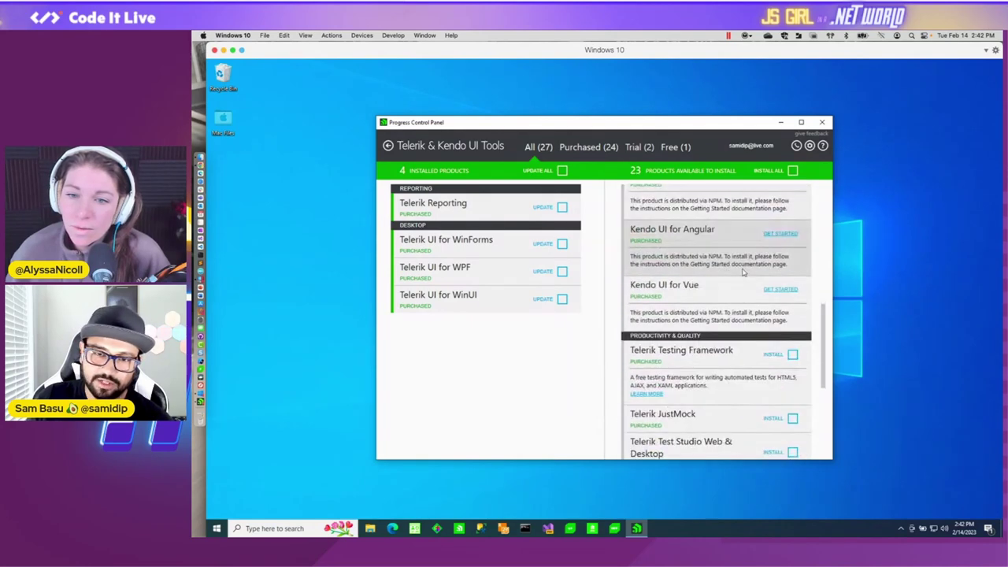
{"action": "scroll", "coordinate": [742, 272], "scroll_direction": "down", "scroll_amount": 3}
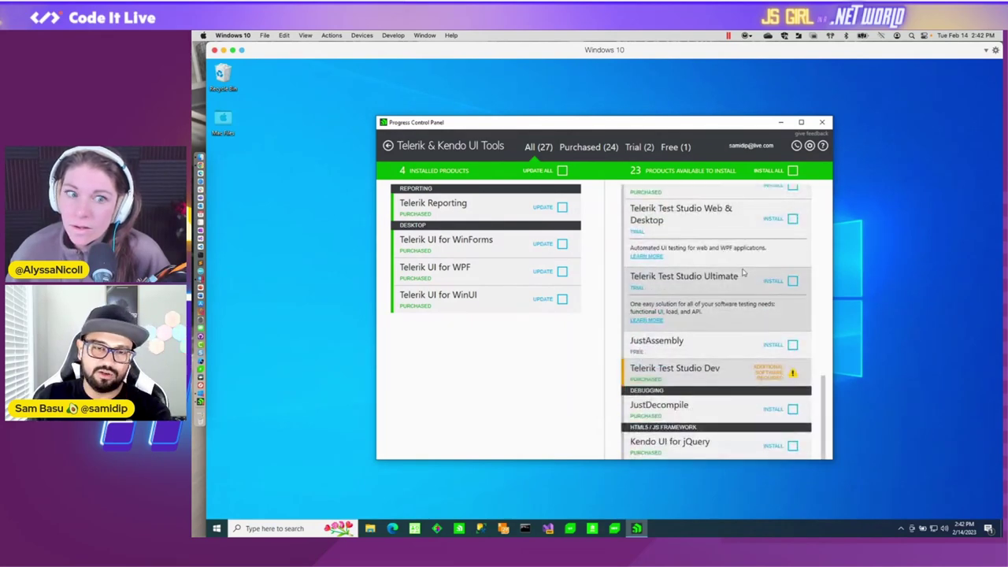
{"action": "scroll", "coordinate": [743, 271], "scroll_direction": "up", "scroll_amount": 10}
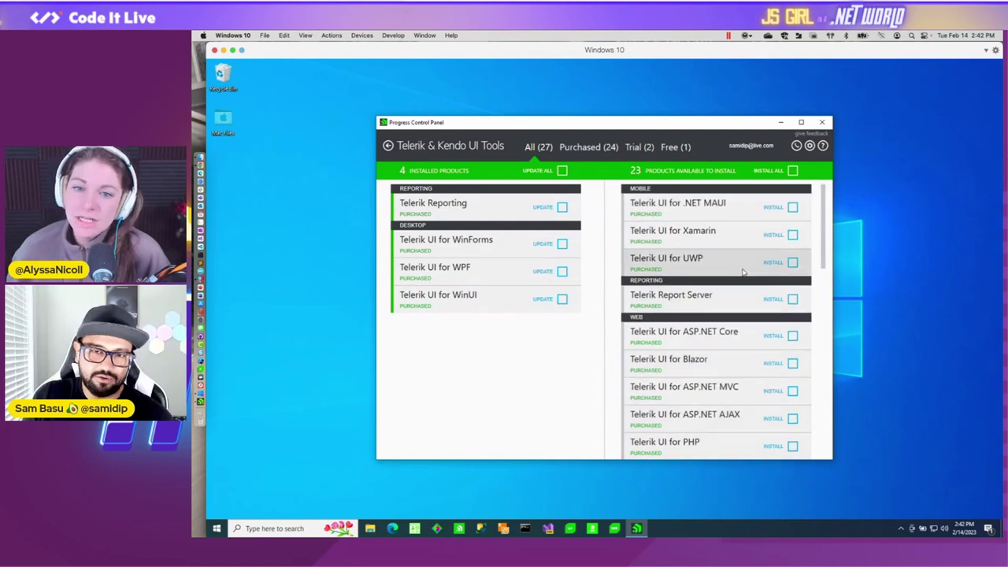
{"action": "left_click", "coordinate": [824, 123]}
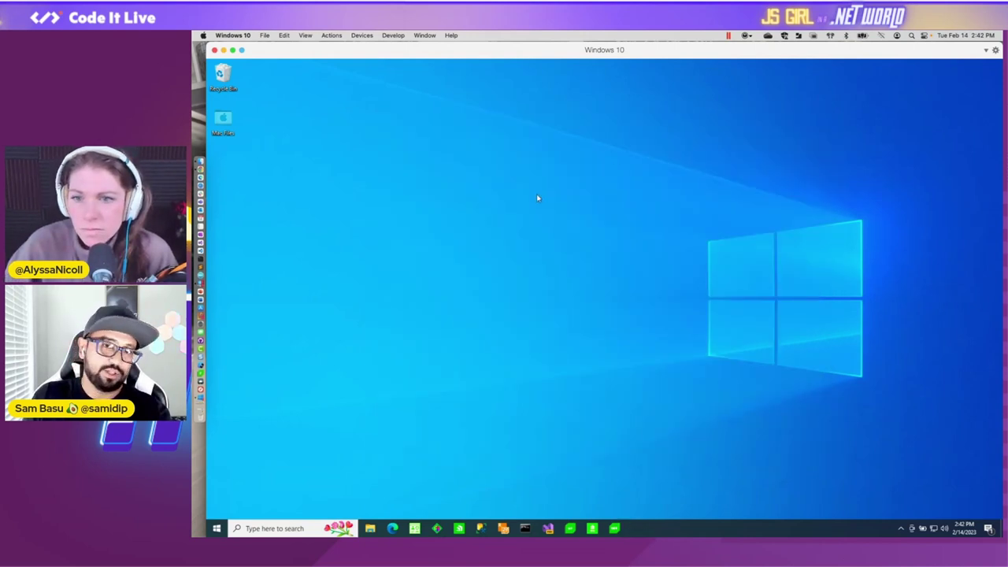
- Browse to C:\Program Files (x86)\Progress\Telerik UI for WinUI 2.4.0 in File Explorer to examine the installed files, and close the window
{"action": "left_click", "coordinate": [370, 529]}
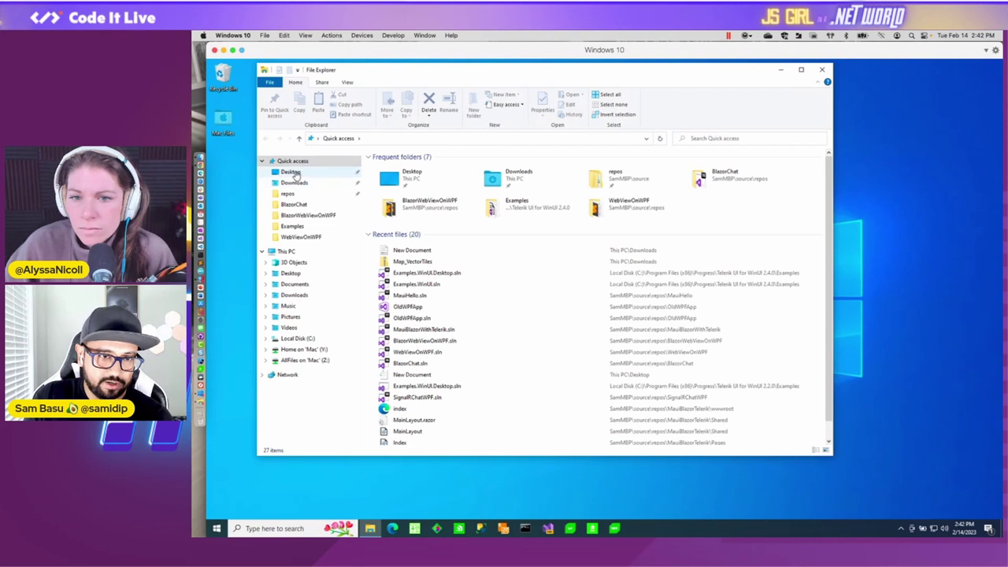
{"action": "left_click", "coordinate": [298, 339]}
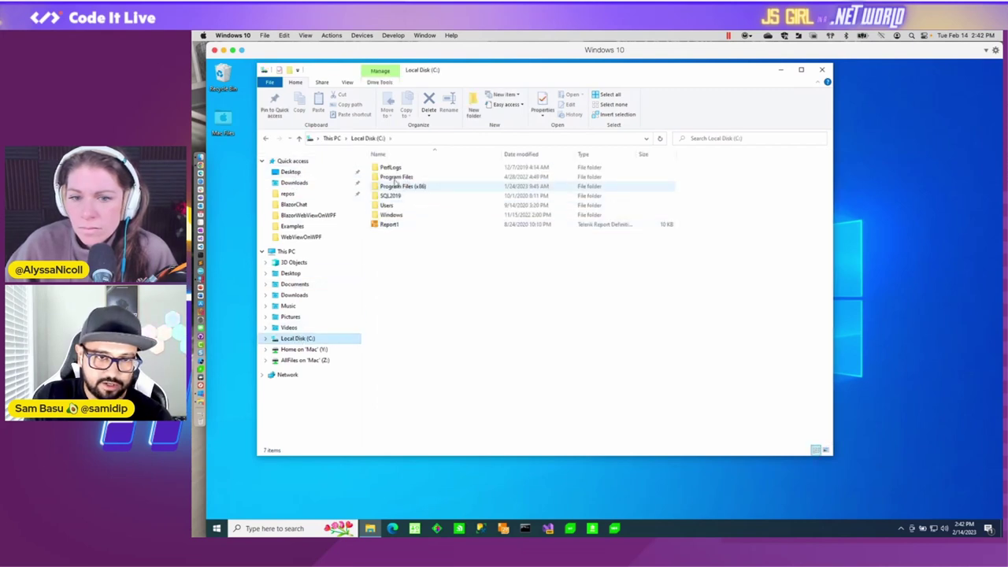
{"action": "double_click", "coordinate": [403, 186]}
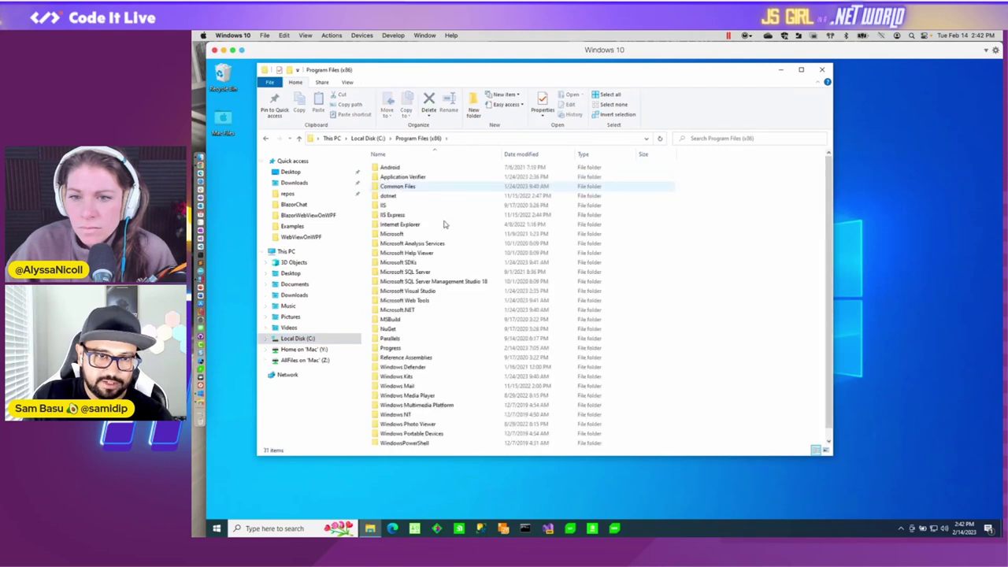
{"action": "double_click", "coordinate": [397, 347]}
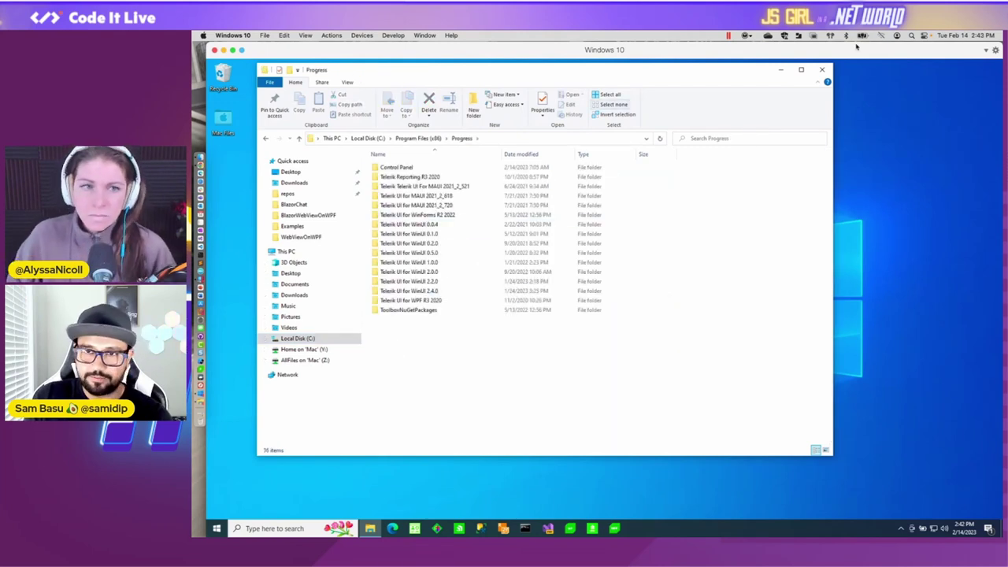
{"action": "left_click", "coordinate": [807, 70]}
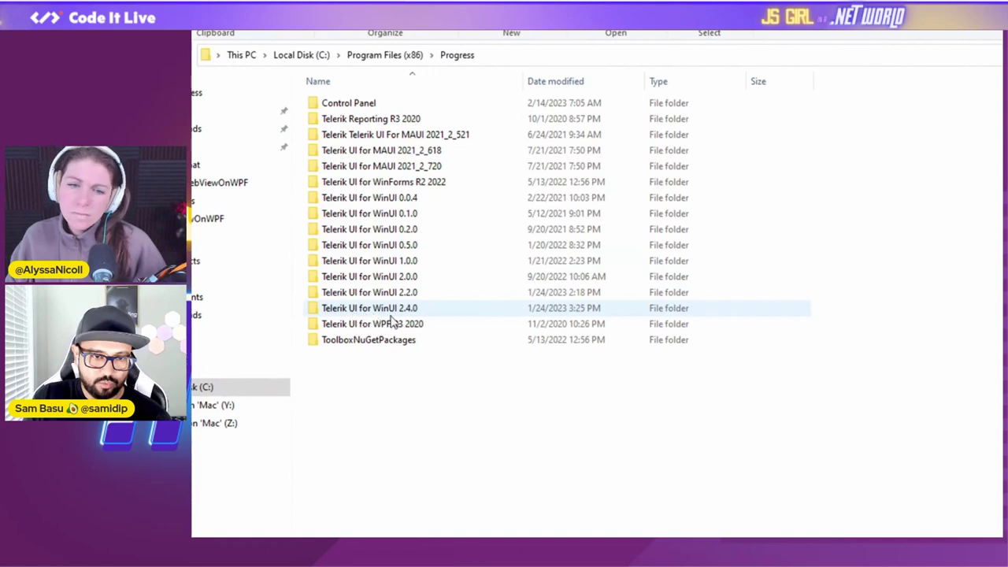
{"action": "double_click", "coordinate": [381, 311]}
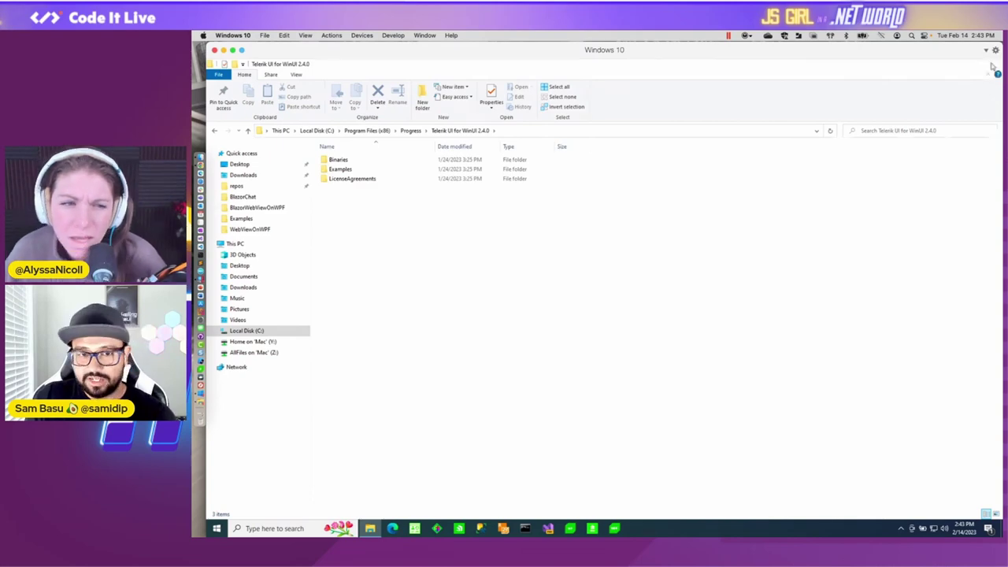
{"action": "left_click", "coordinate": [992, 64]}
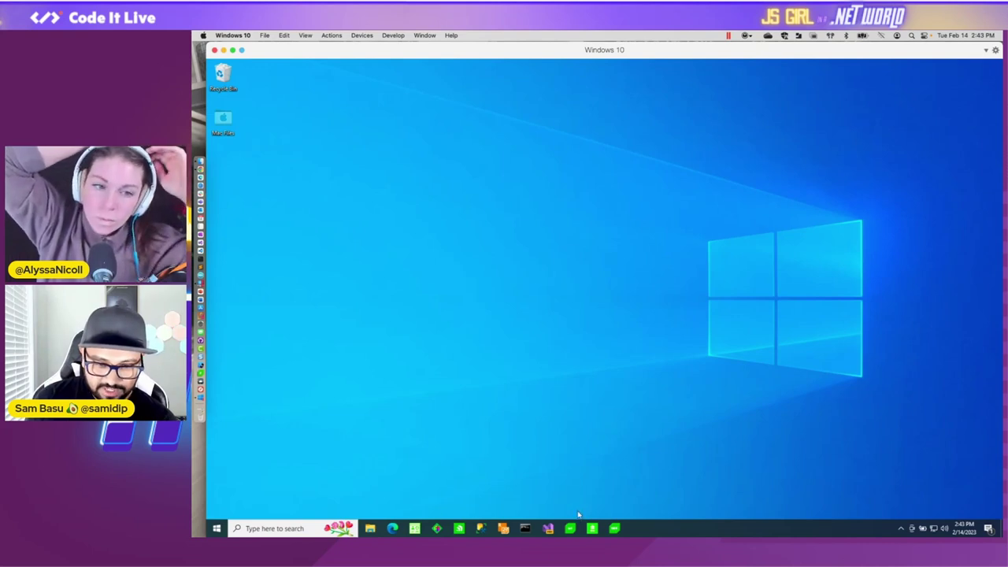
- Open the BlazorWebViewOnWPF solution in Visual Studio 2022 on Windows to check its extension commands, and close Visual Studio
{"action": "left_click", "coordinate": [548, 529]}
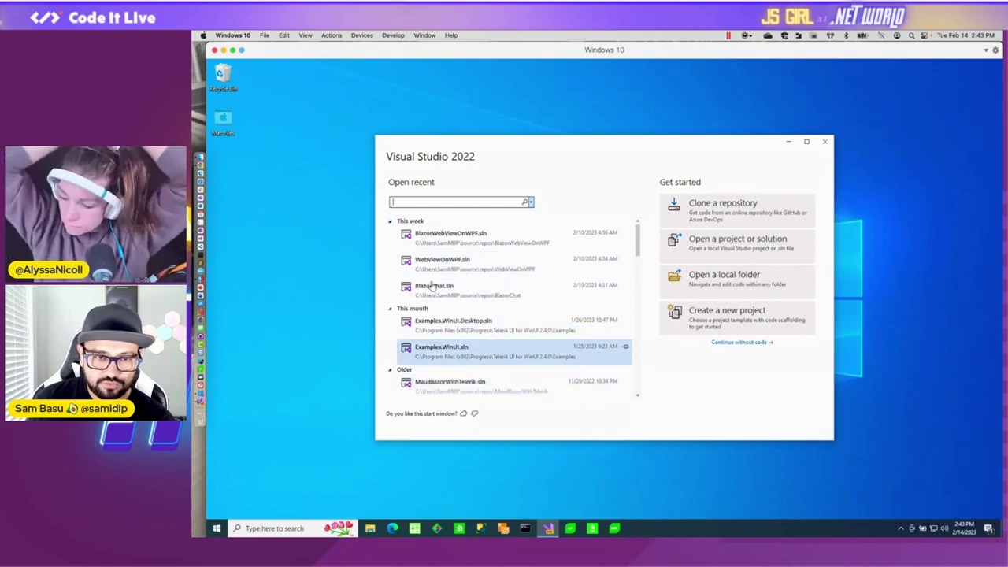
{"action": "left_click", "coordinate": [447, 241]}
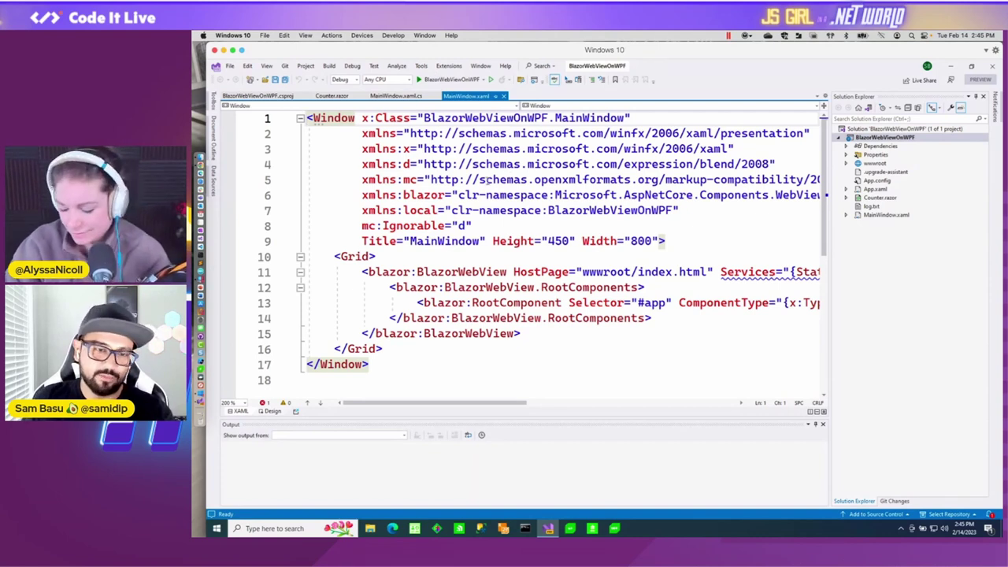
{"action": "left_click", "coordinate": [449, 65]}
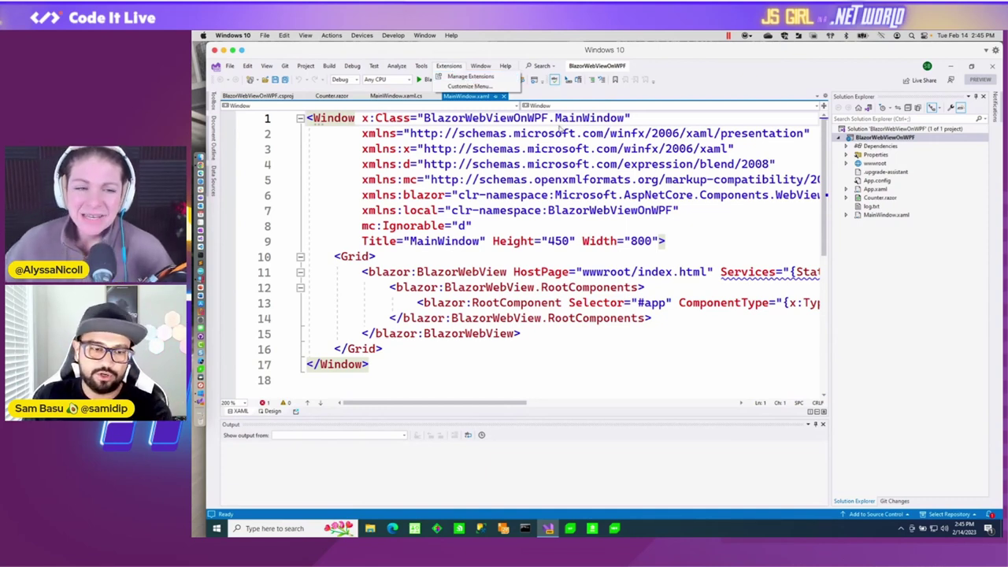
{"action": "left_click", "coordinate": [977, 69]}
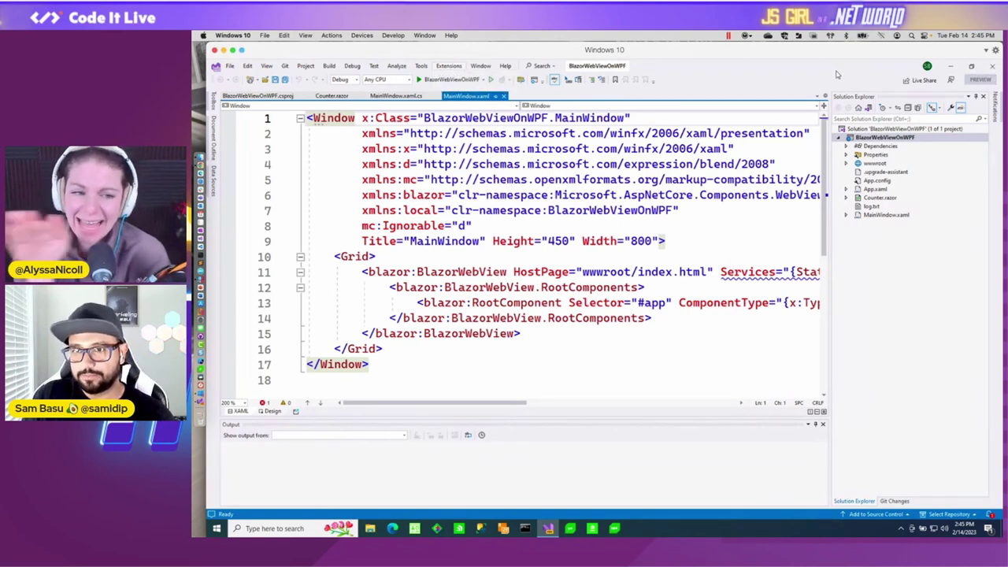
{"action": "left_click", "coordinate": [994, 68]}
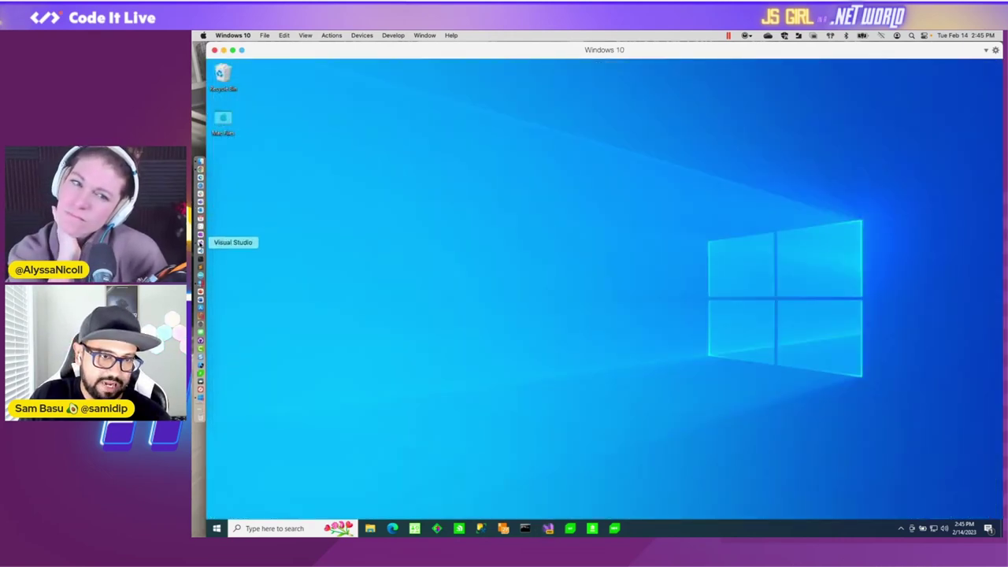
- Switch to Visual Studio 2022 for Mac, open the SandsOfMaui solution, and examine the Telerik UI for .NET MAUI extension commands
{"action": "left_click", "coordinate": [200, 244]}
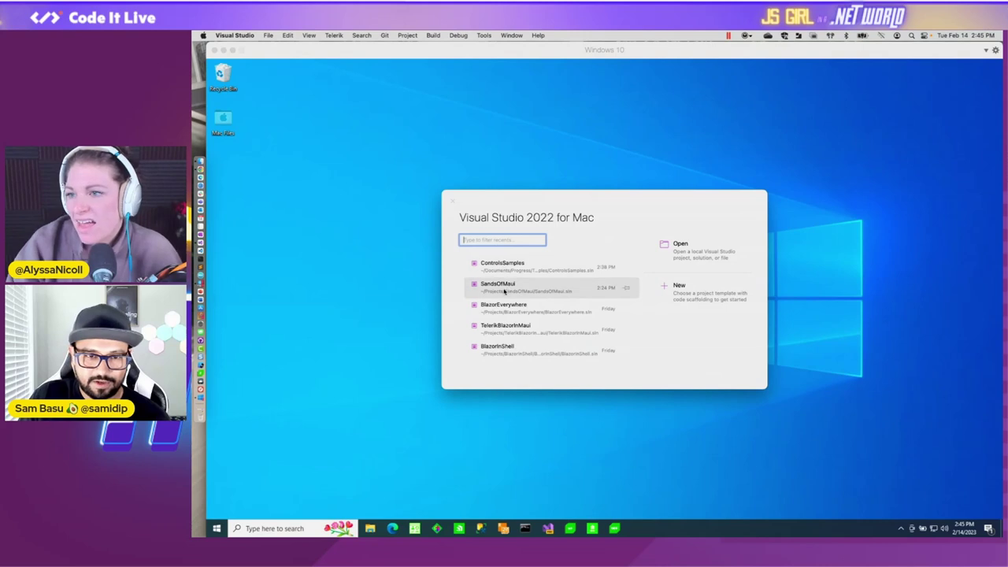
{"action": "left_click", "coordinate": [511, 287]}
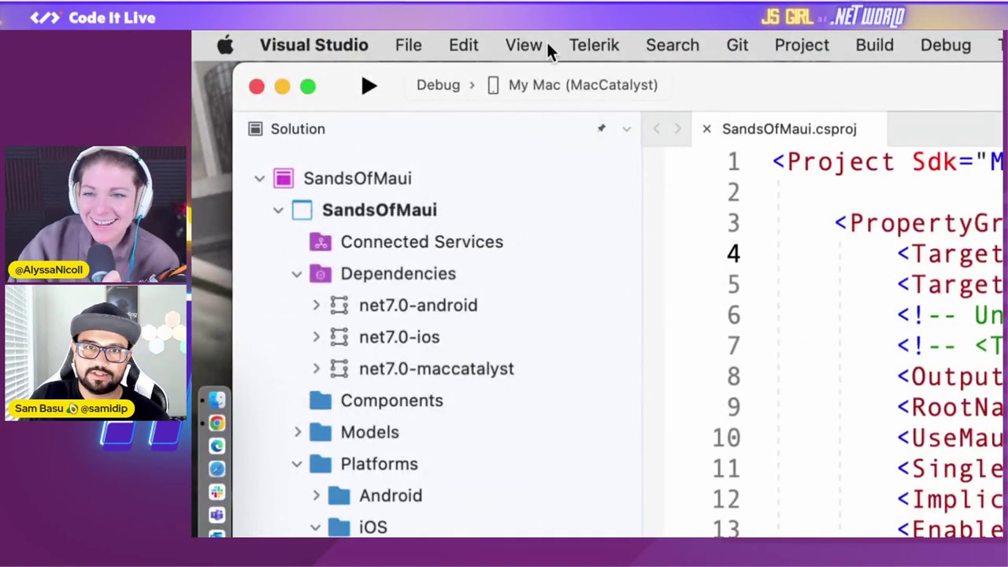
{"action": "left_click", "coordinate": [595, 47]}
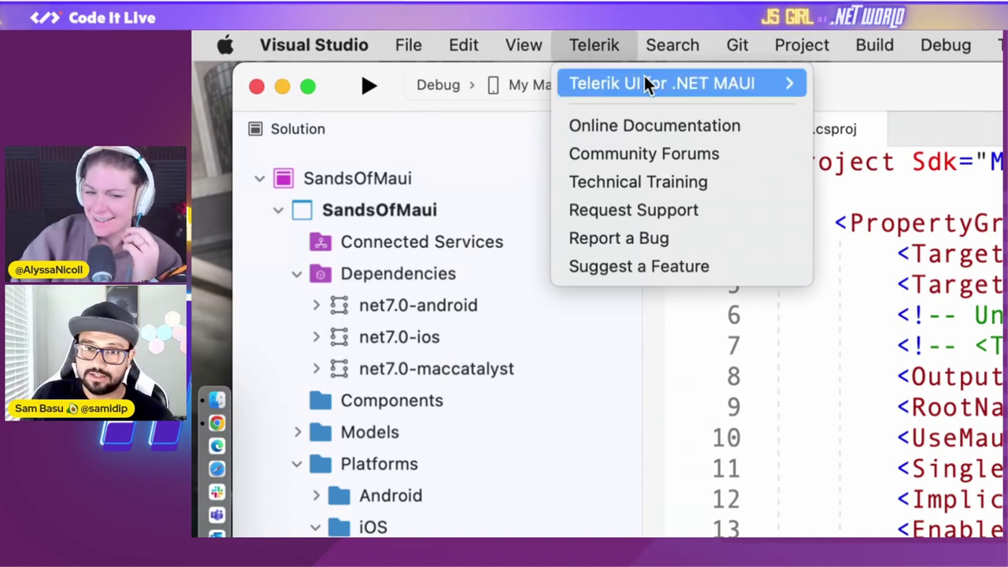
{"action": "mouse_move", "coordinate": [652, 85]}
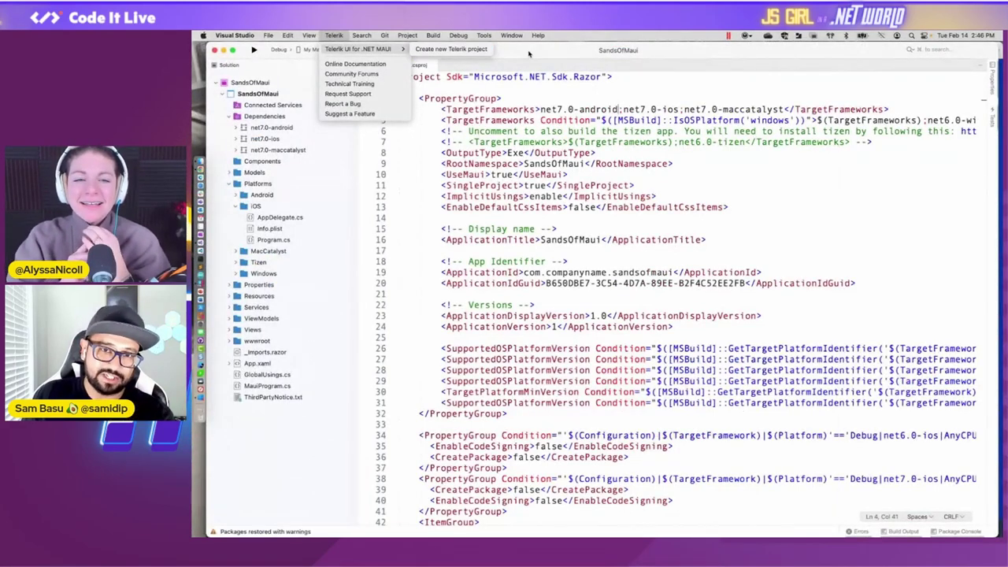
{"action": "left_click", "coordinate": [528, 54]}
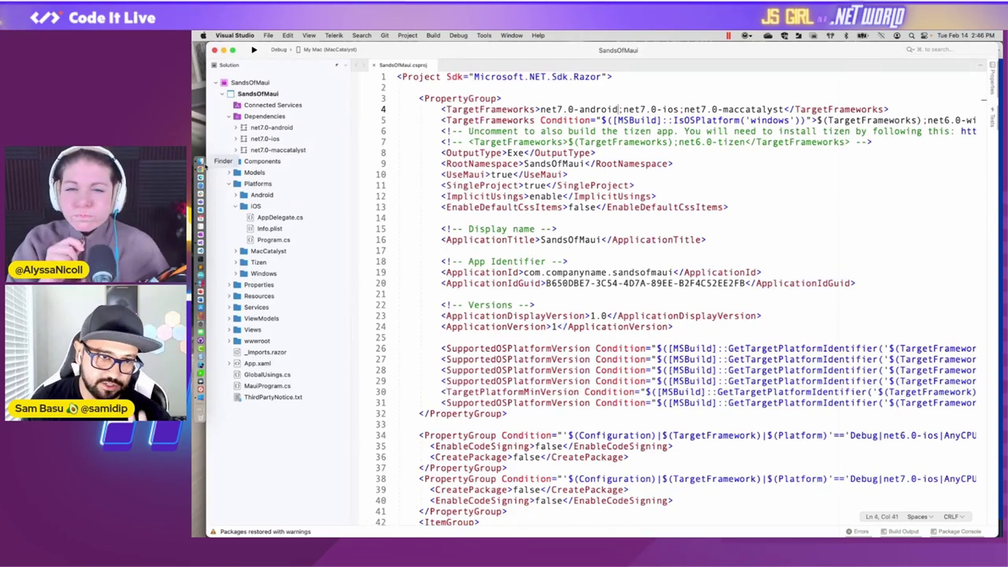
- Switch to Chrome and open the Telerik UI for .NET MAUI download page from the Telerik account's downloads
{"action": "left_click", "coordinate": [200, 168]}
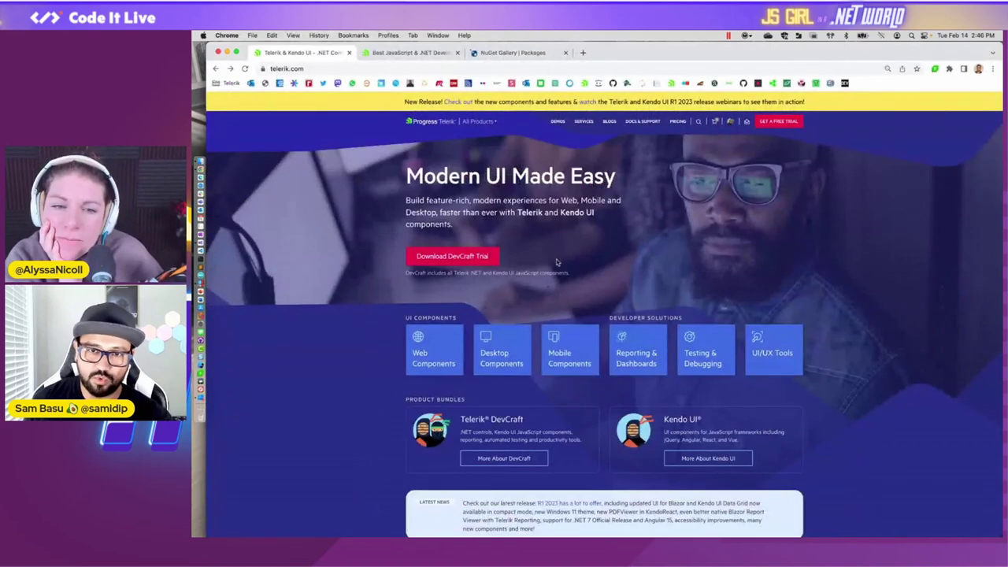
{"action": "mouse_move", "coordinate": [731, 123]}
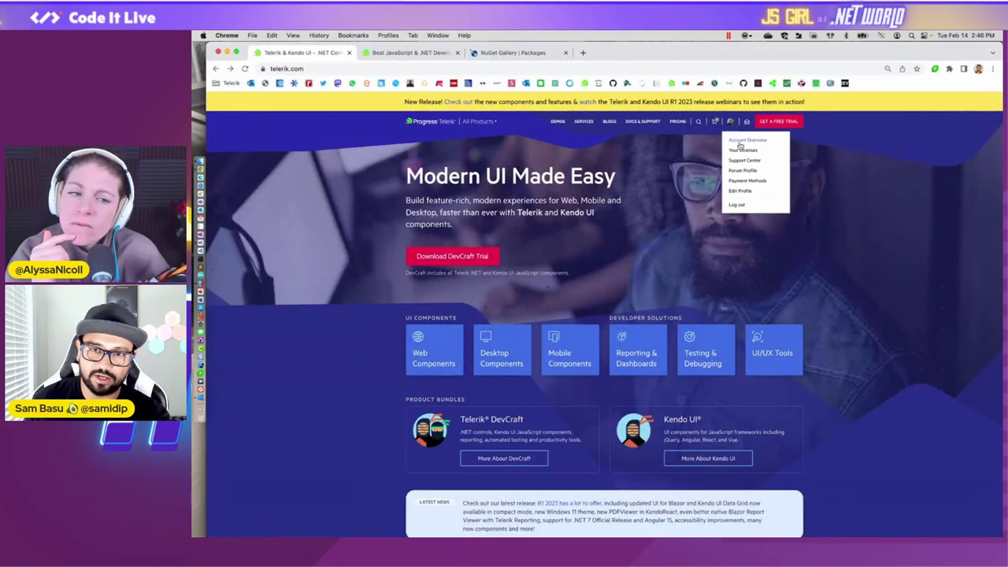
{"action": "left_click", "coordinate": [745, 140]}
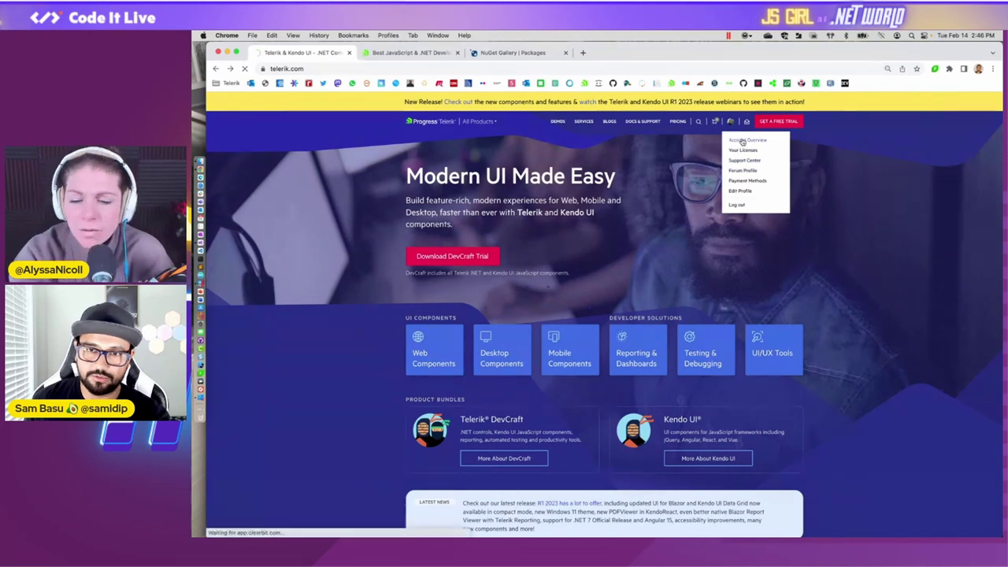
{"action": "left_click", "coordinate": [642, 101]}
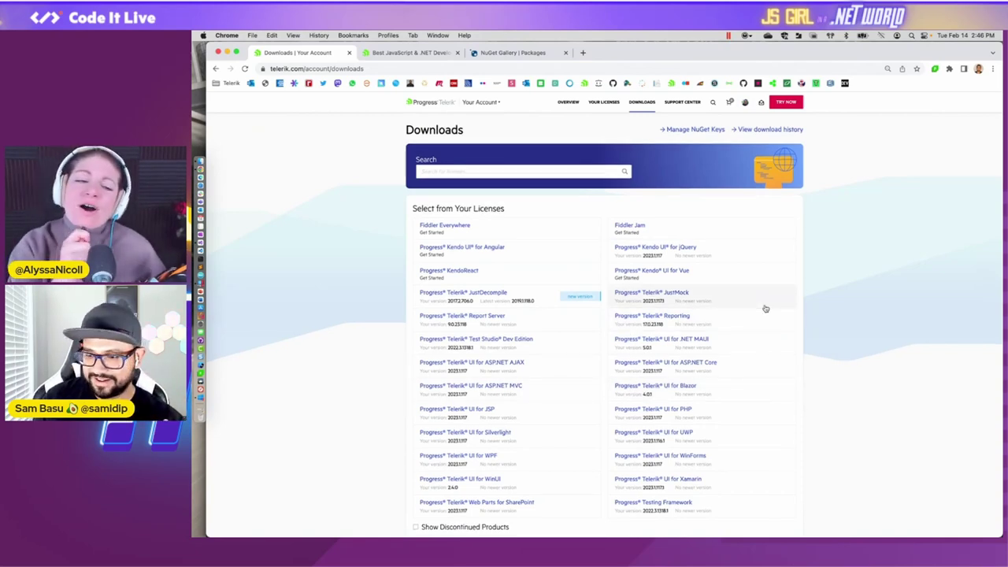
{"action": "scroll", "coordinate": [763, 307], "scroll_direction": "down", "scroll_amount": 1}
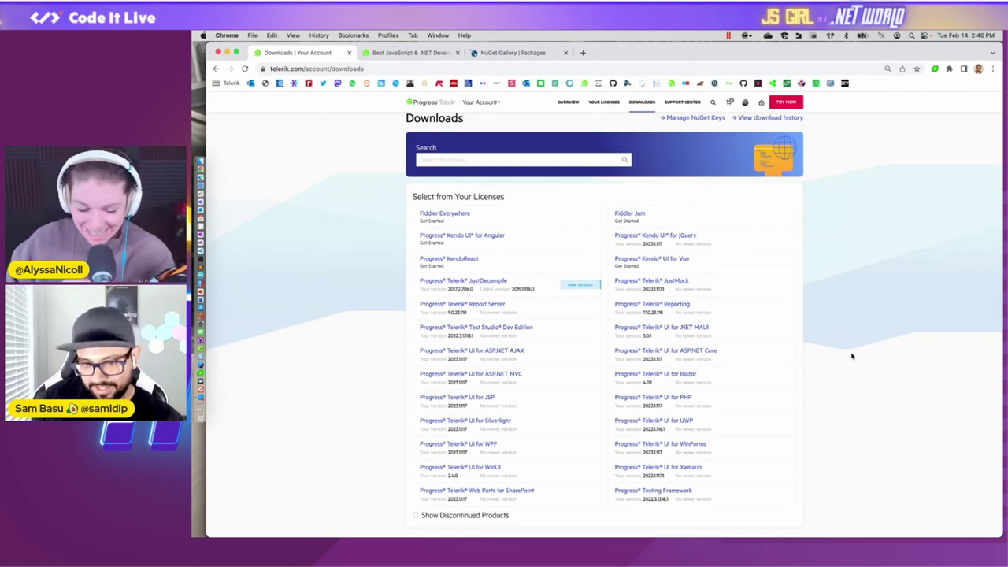
{"action": "left_click", "coordinate": [685, 327]}
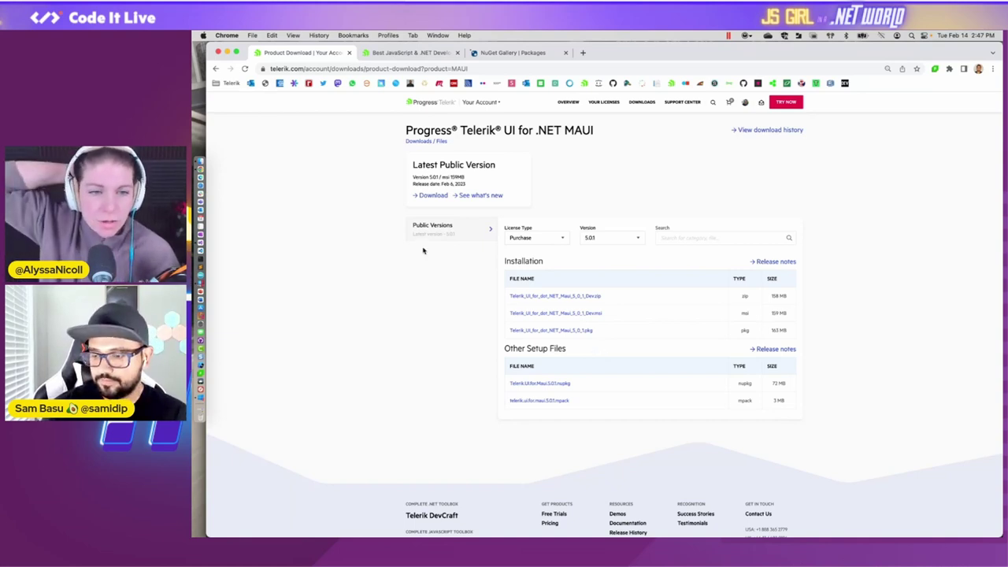
- Search the web for "visual studio extensions" and open the Visual Studio Marketplace
{"action": "left_click", "coordinate": [616, 67]}
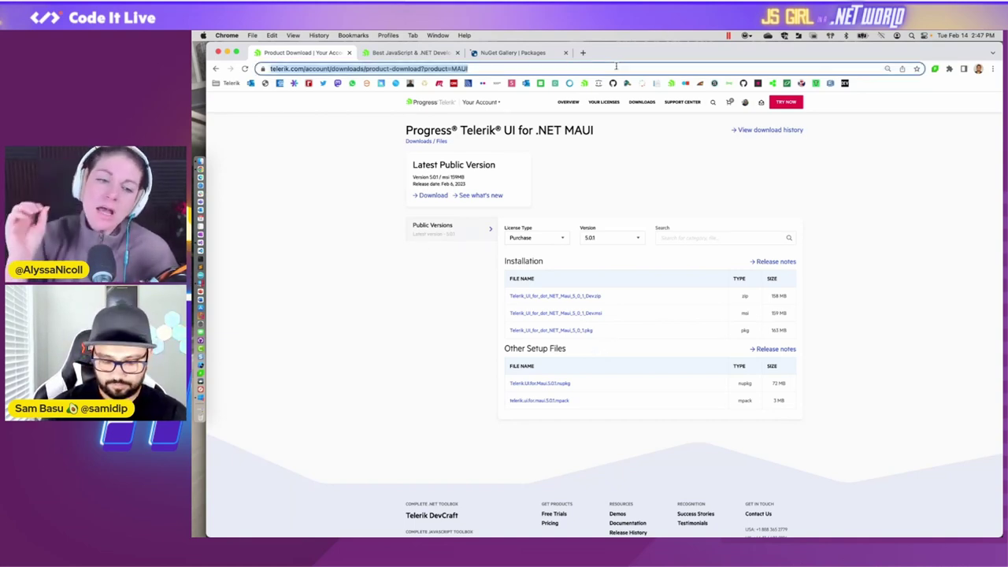
{"action": "type", "text": "visual "}
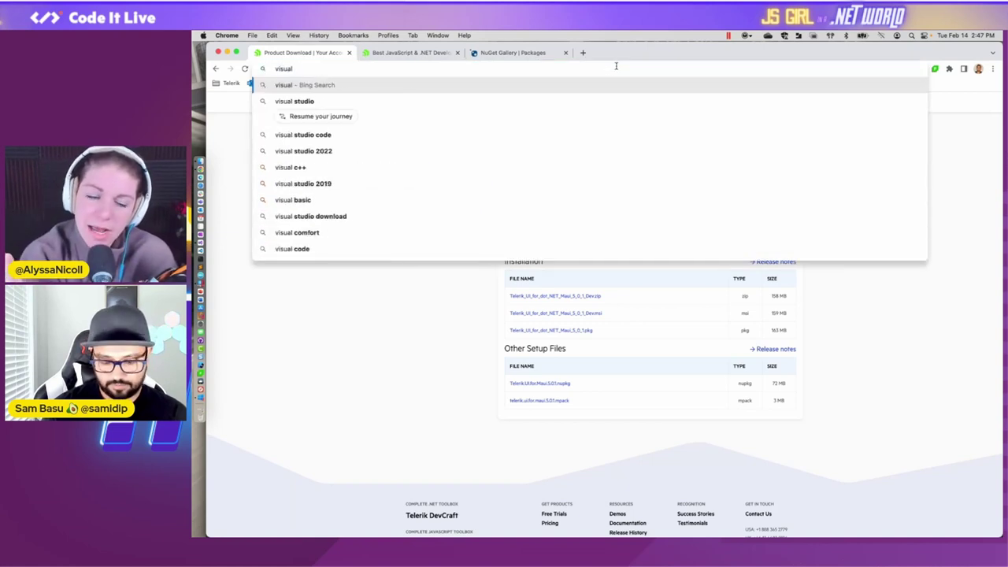
{"action": "type", "text": "studio ex"}
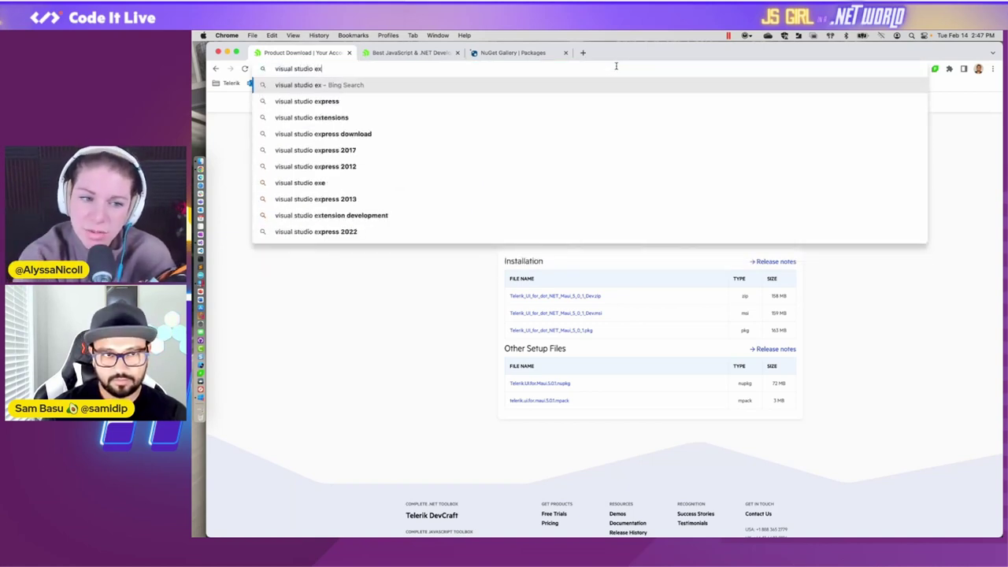
{"action": "key", "text": "Down"}
{"action": "key", "text": "Down"}
{"action": "key", "text": "Return"}
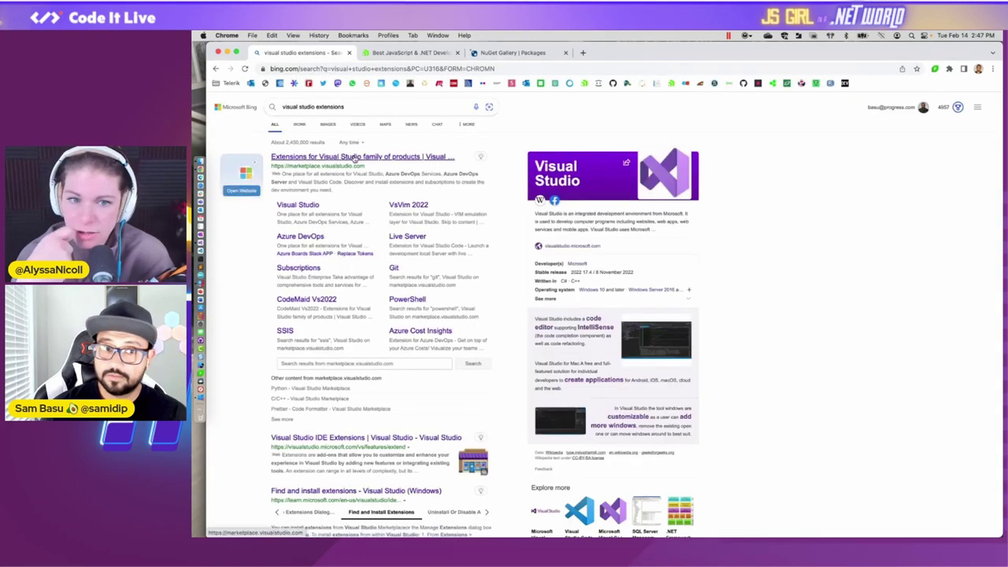
{"action": "left_click", "coordinate": [354, 157]}
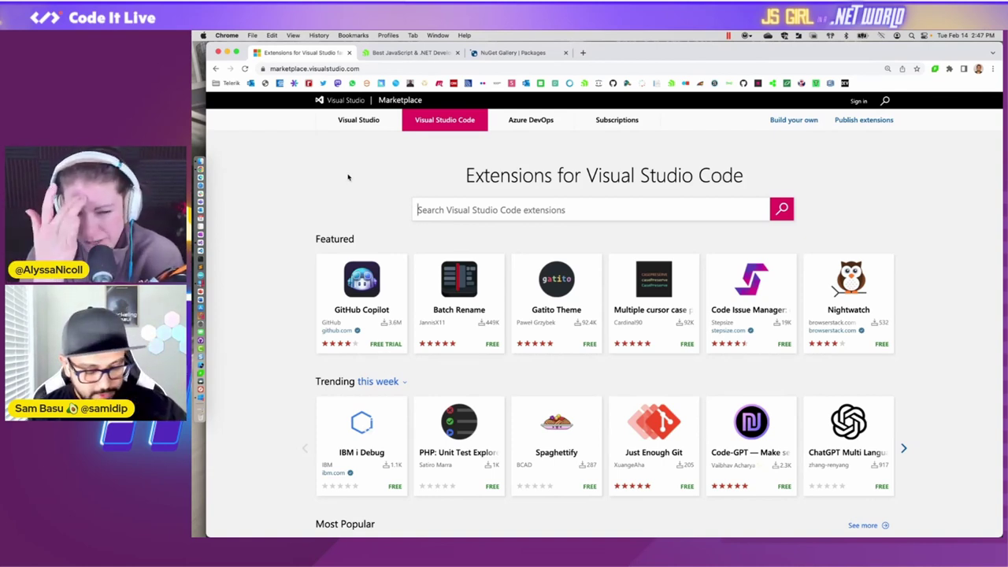
- Switch to Finder and open the Progress folder inside the home folder's Documents
{"action": "left_click", "coordinate": [200, 160]}
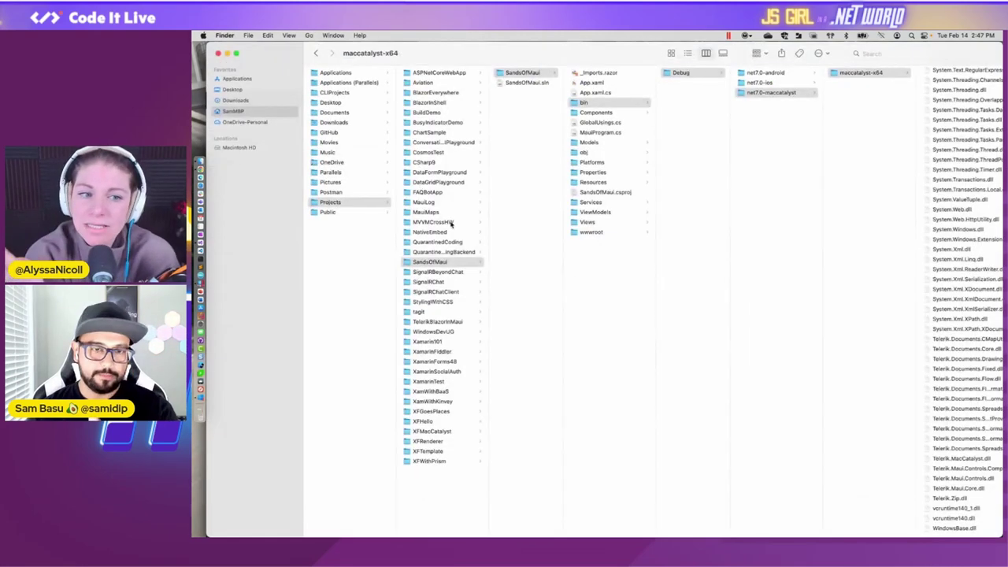
{"action": "left_click", "coordinate": [234, 102]}
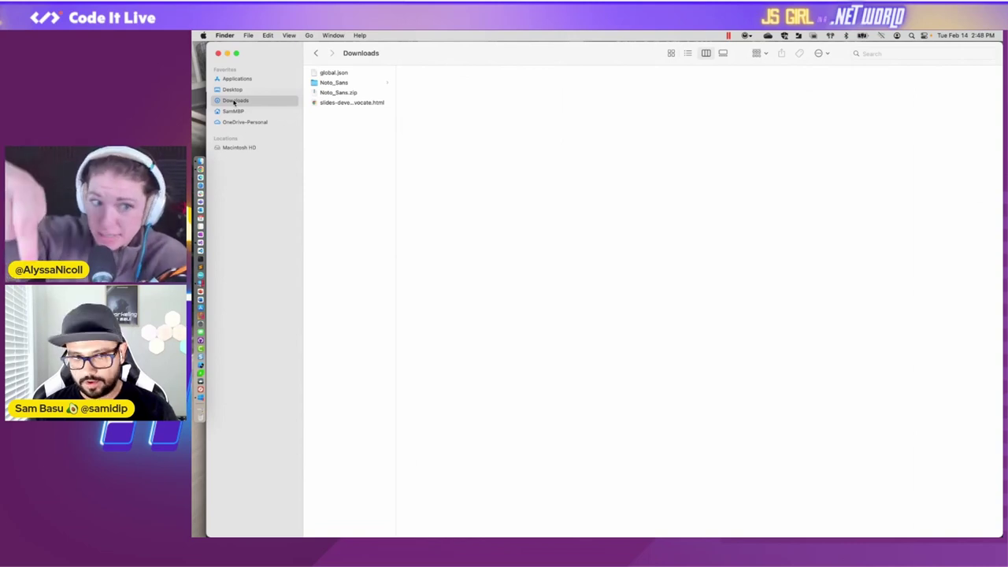
{"action": "left_click", "coordinate": [234, 111]}
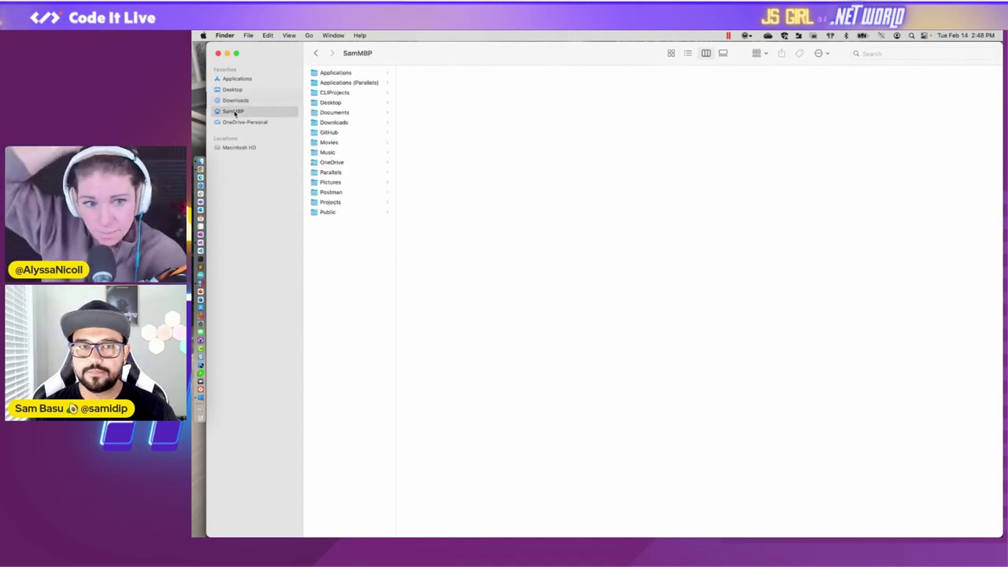
{"action": "left_click", "coordinate": [336, 112]}
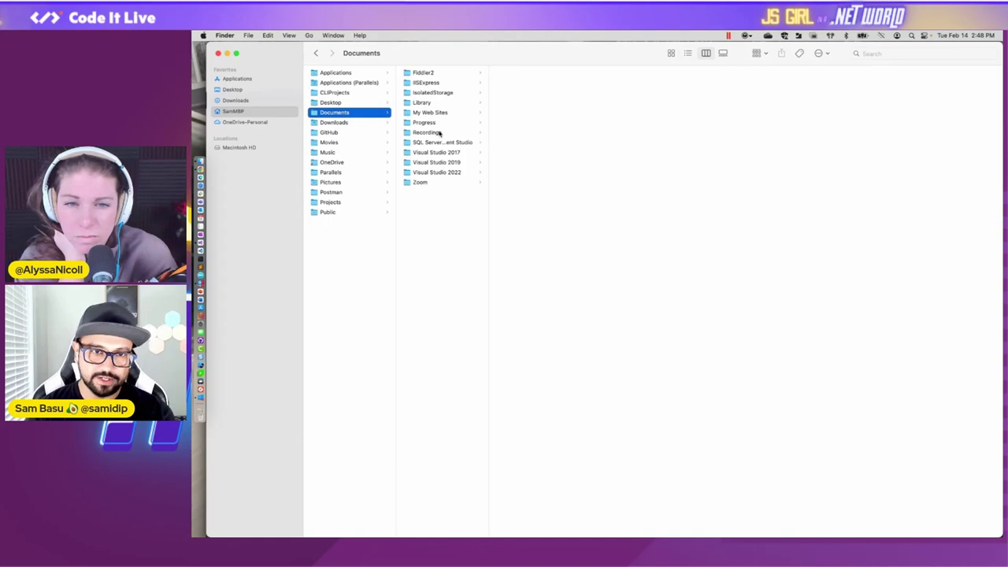
{"action": "left_click", "coordinate": [425, 123]}
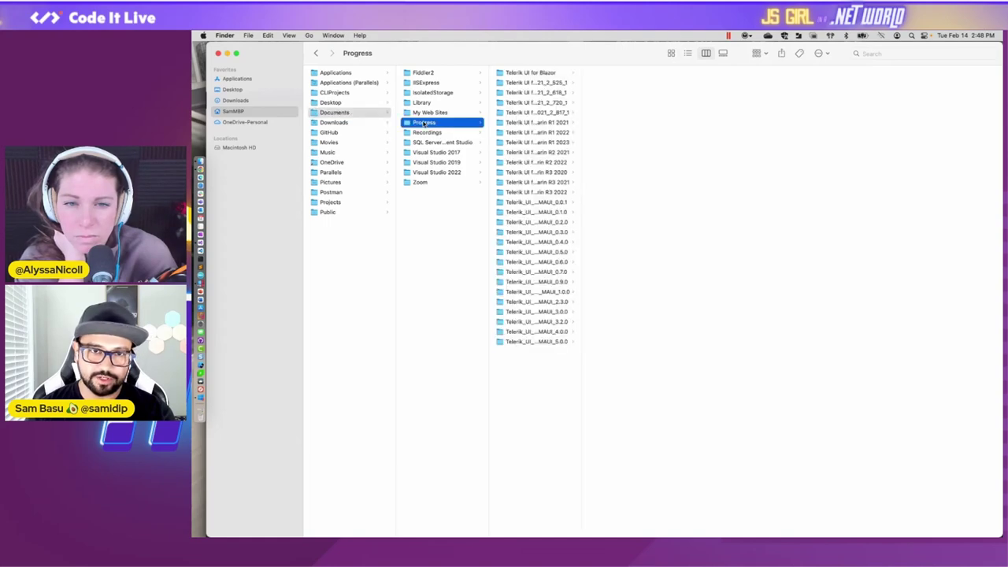
- Switch to the Windows 10 virtual machine, shut it down, and return to Chrome
{"action": "left_click", "coordinate": [214, 281]}
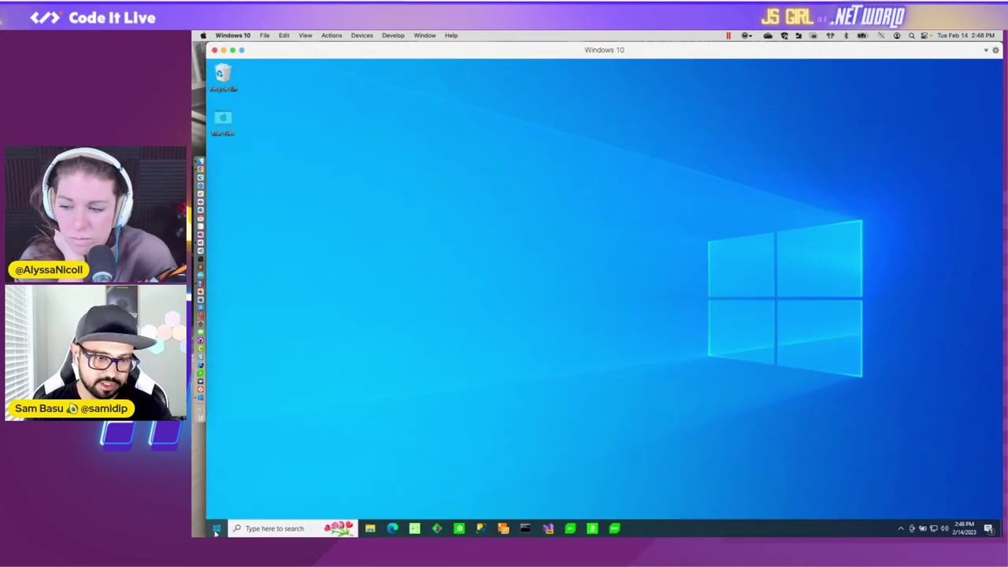
{"action": "left_click", "coordinate": [216, 531]}
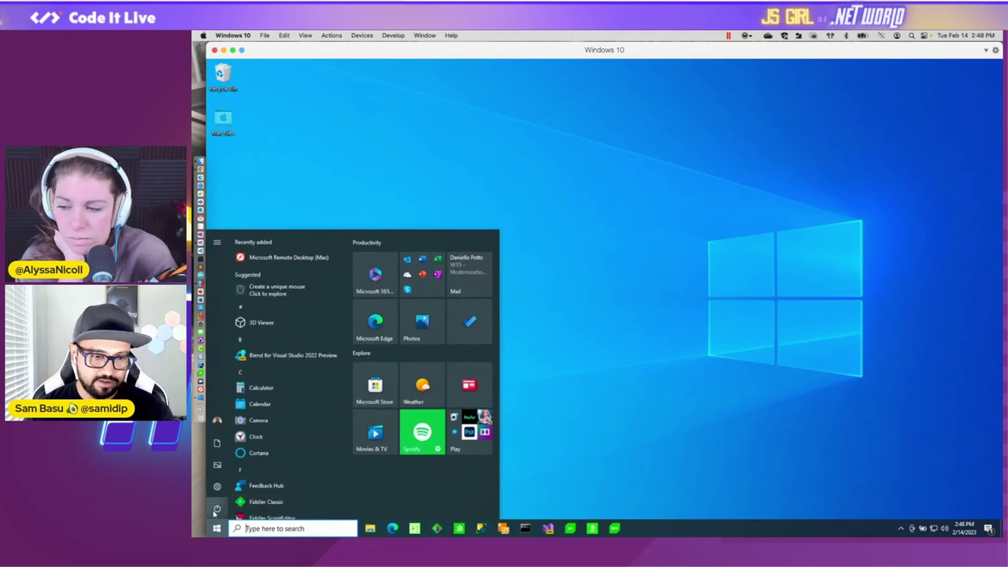
{"action": "left_click", "coordinate": [215, 511]}
{"action": "left_click", "coordinate": [251, 473]}
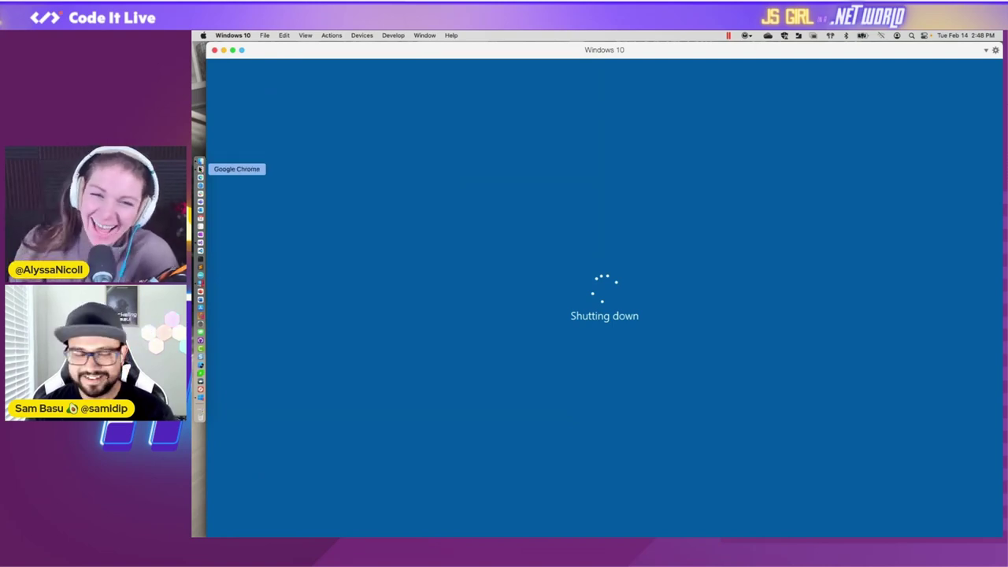
{"action": "left_click", "coordinate": [200, 169]}
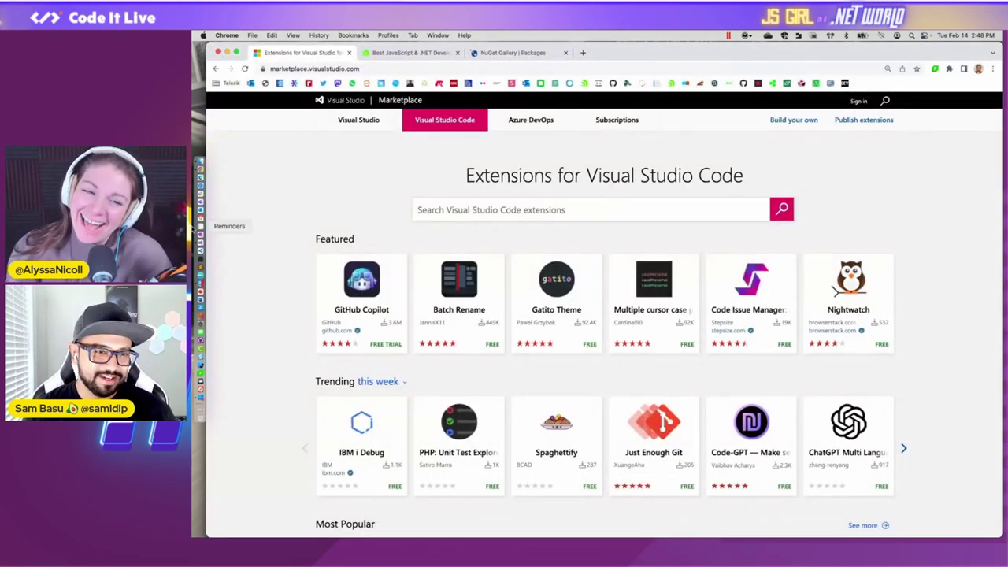
- In Finder, browse the Telerik_UI_for_NET_MAUI_5.0.0 folder down to Binaries and Net6, adjusting column widths to show the folder names
{"action": "left_click", "coordinate": [201, 161]}
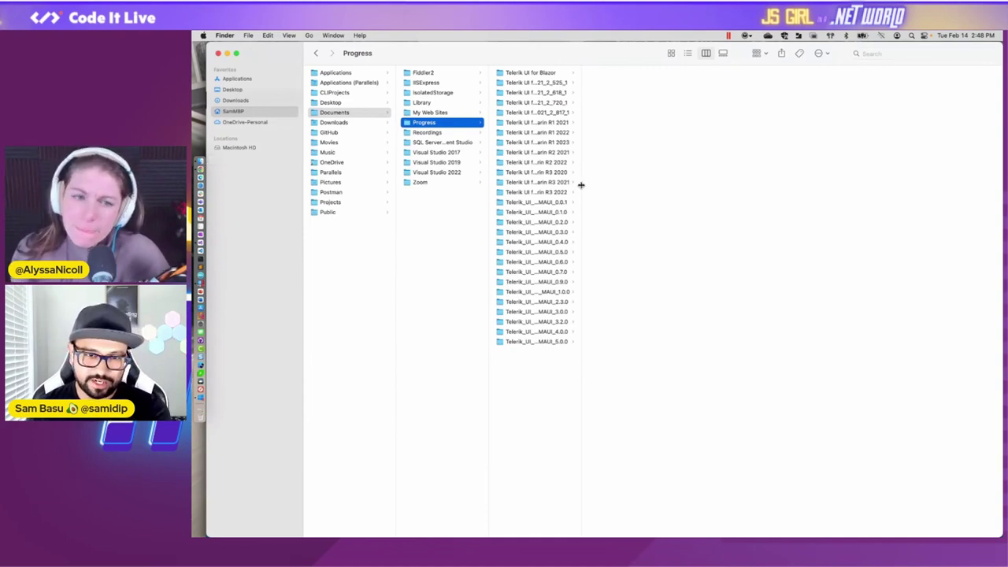
{"action": "left_click_drag", "start_coordinate": [580, 185], "coordinate": [679, 202]}
{"action": "left_click", "coordinate": [554, 342]}
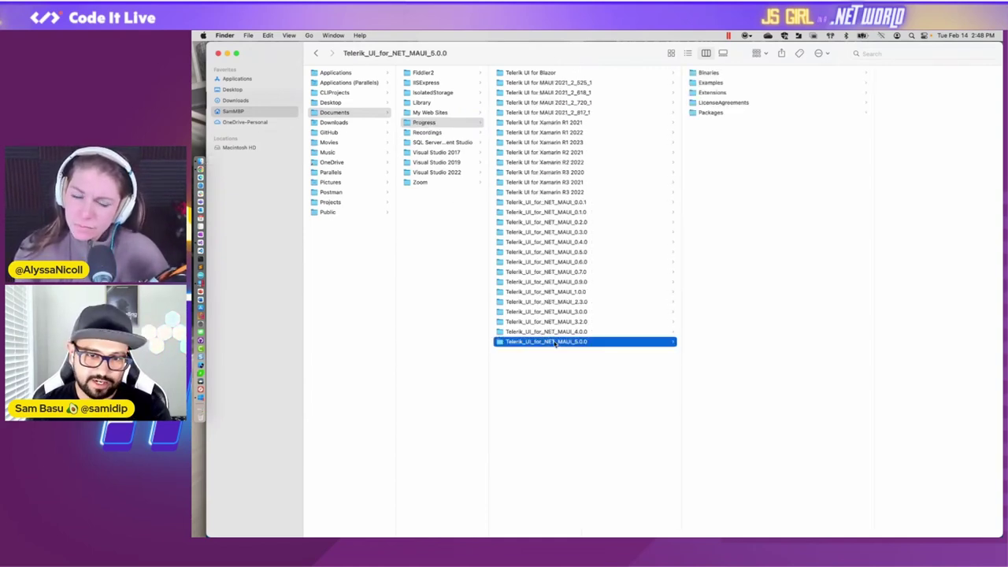
{"action": "left_click", "coordinate": [707, 74]}
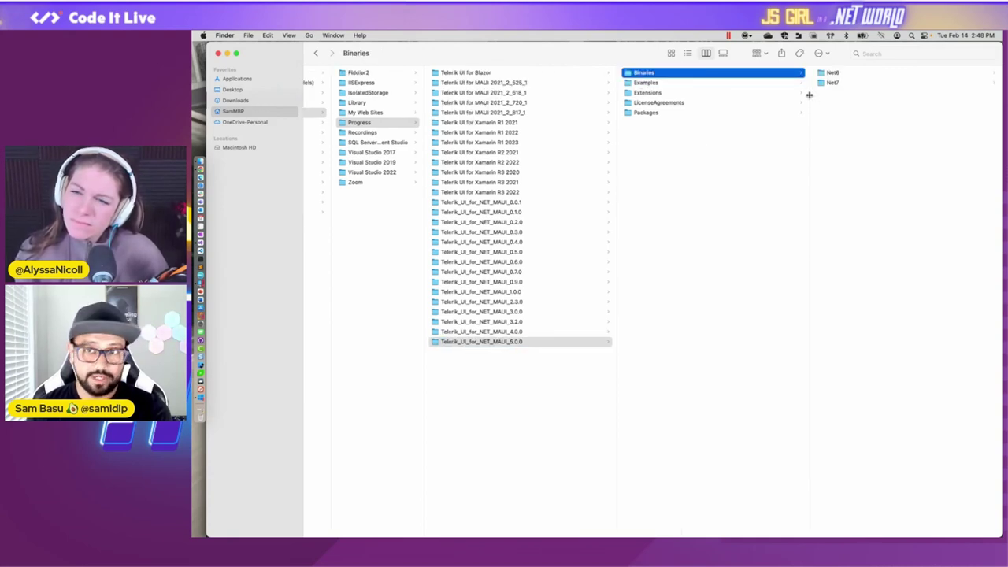
{"action": "left_click_drag", "start_coordinate": [809, 95], "coordinate": [722, 96]}
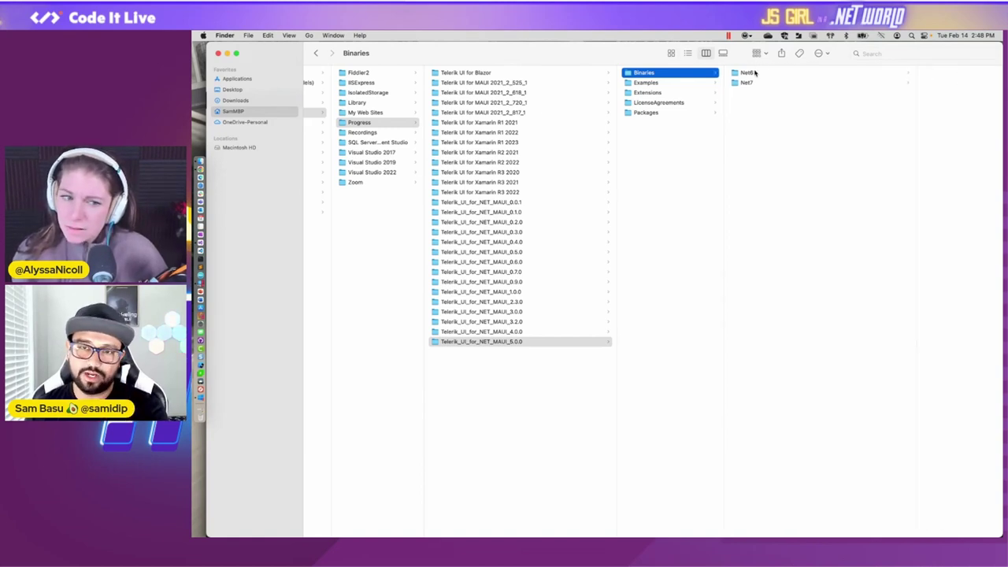
{"action": "left_click", "coordinate": [746, 74]}
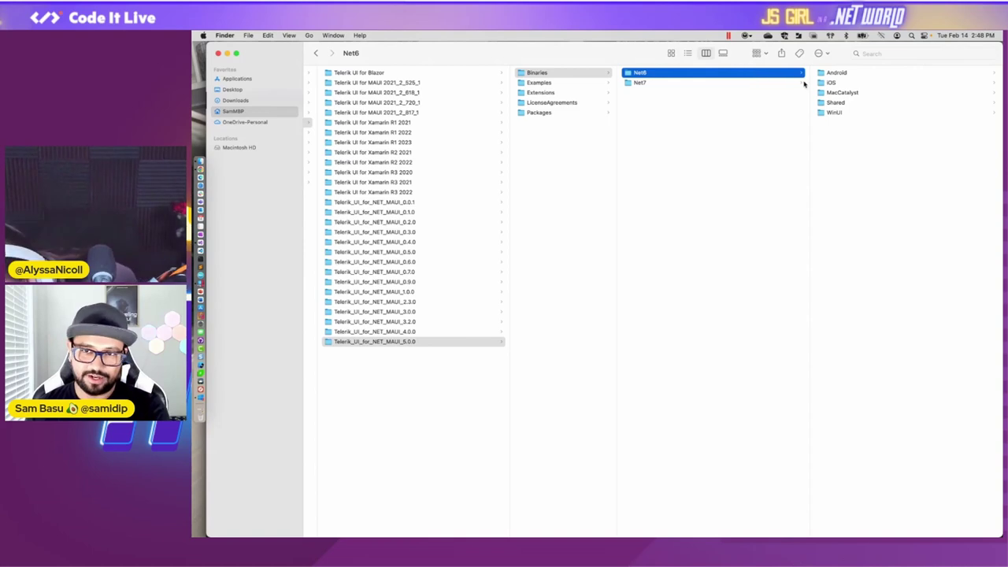
{"action": "left_click_drag", "start_coordinate": [808, 86], "coordinate": [722, 94]}
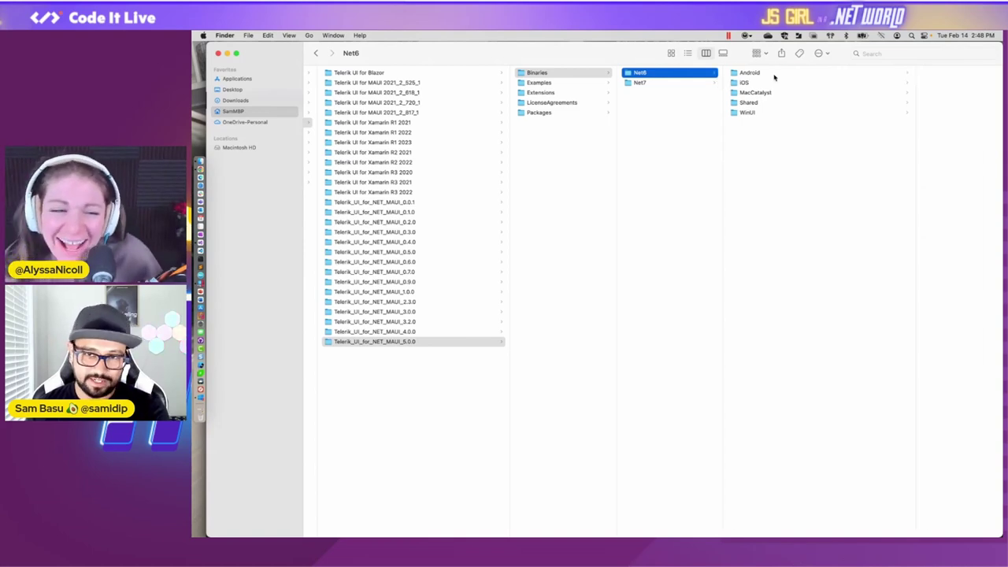